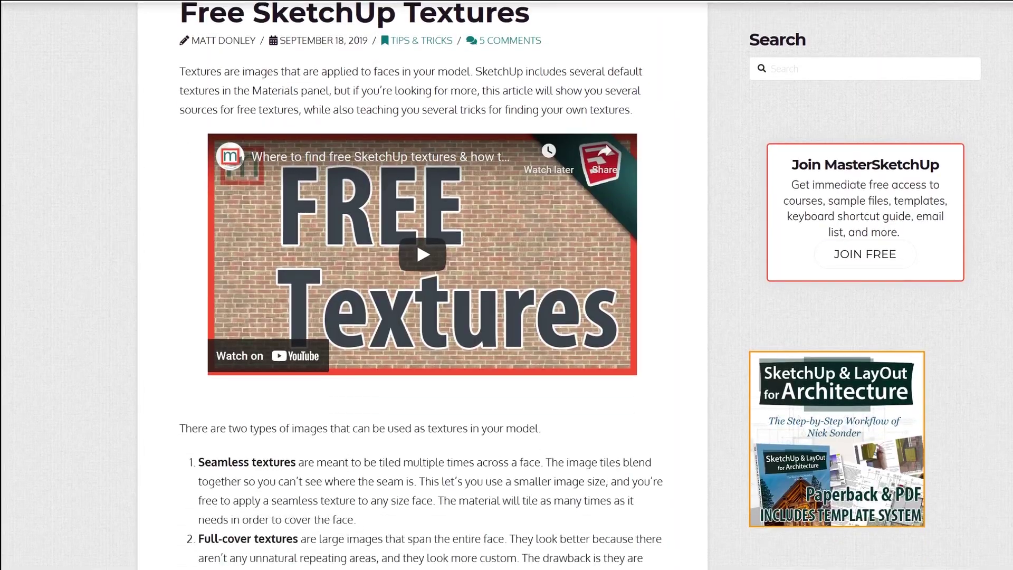
- Look through the Free SketchUp Textures article down to its 3D Warehouse section
scroll(635, 431, down, 10)
scroll(635, 432, down, 14)
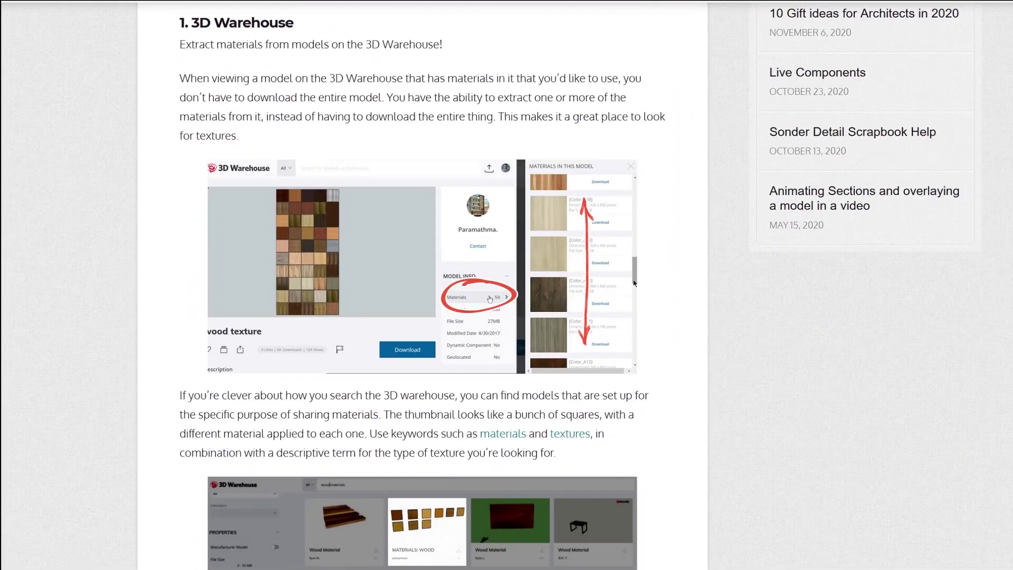
scroll(421, 285, down, 2)
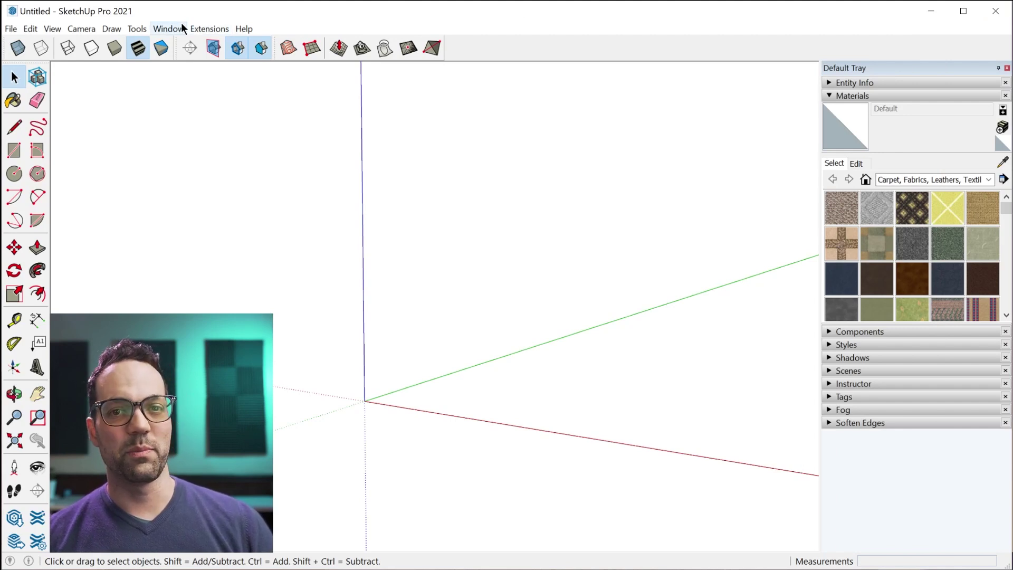
- Switch to SketchUp, open 3D Warehouse, move its window fully into view and browse the featured content
click(169, 29)
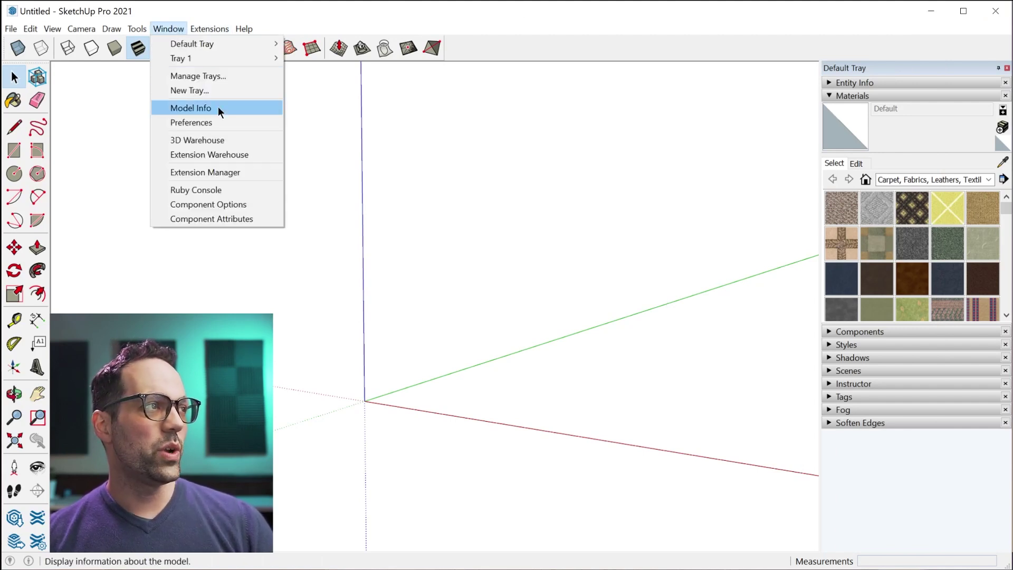
click(236, 140)
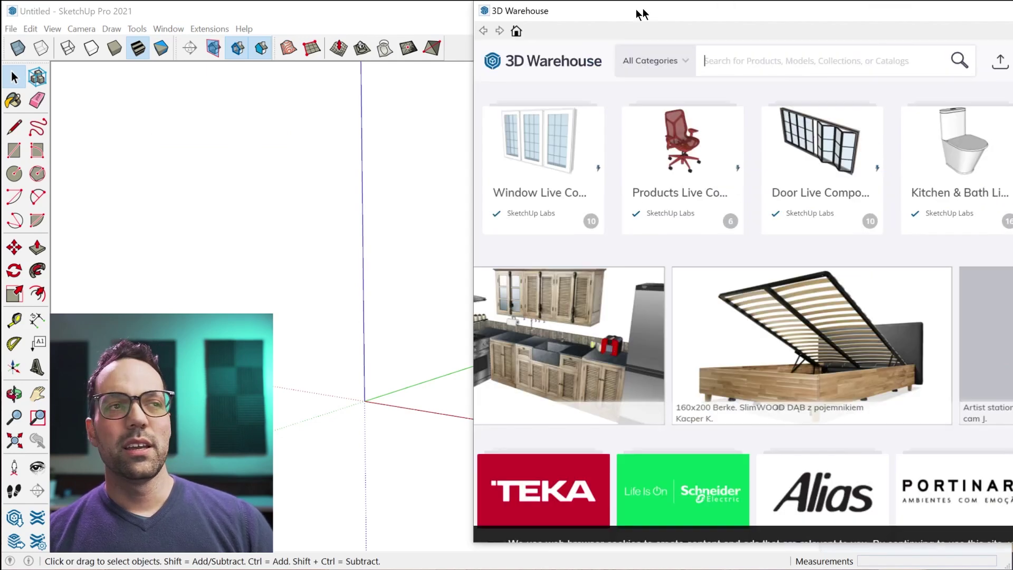
drag(654, 16, 335, 24)
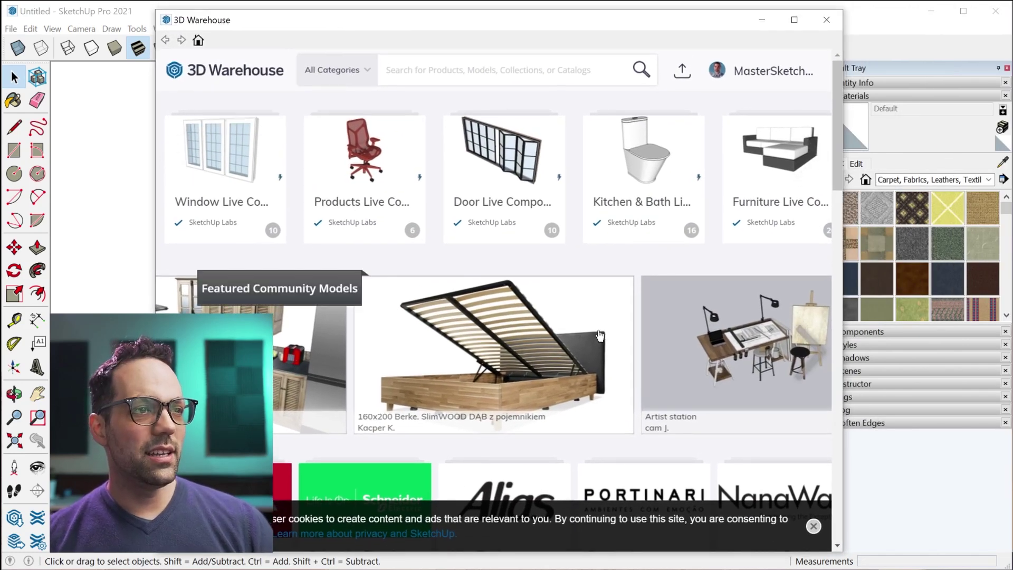
scroll(600, 336, down, 7)
scroll(600, 336, down, 5)
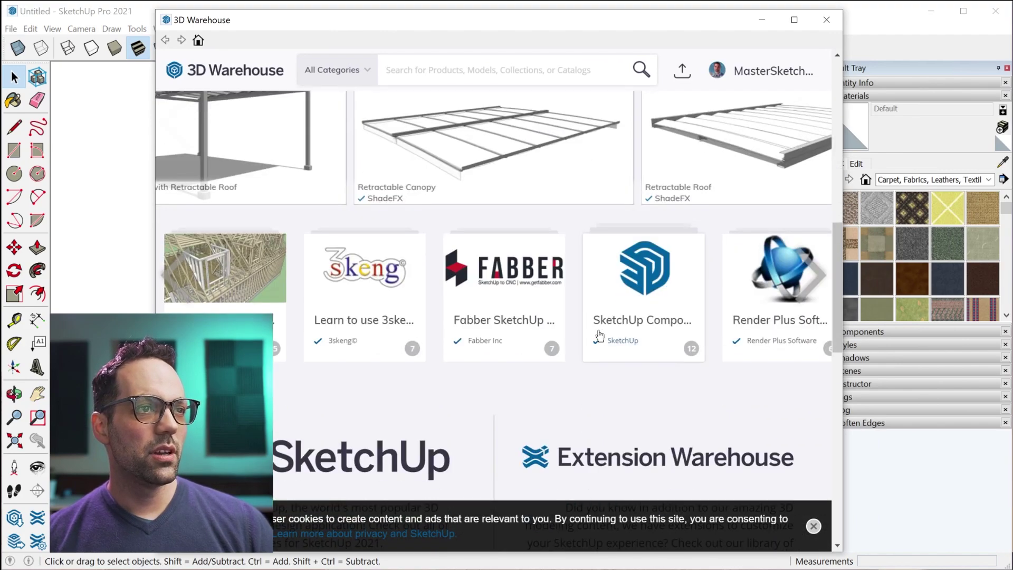
scroll(599, 332, up, 3)
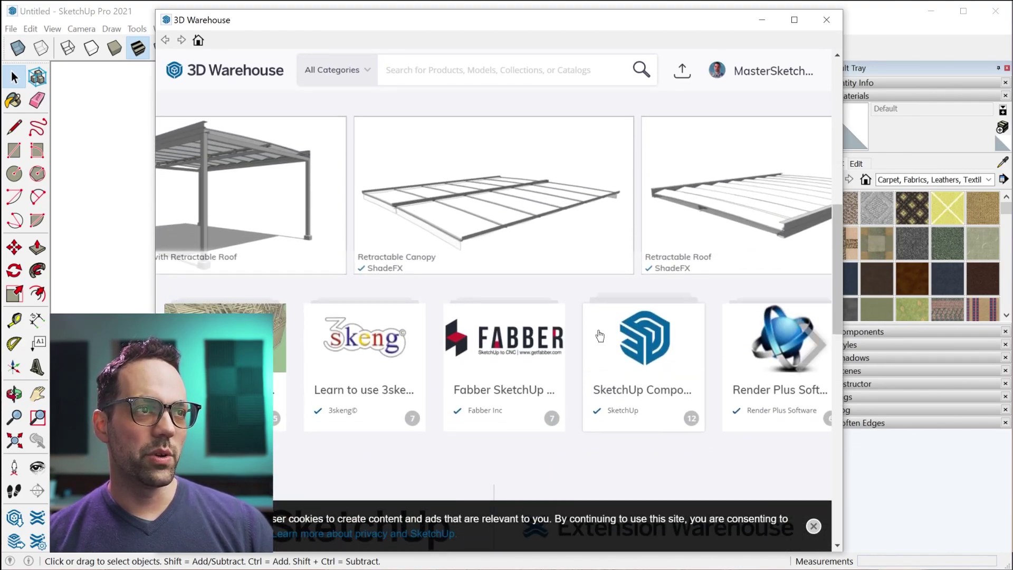
scroll(603, 336, up, 10)
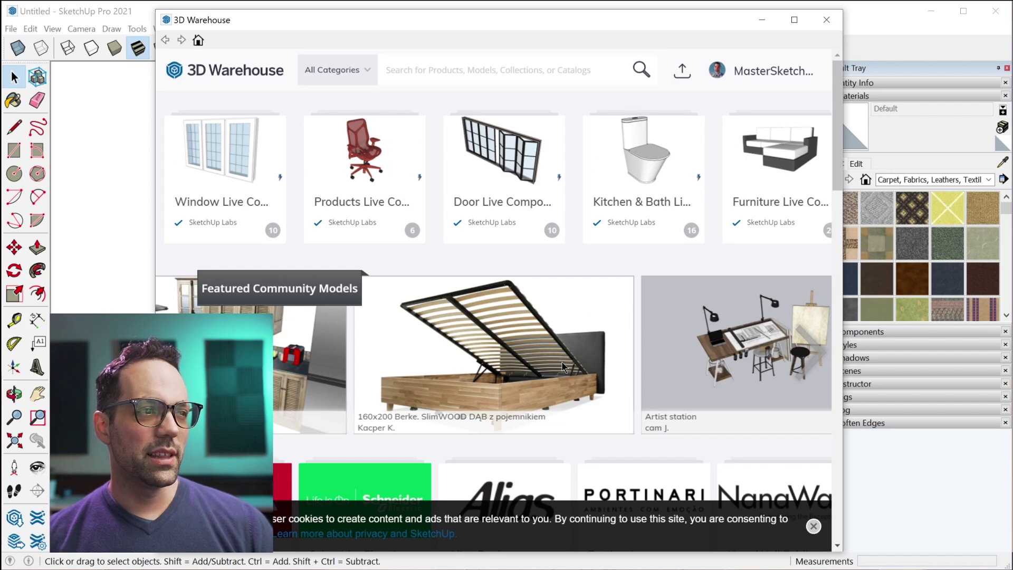
- Load only the Wood Floor Light material from the featured SlimWOOD bed model and display the In Model materials
click(563, 367)
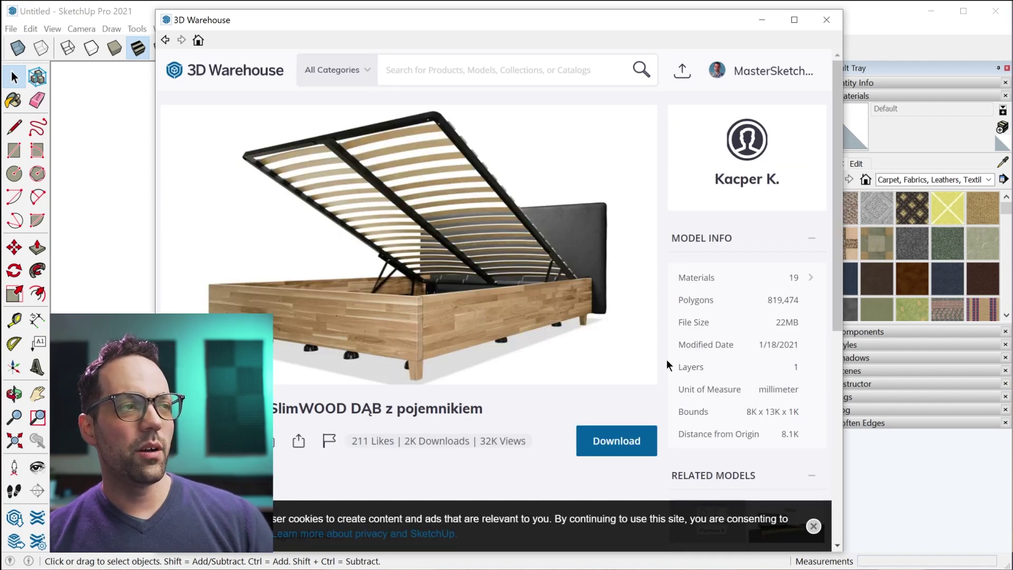
click(736, 284)
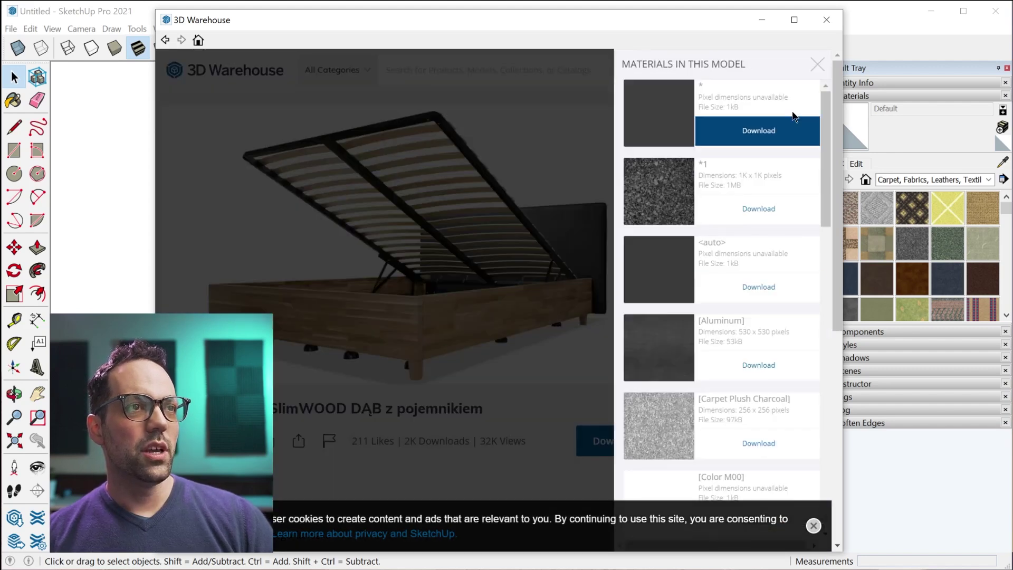
drag(825, 164, 821, 222)
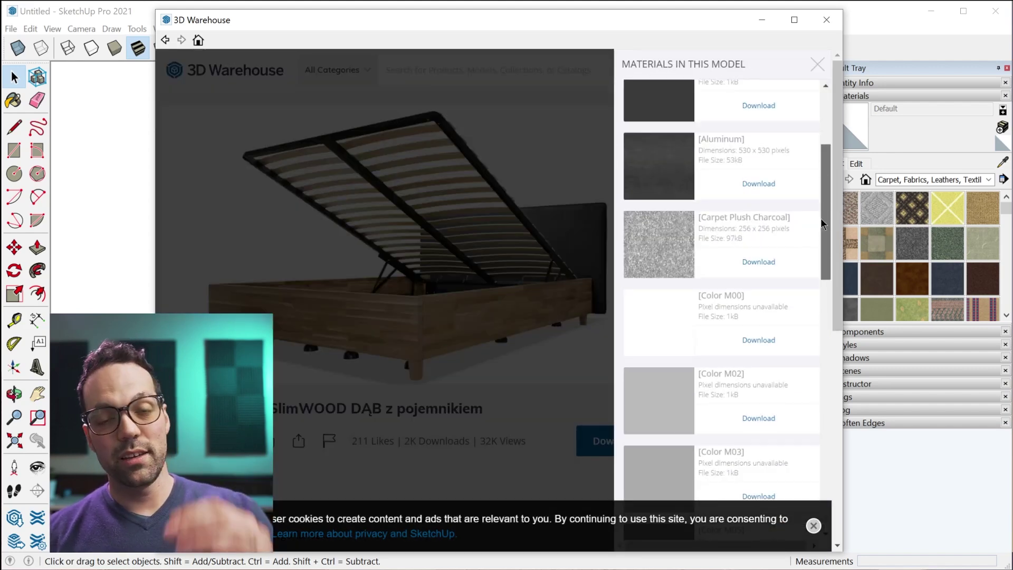
drag(821, 219, 833, 366)
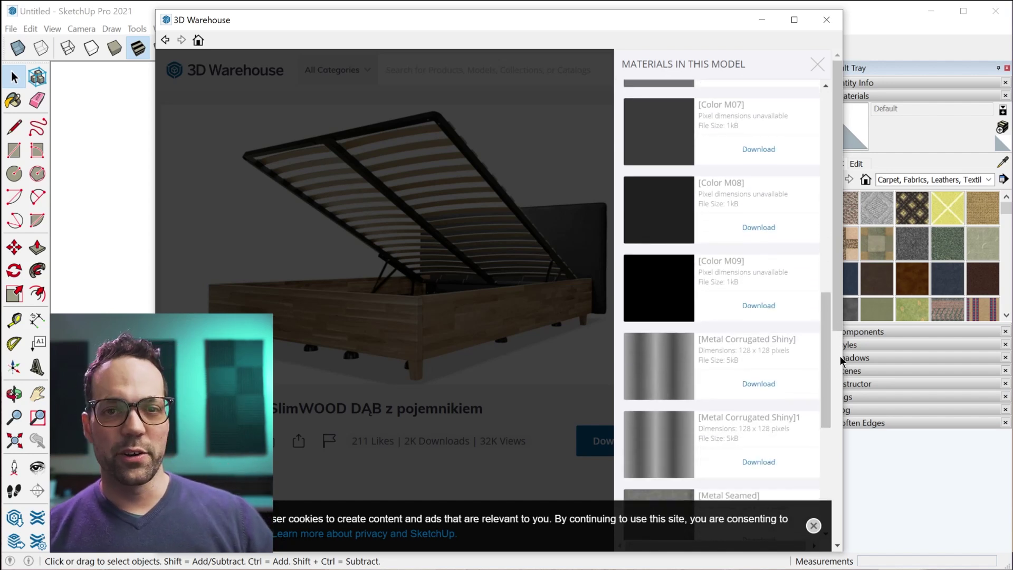
scroll(796, 346, down, 5)
click(759, 340)
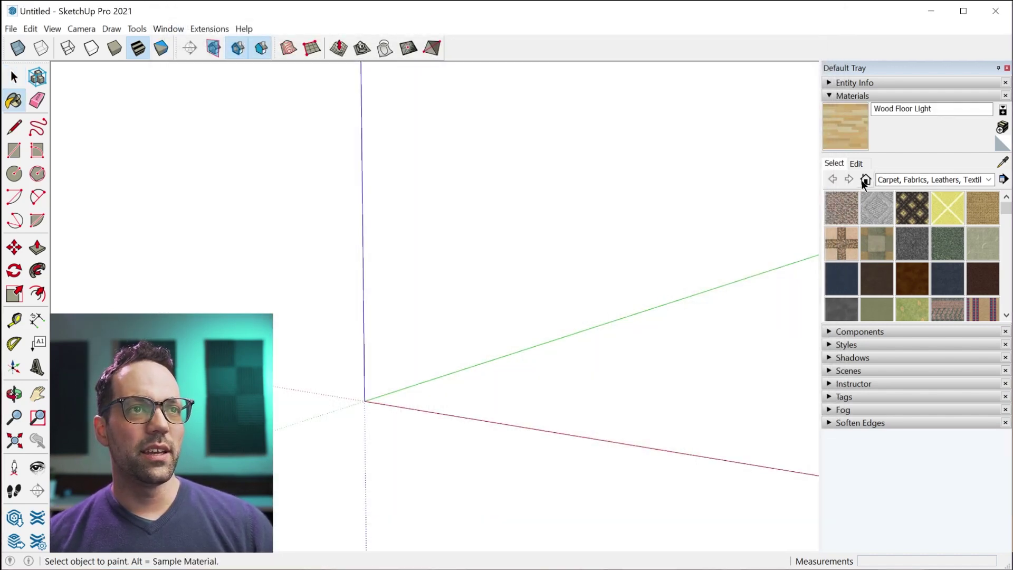
click(865, 180)
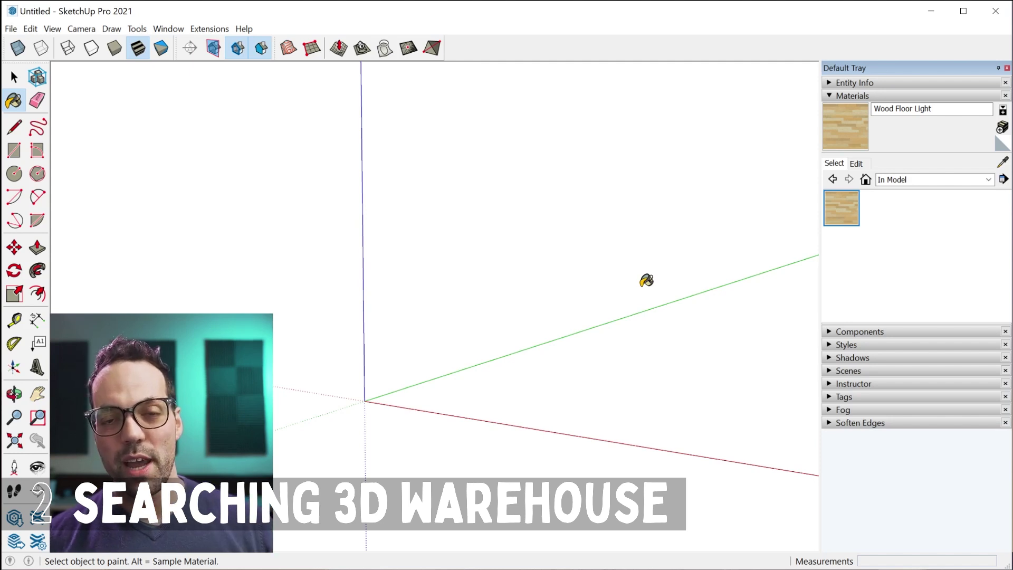
- Search 3D Warehouse for "wood materials" and limit the results to models
click(170, 31)
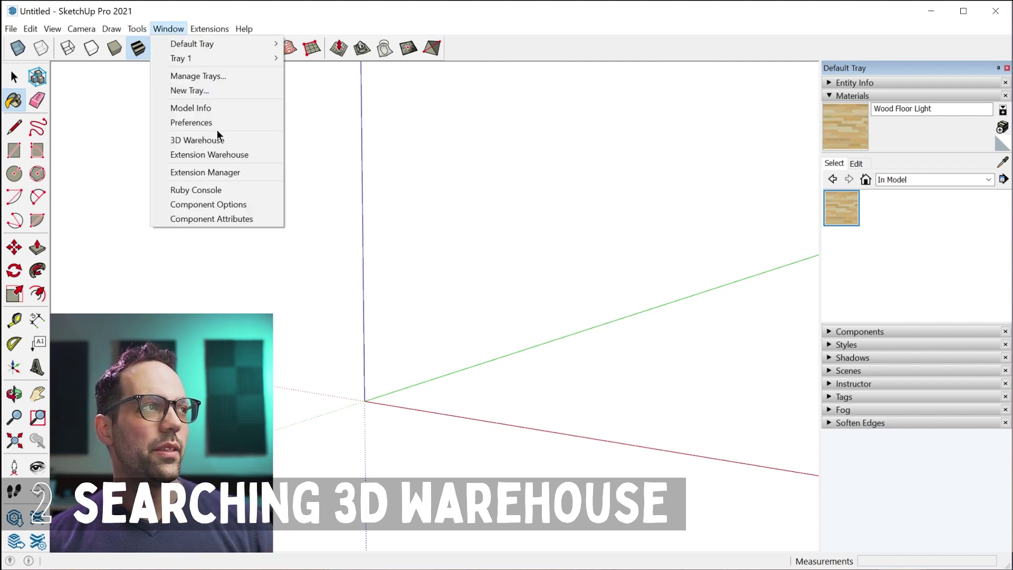
click(219, 139)
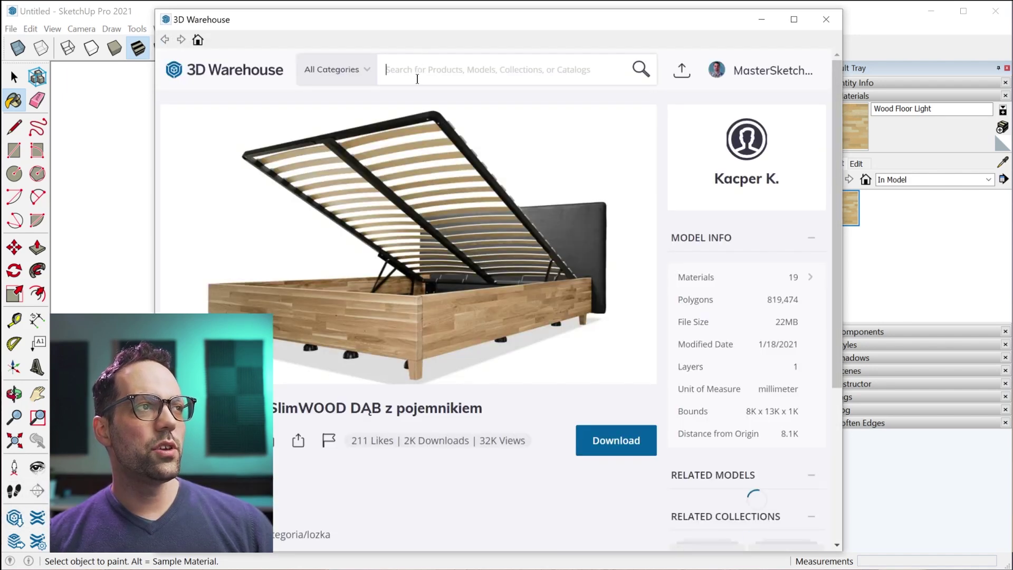
click(459, 75)
text(wood mater)
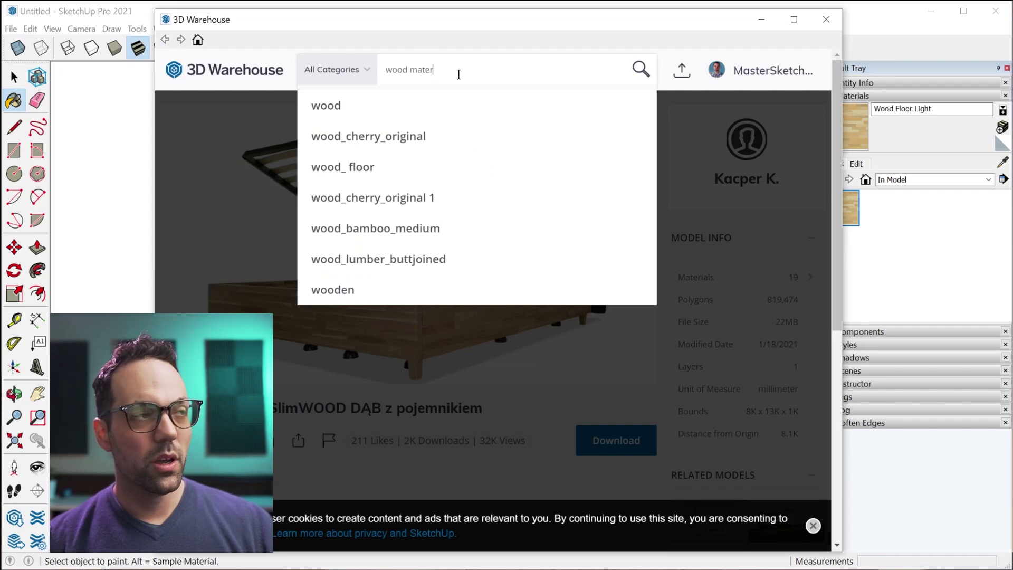
text(ials)
key(Return)
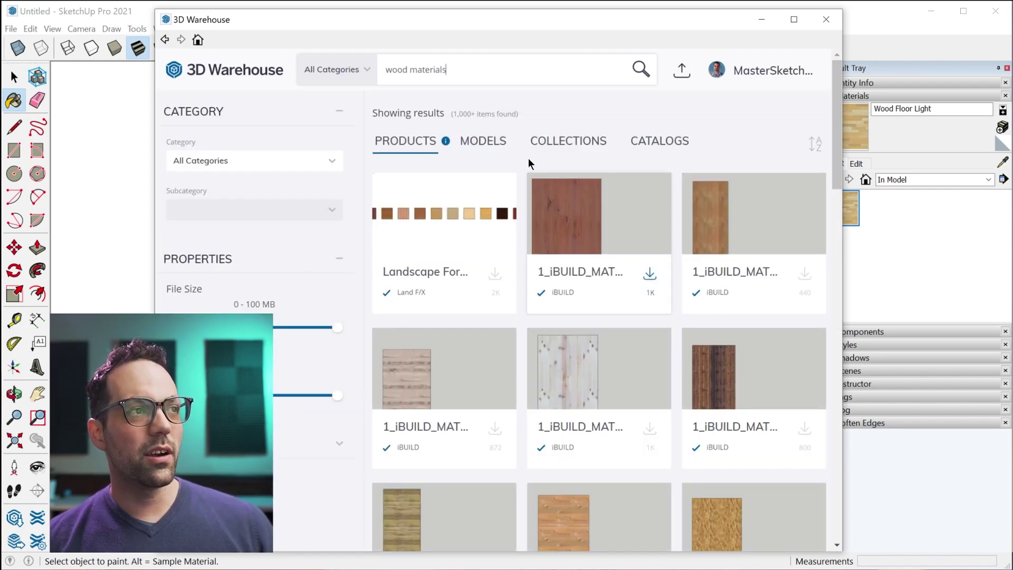
click(478, 142)
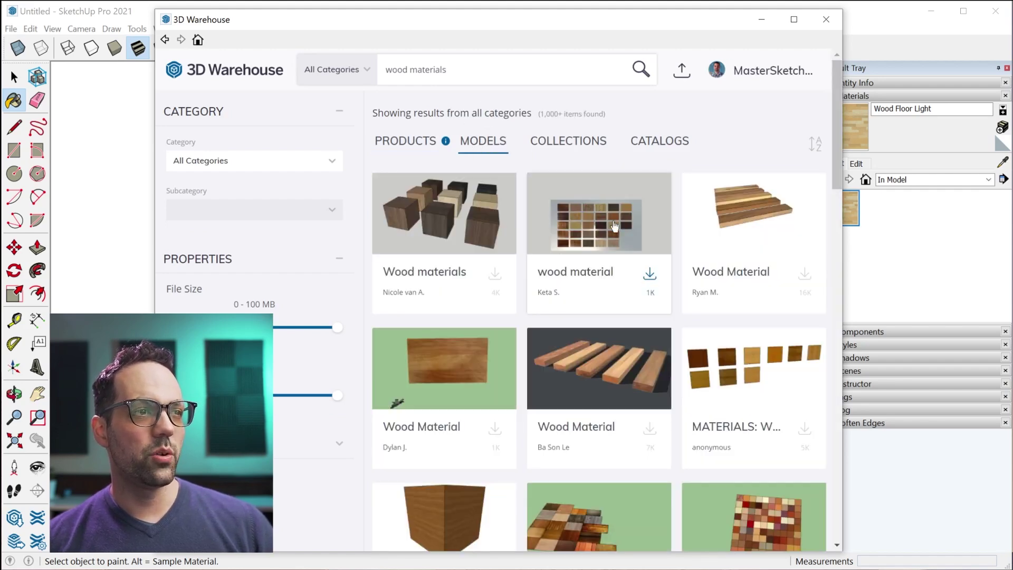
- Find the first "100 wood materials" model in the results and open its full details
scroll(616, 228, down, 3)
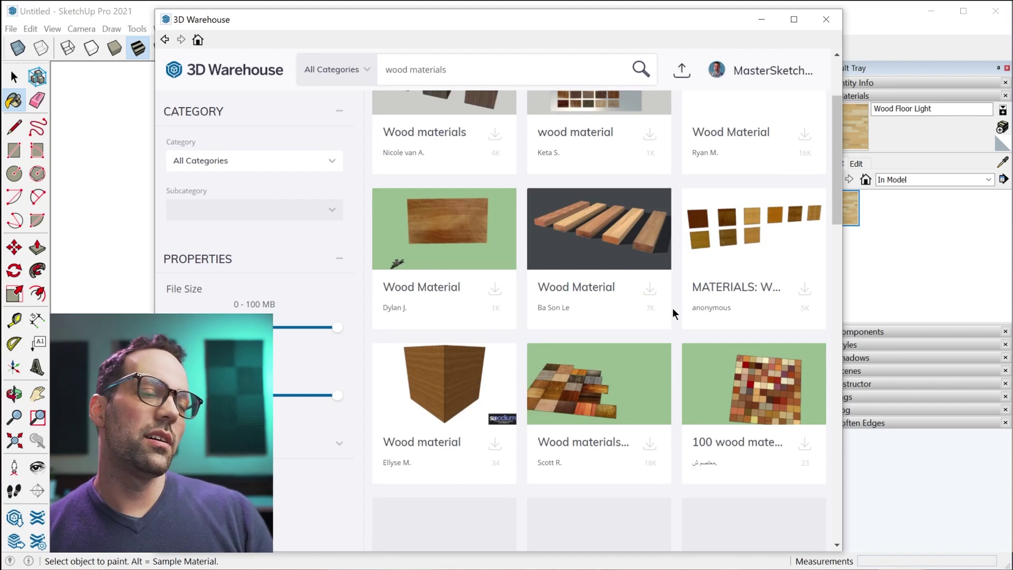
scroll(744, 377, down, 3)
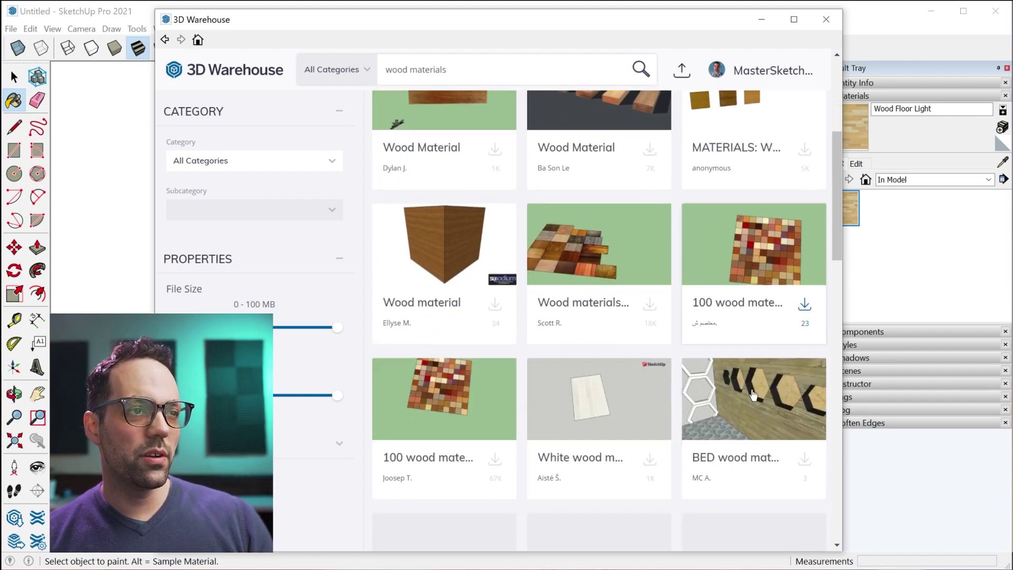
click(758, 243)
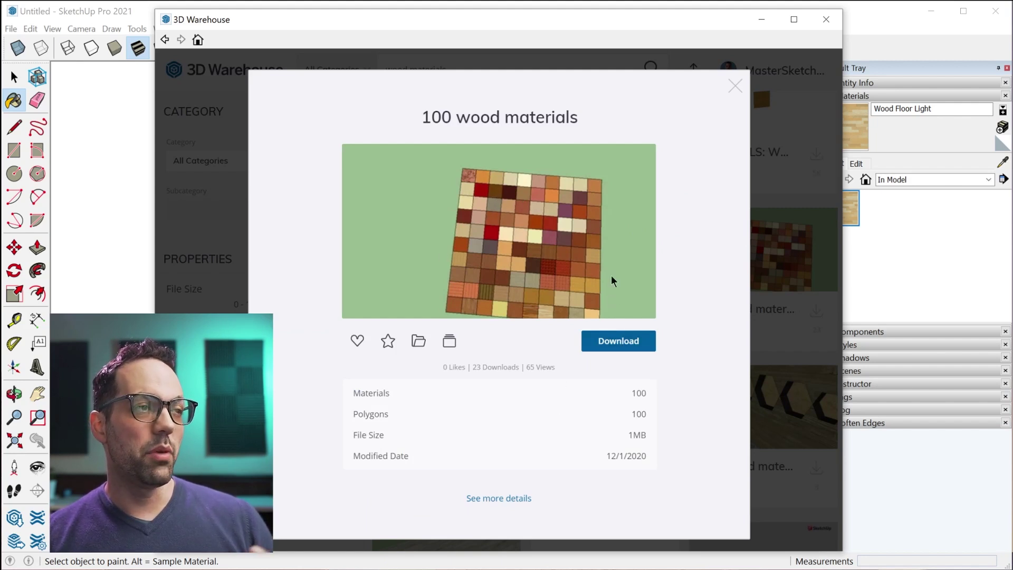
click(498, 498)
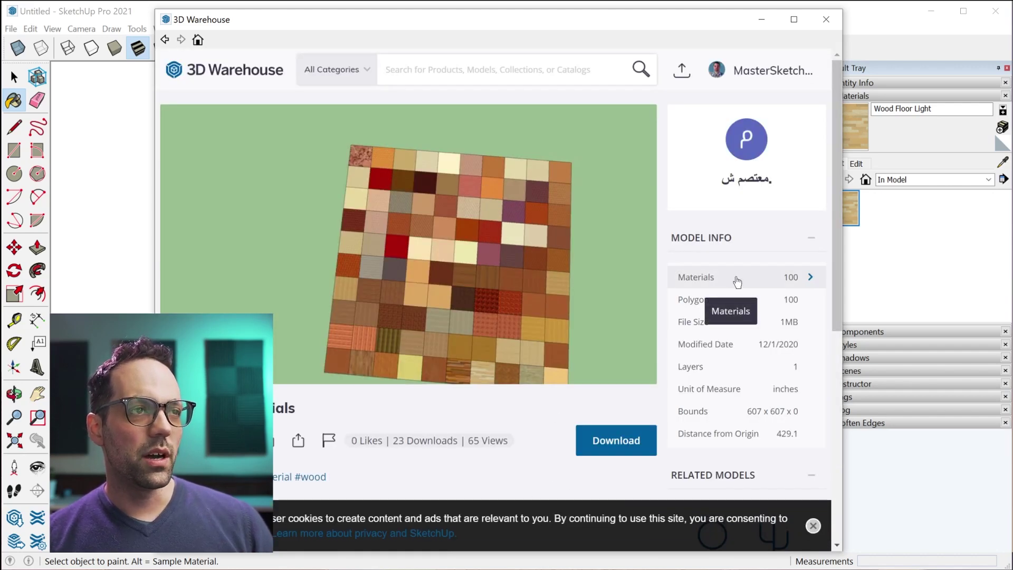
- Examine the individual materials contained in the "100 wood materials" model and close the list
click(737, 282)
scroll(728, 187, down, 3)
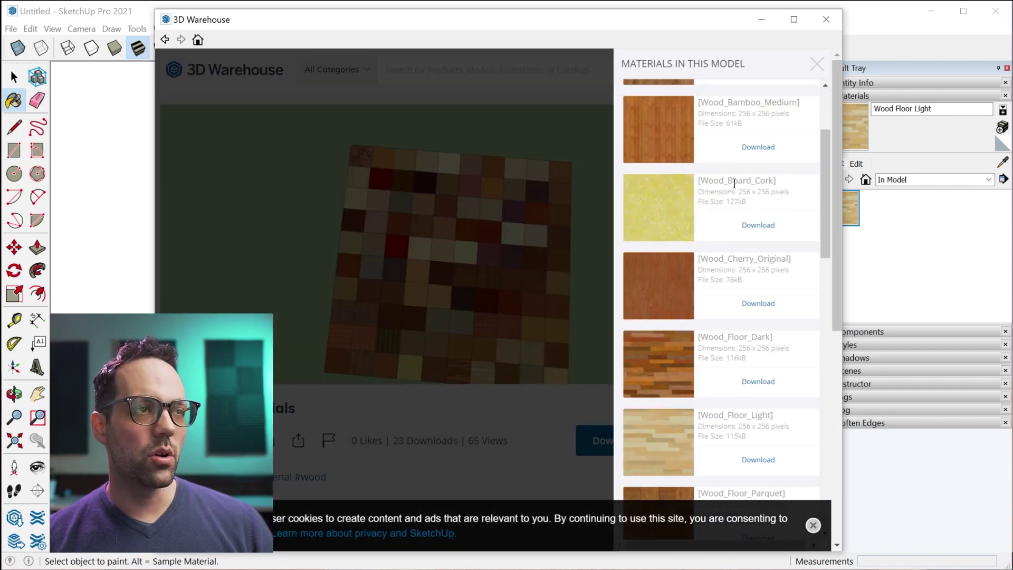
scroll(815, 259, down, 10)
scroll(835, 230, up, 5)
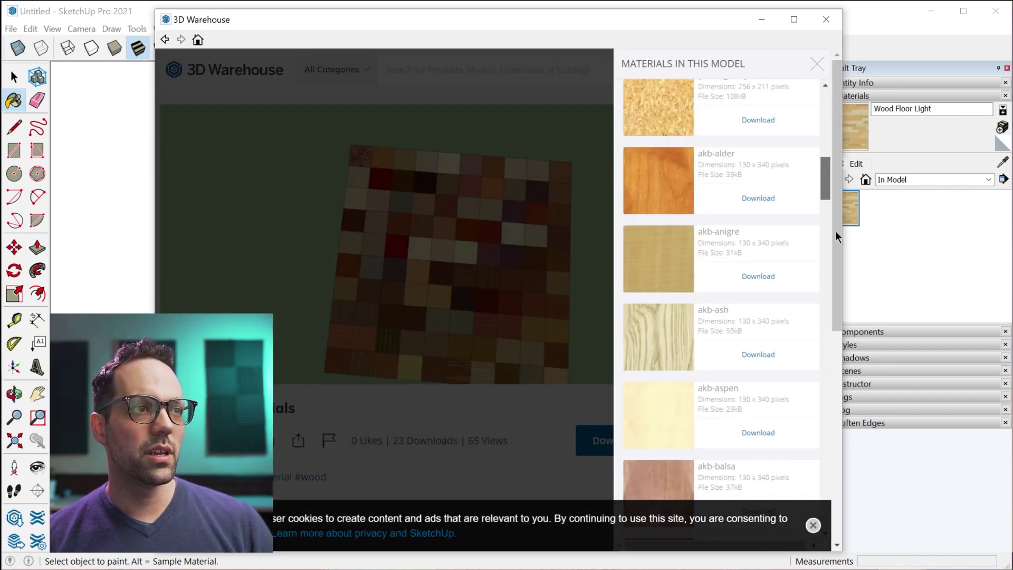
click(554, 413)
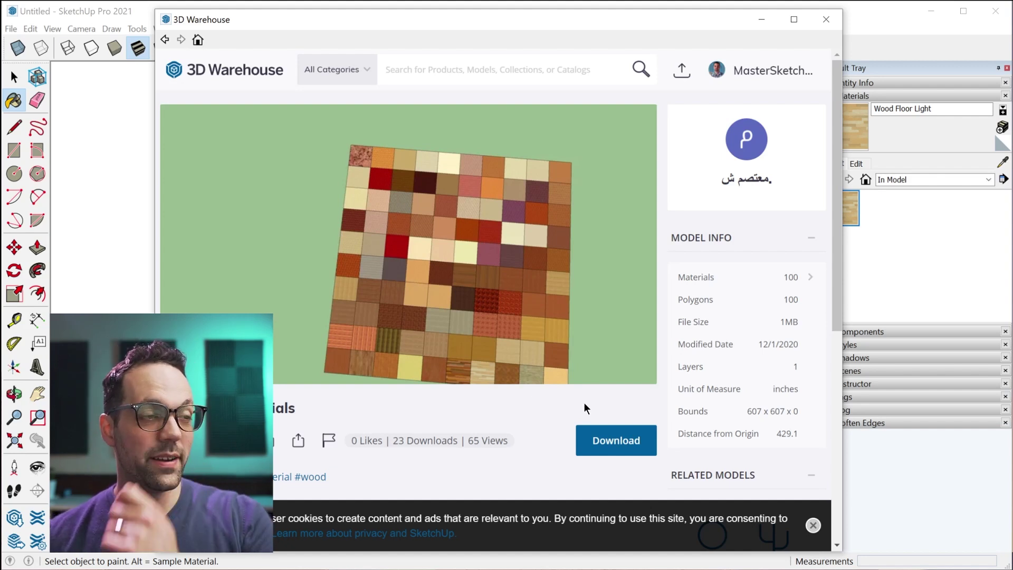
- Load the whole "100 wood materials" model directly into the SketchUp file and place it at the origin
click(601, 448)
click(456, 319)
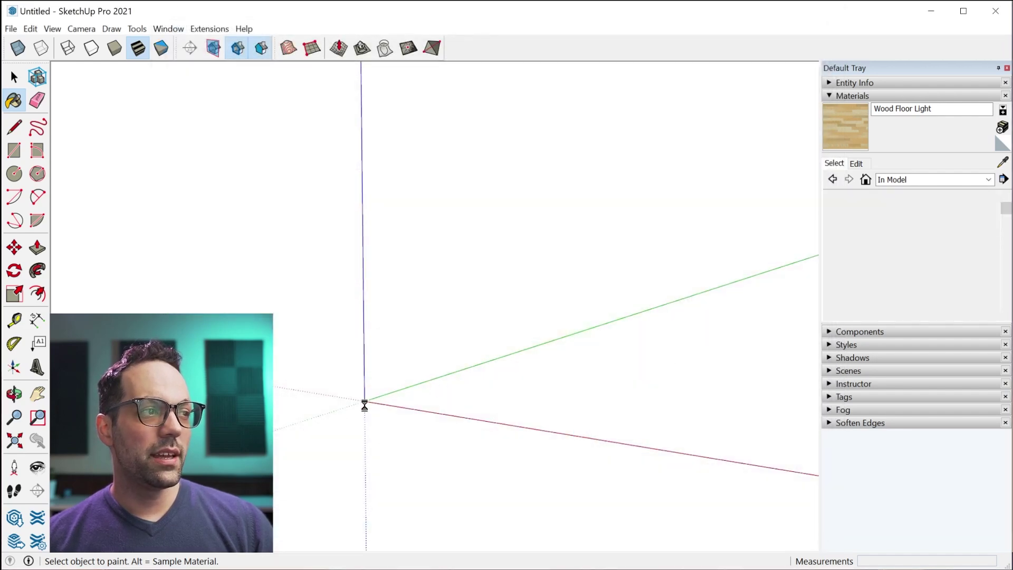
click(365, 401)
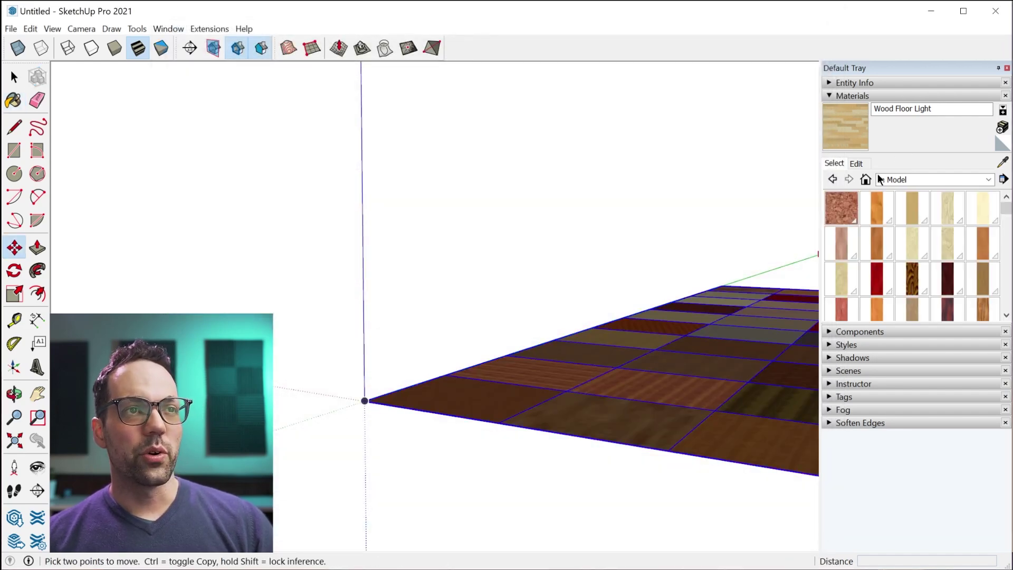
- Look through the imported wood materials in the In Model collection and delete the placed swatch model
scroll(926, 233, down, 5)
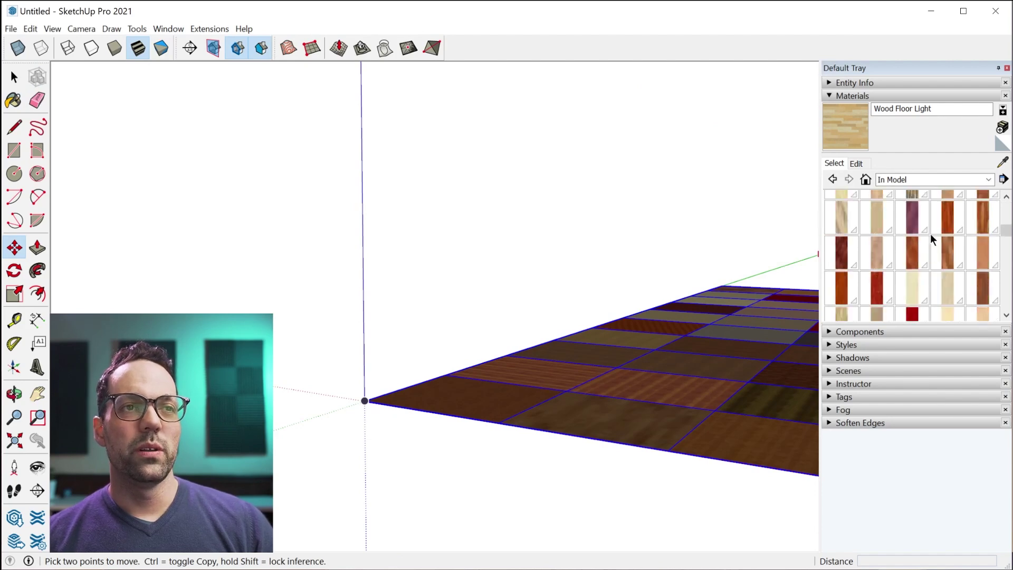
scroll(937, 242, down, 3)
scroll(960, 261, up, 3)
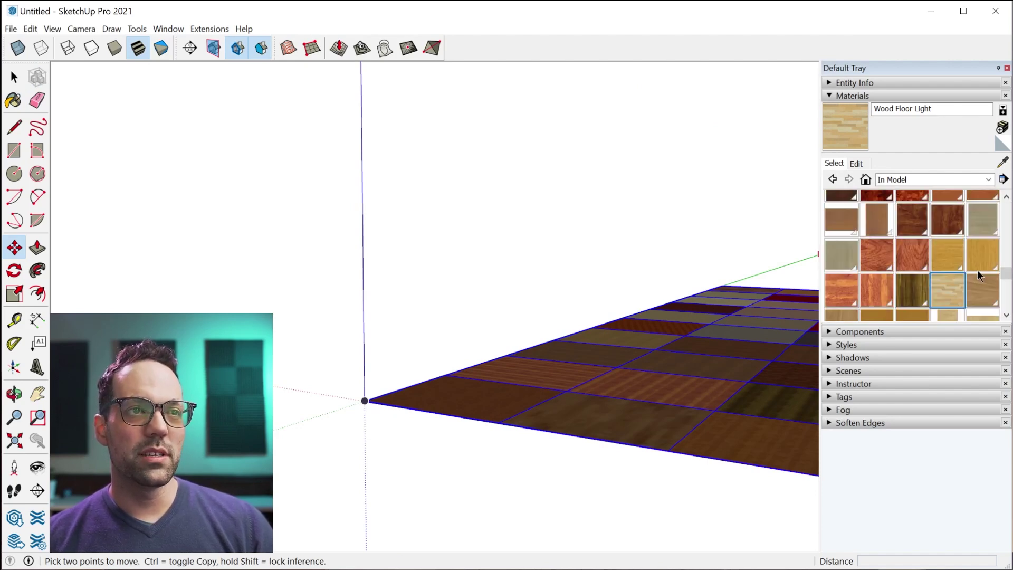
scroll(586, 419, up, 3)
middle_drag(289, 423, 671, 444)
key(Delete)
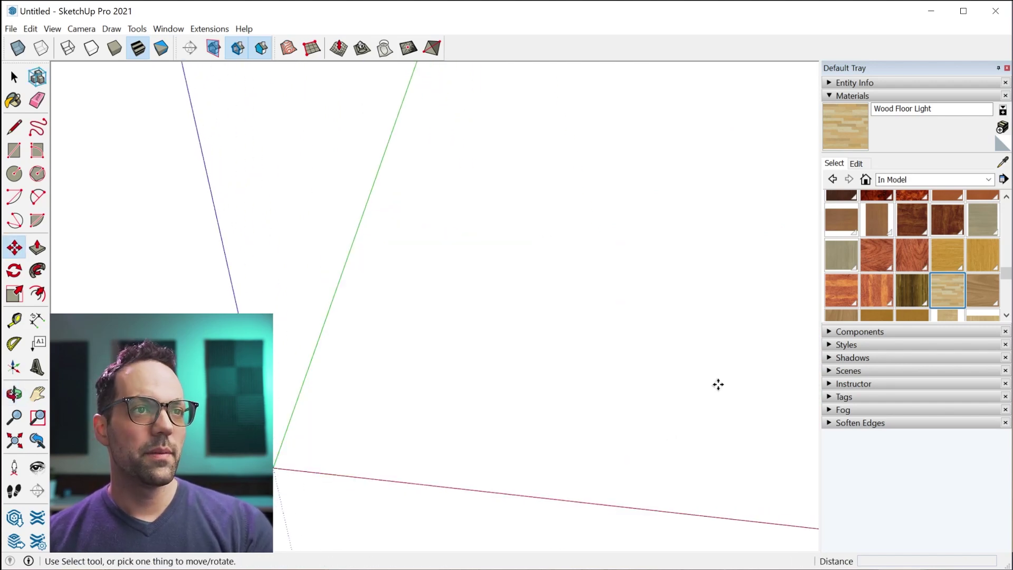
- Check the available material collections and keep In Model as the displayed one
scroll(952, 290, up, 5)
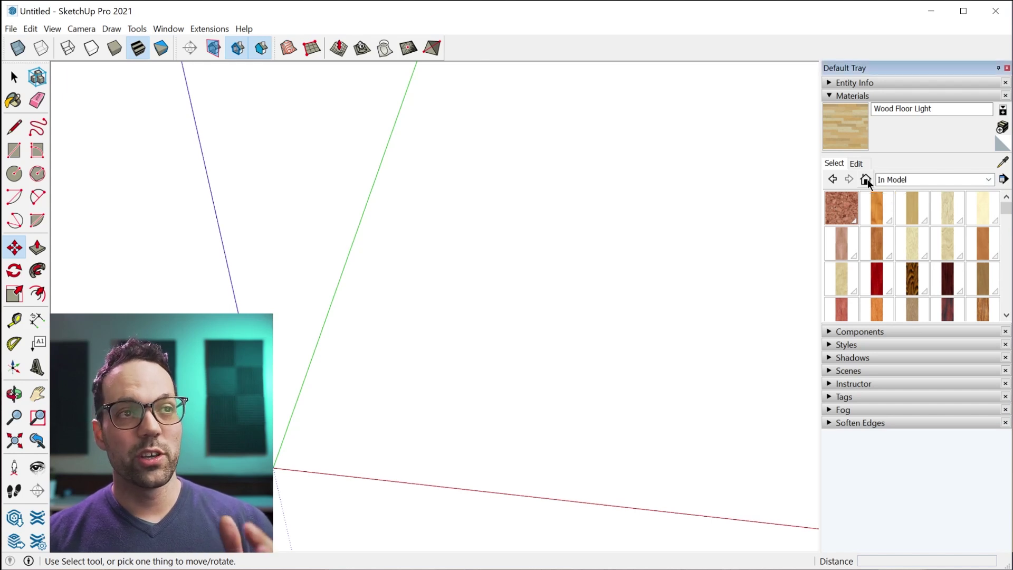
click(987, 181)
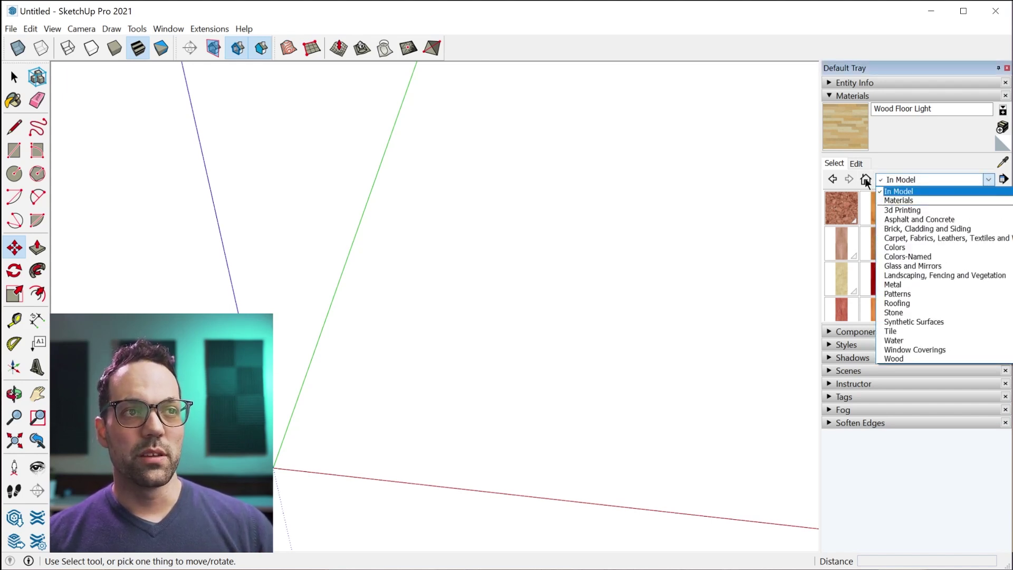
click(899, 191)
click(904, 180)
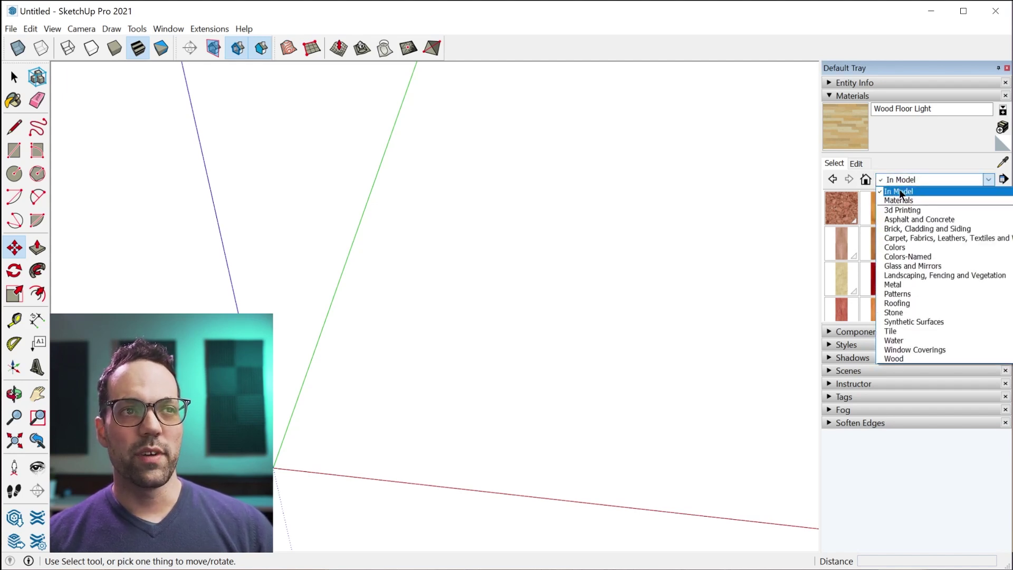
click(921, 190)
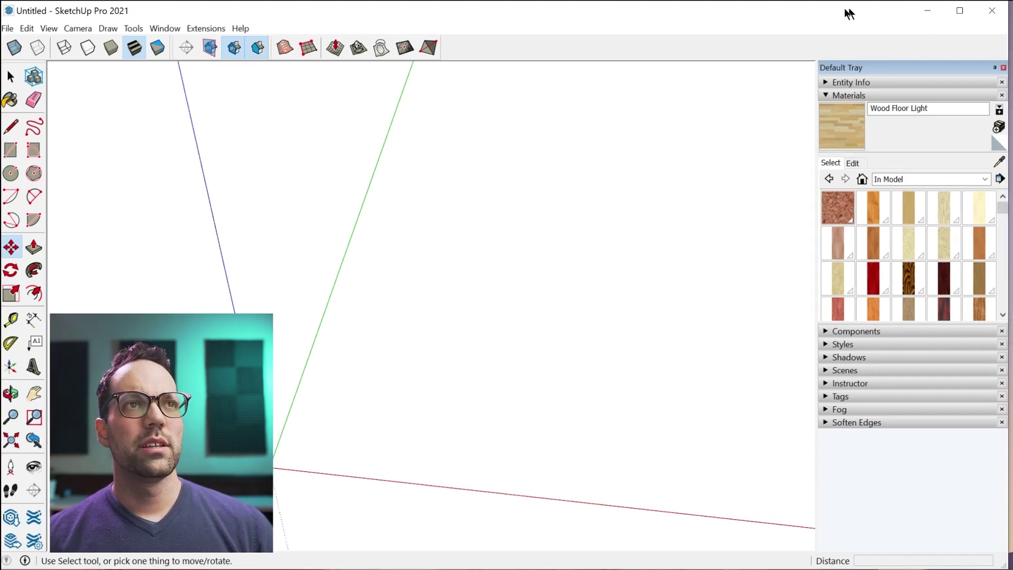
- Save the In Model wood materials as a collection in the SketchUp 2021 Materials folder and check the list of available collections
drag(872, 10, 663, 13)
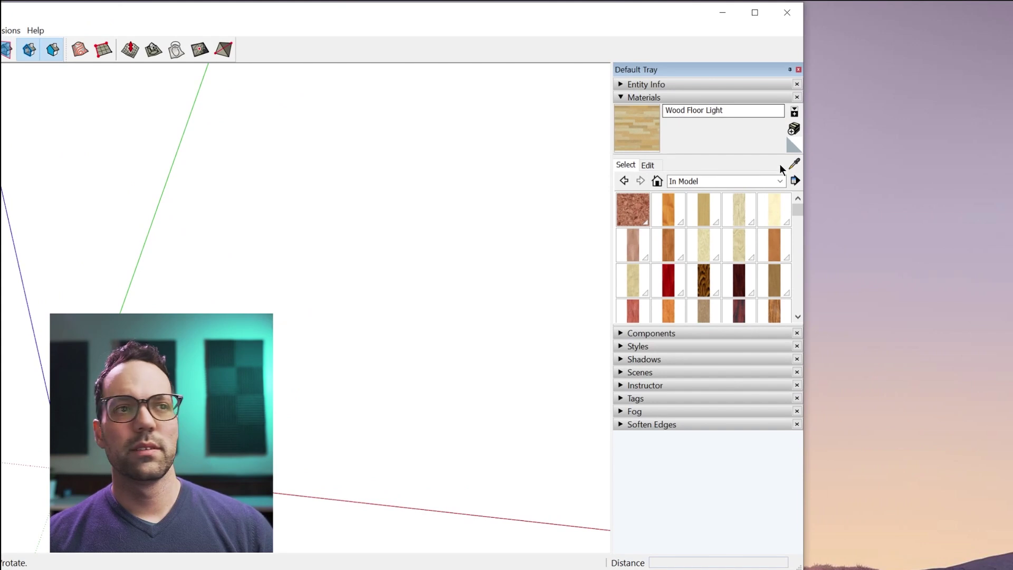
click(795, 180)
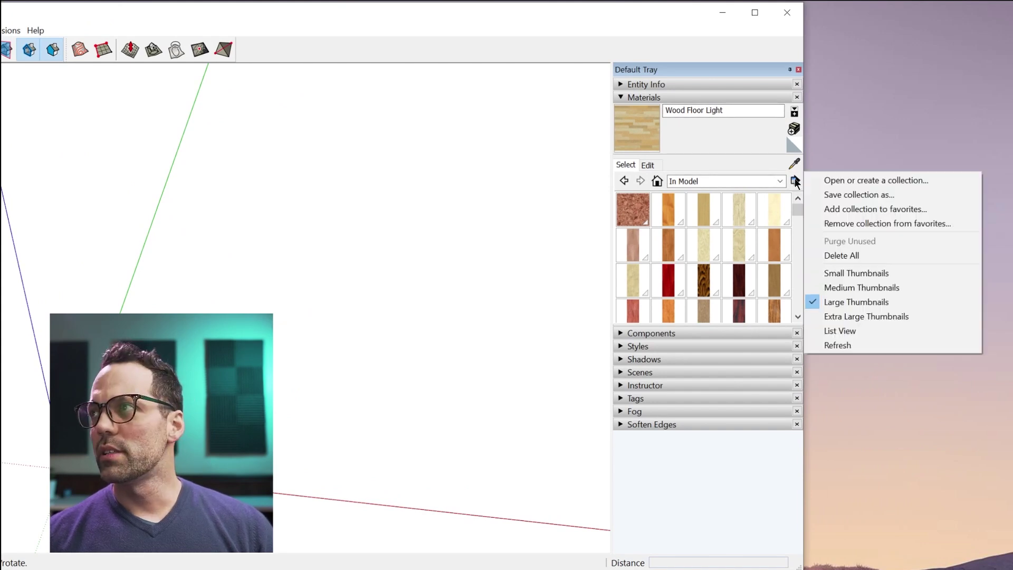
click(857, 194)
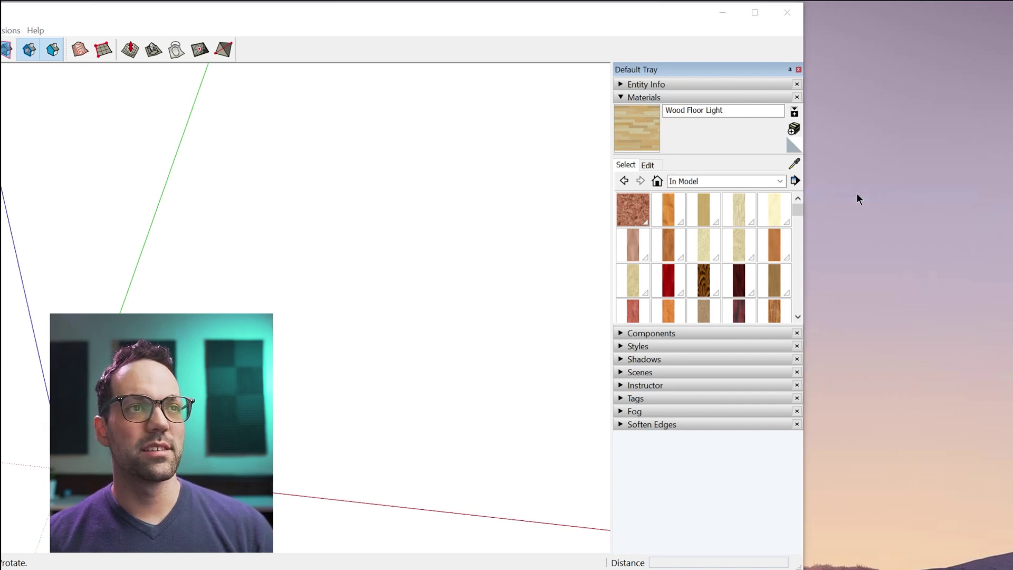
drag(252, 52, 635, 94)
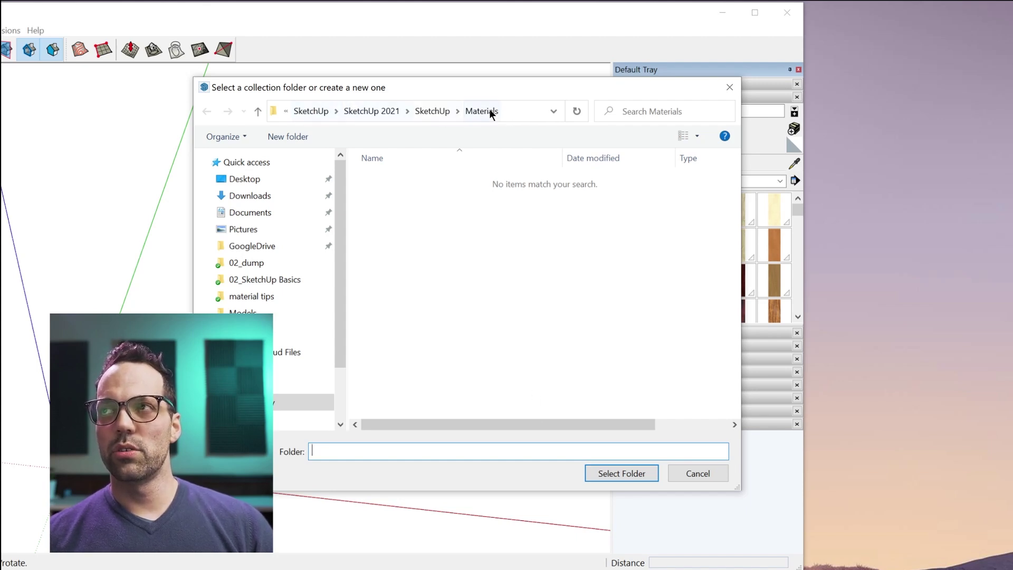
click(527, 112)
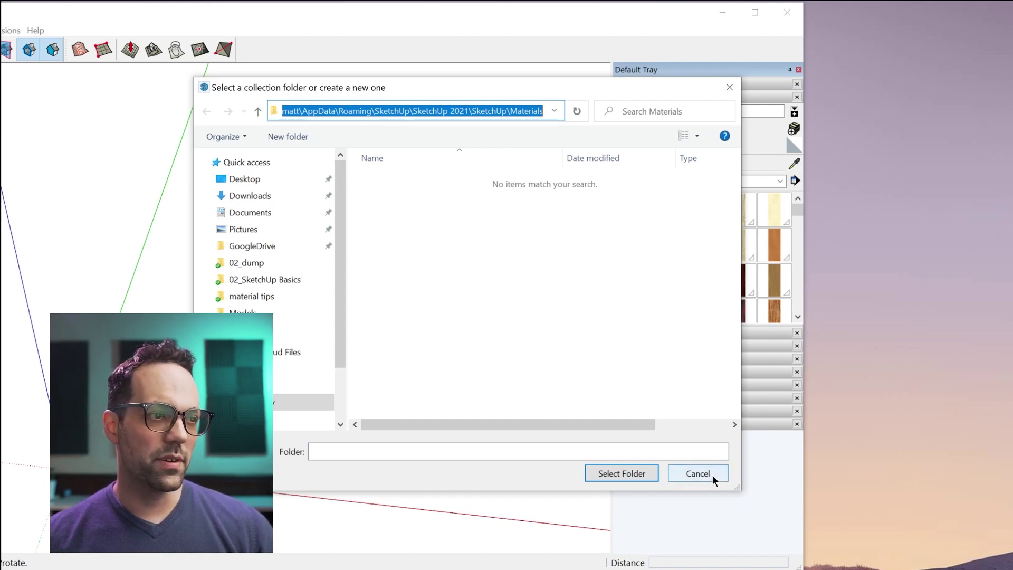
click(641, 476)
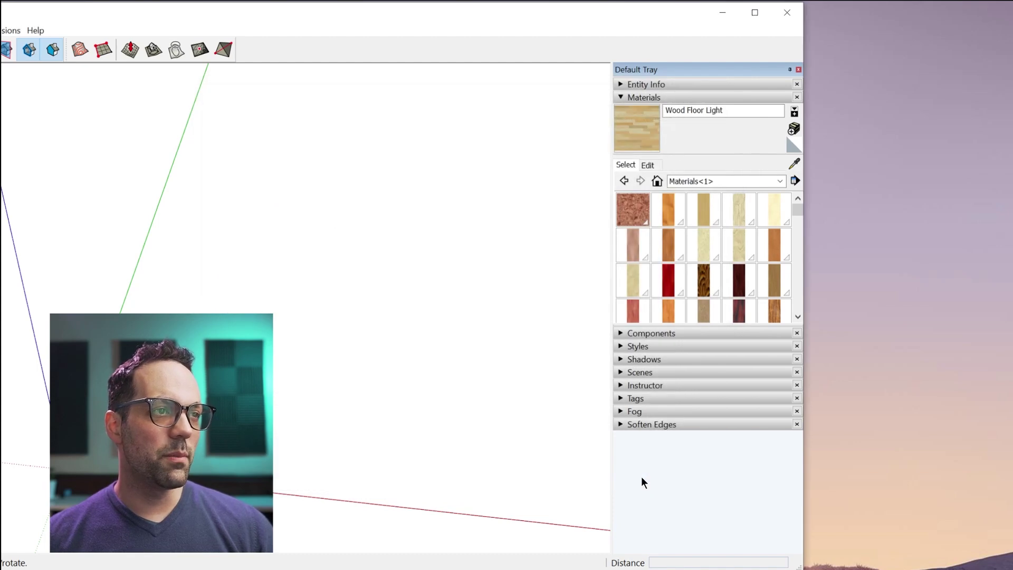
click(781, 182)
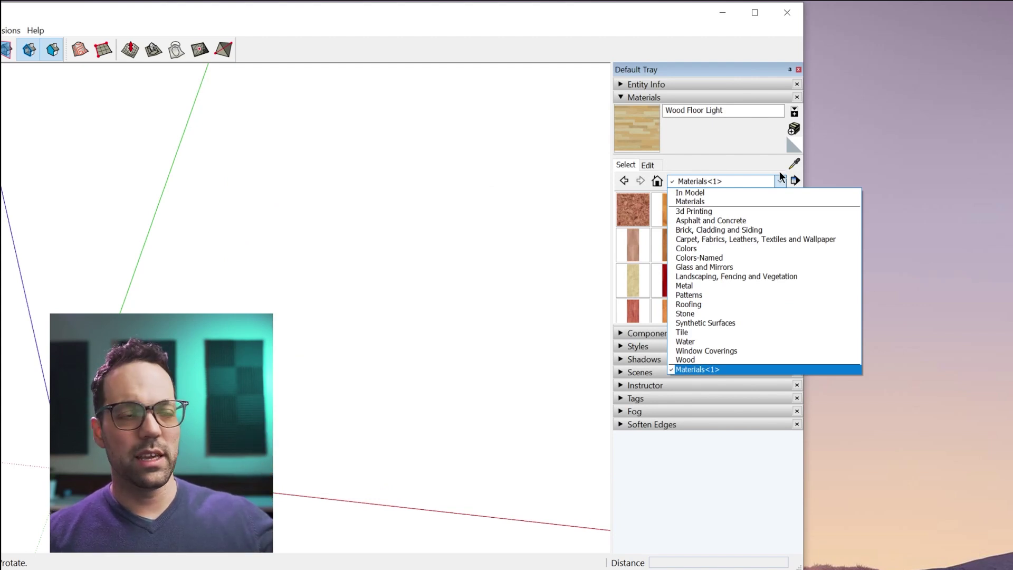
click(580, 174)
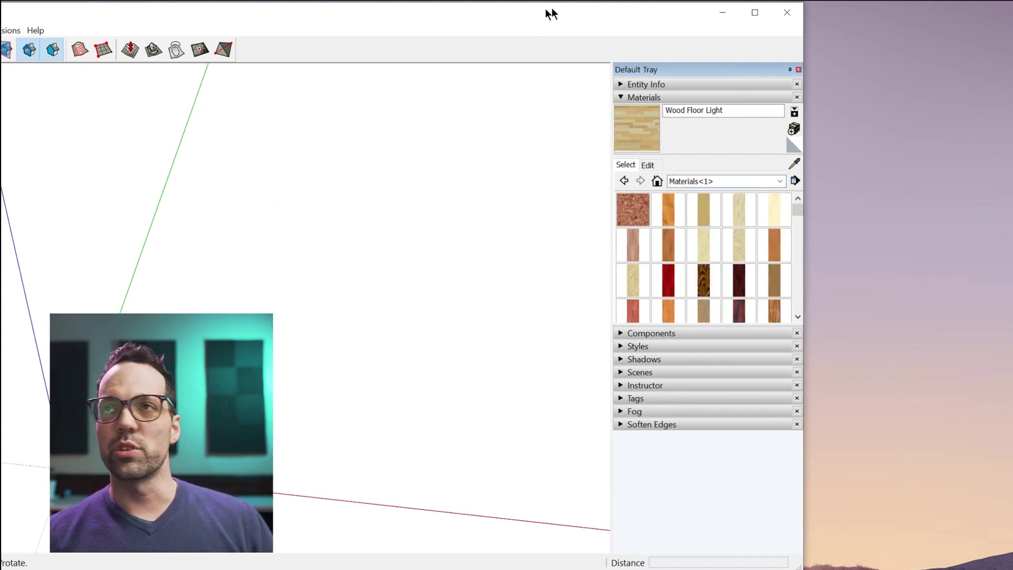
- Look up the Materials file location in the Files preferences, cancel the dialog, and keep Materials<1> as the displayed collection
mouse_move(547, 13)
mouse_down()
mouse_move(752, 32)
mouse_move(762, 12)
mouse_move(752, 8)
mouse_up()
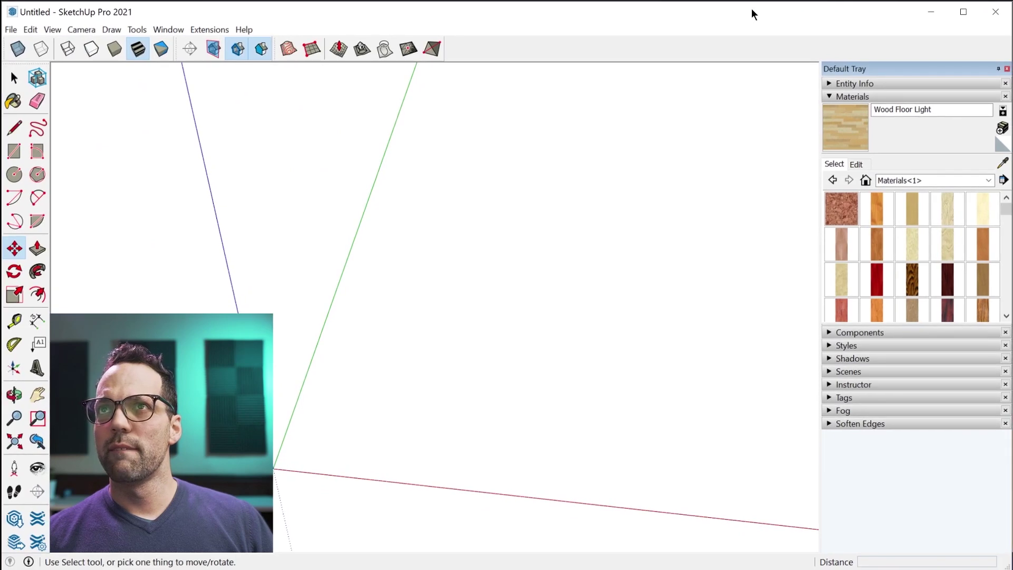
click(175, 29)
click(201, 124)
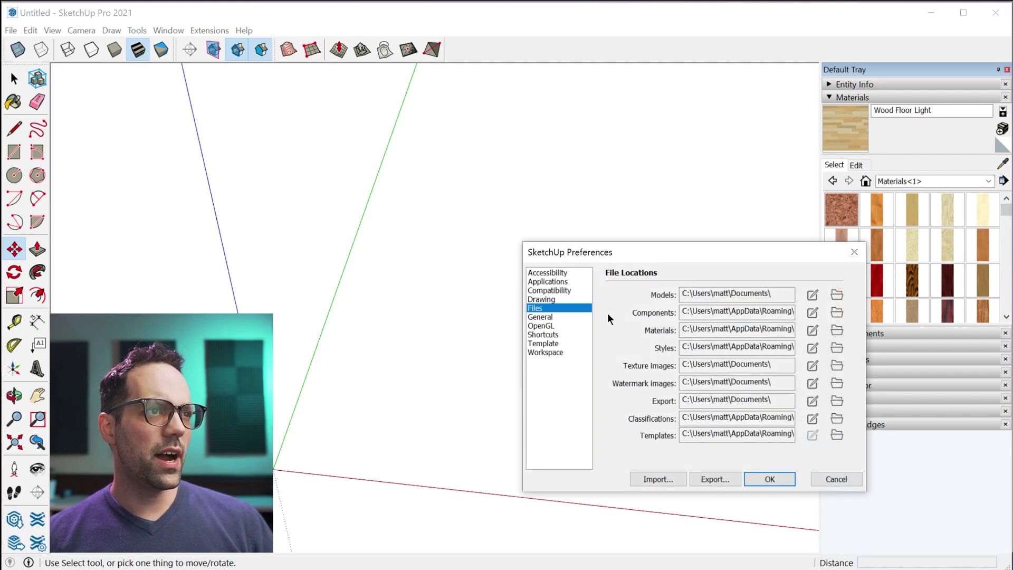
click(812, 330)
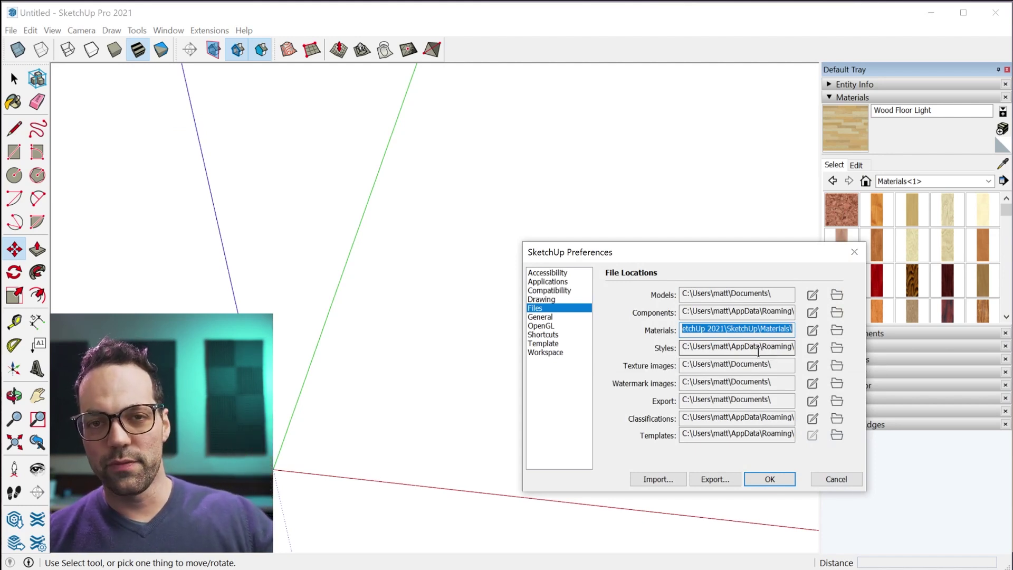
click(836, 478)
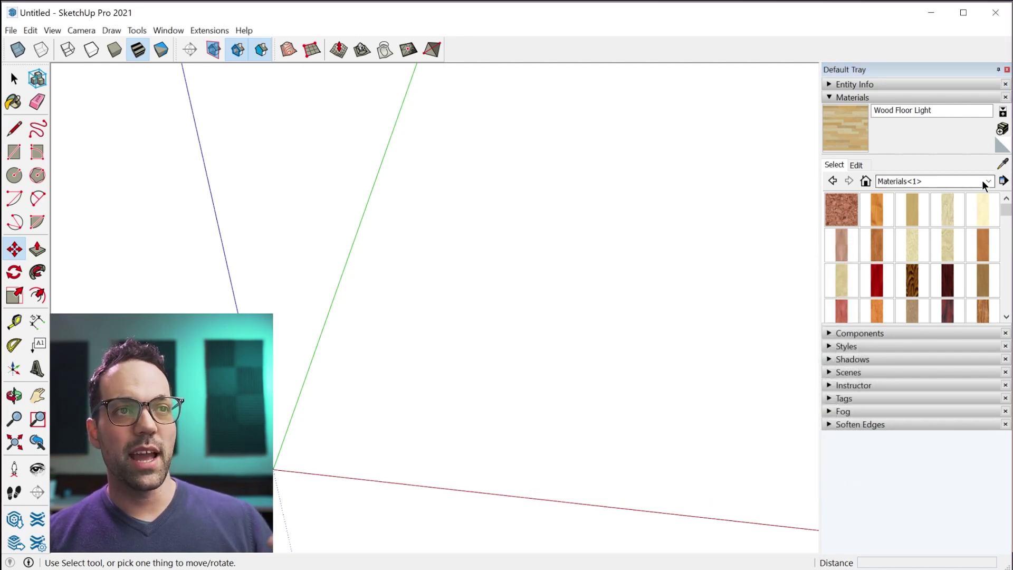
click(988, 181)
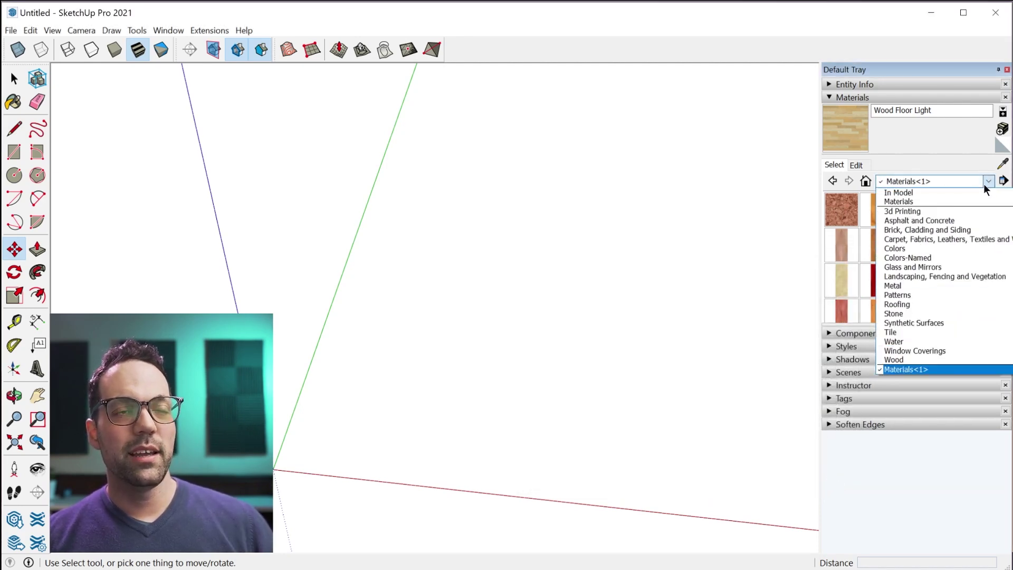
click(900, 369)
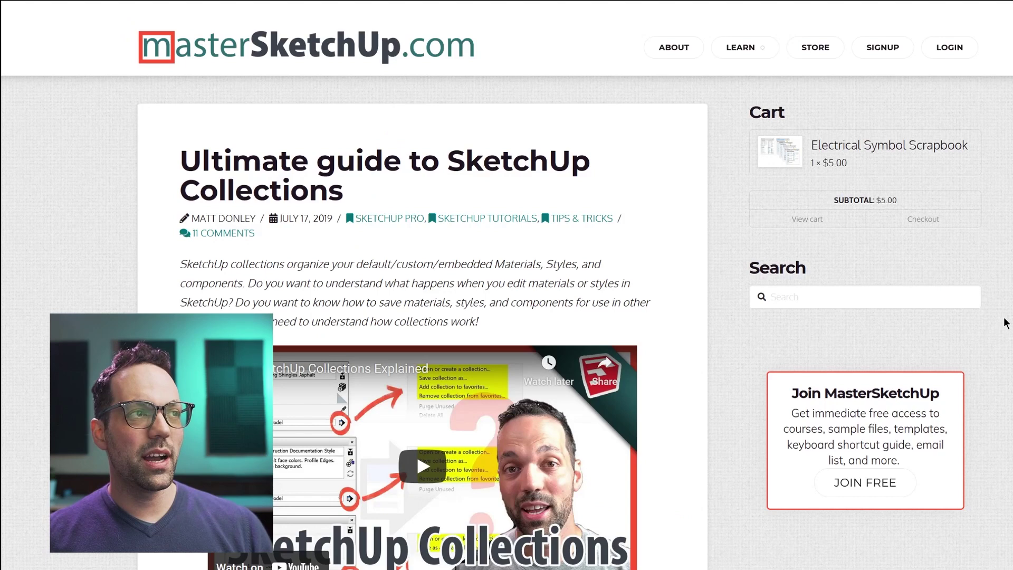
- Read through the opening of the "Ultimate guide to SketchUp Collections" article on MasterSketchUp.com
scroll(1006, 323, down, 4)
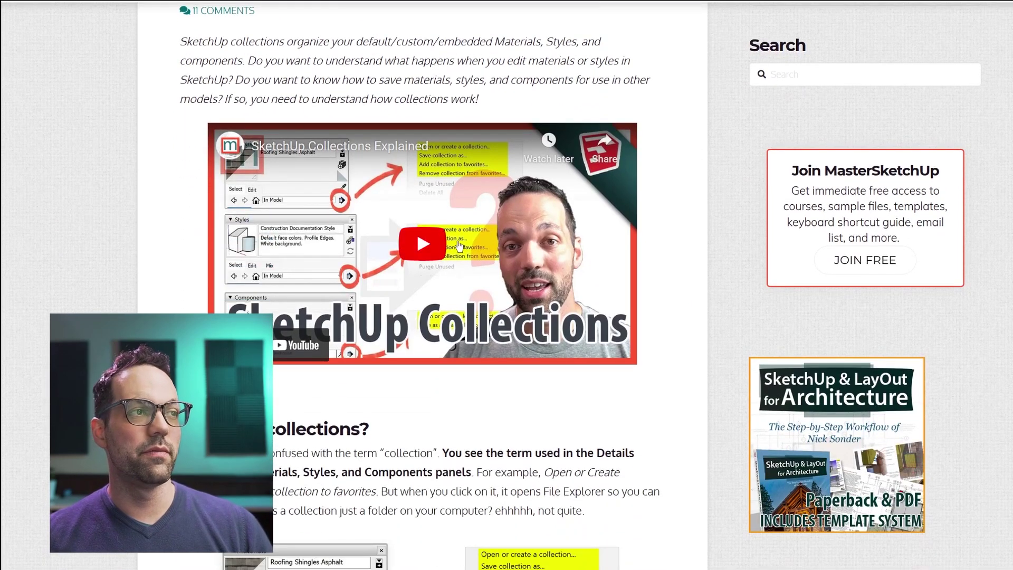
scroll(667, 420, down, 3)
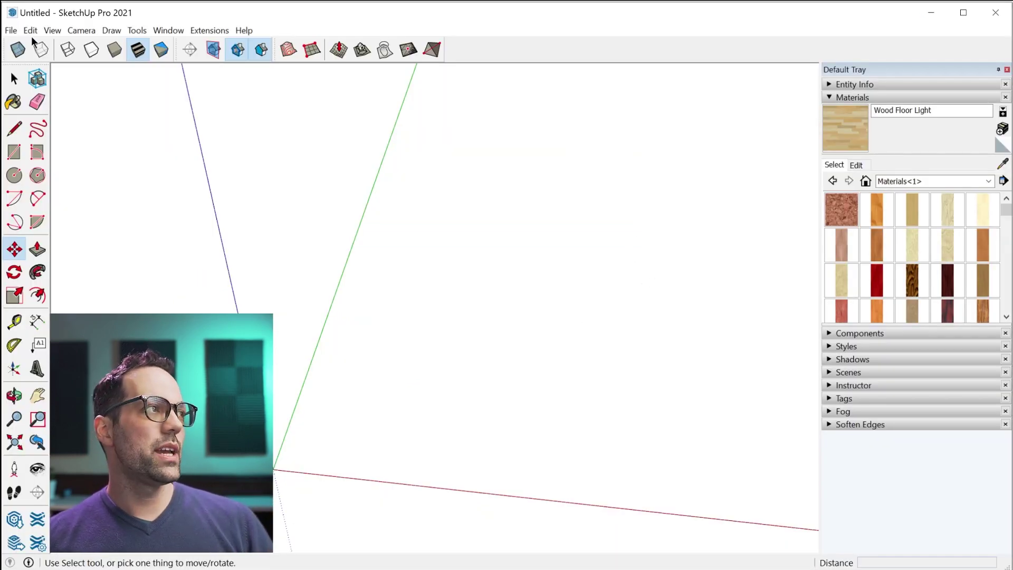
- Start a new file without saving the changes and display the In Model materials
click(10, 30)
click(27, 42)
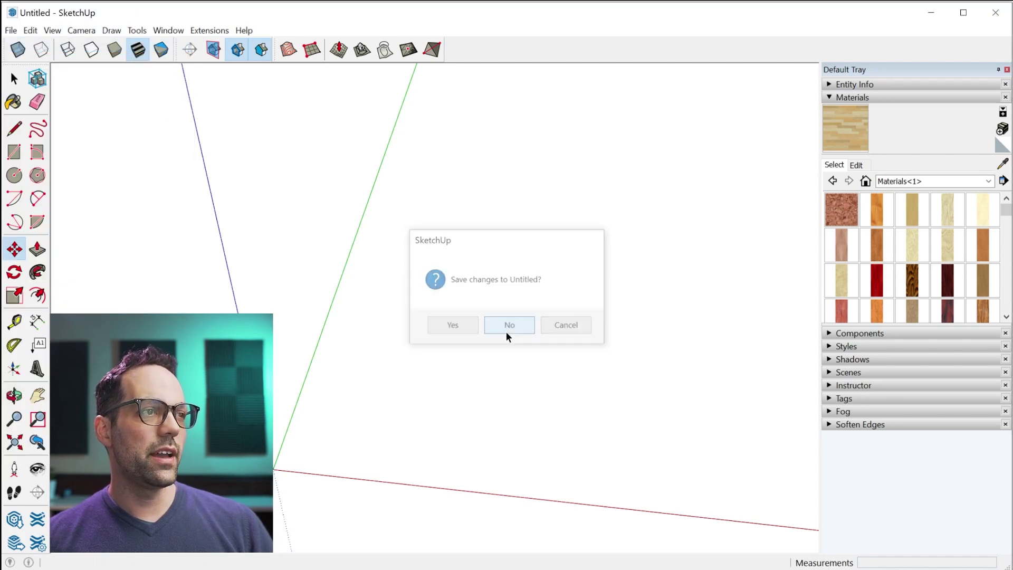
click(508, 326)
click(866, 181)
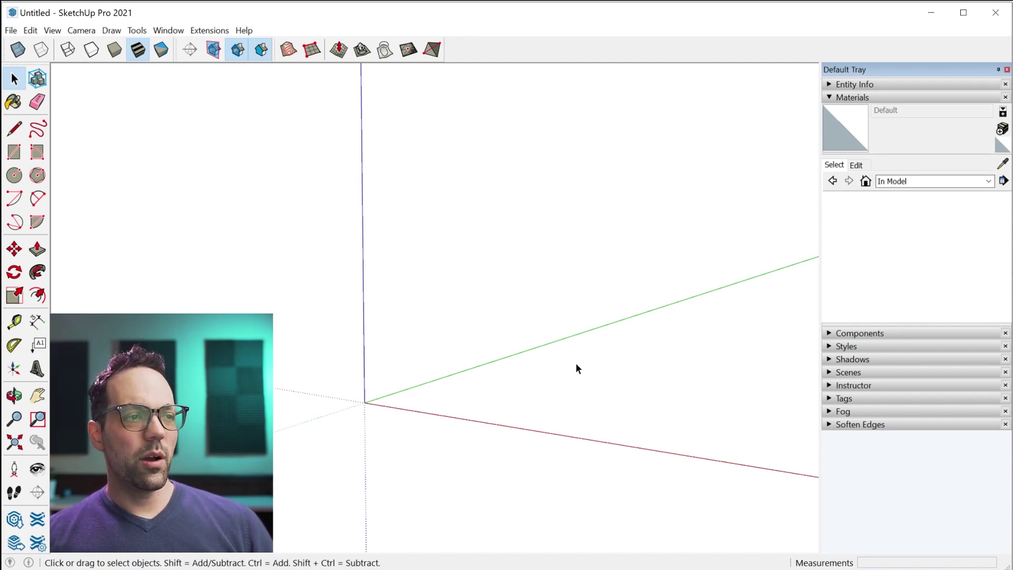
- Draw a square about 7' 1 3/4" per side near the origin and push/pull it up about 5' 8 5/8" into a box
key(r)
click(428, 395)
click(691, 384)
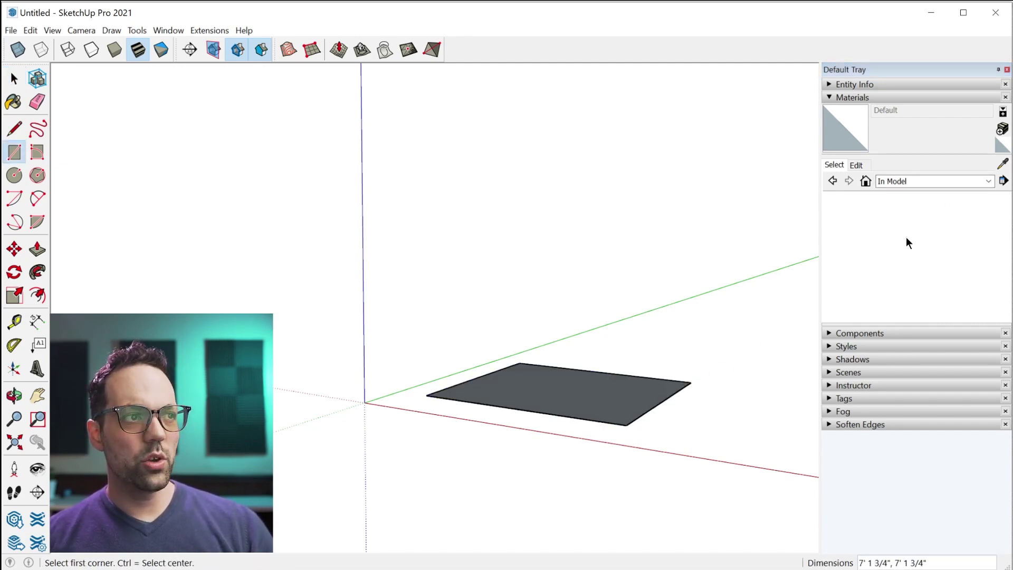
key(p)
click(599, 373)
click(593, 235)
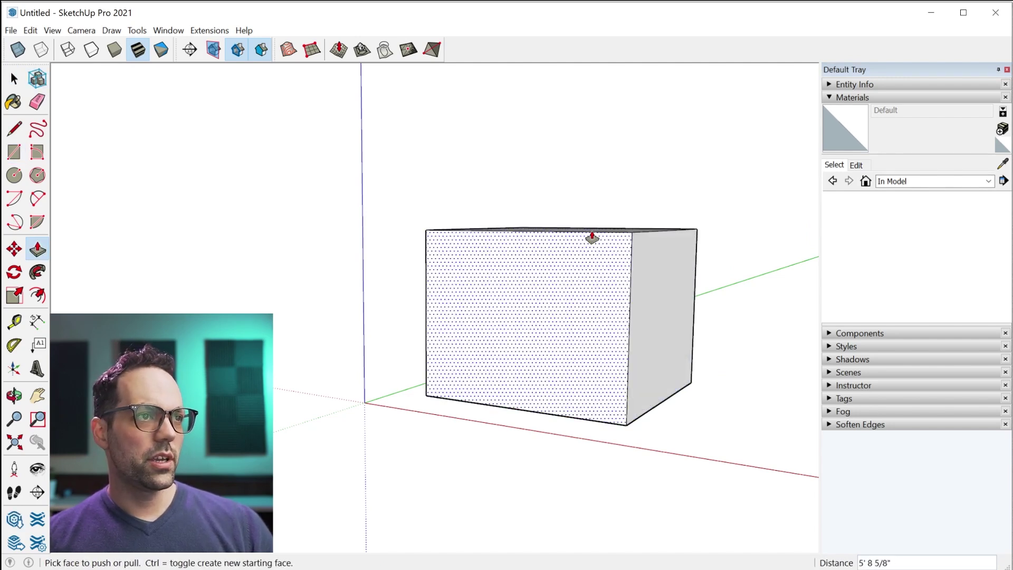
key(space)
- Paint the front face of the box with Color A06 from the Colors collection while In Model is displayed
click(899, 182)
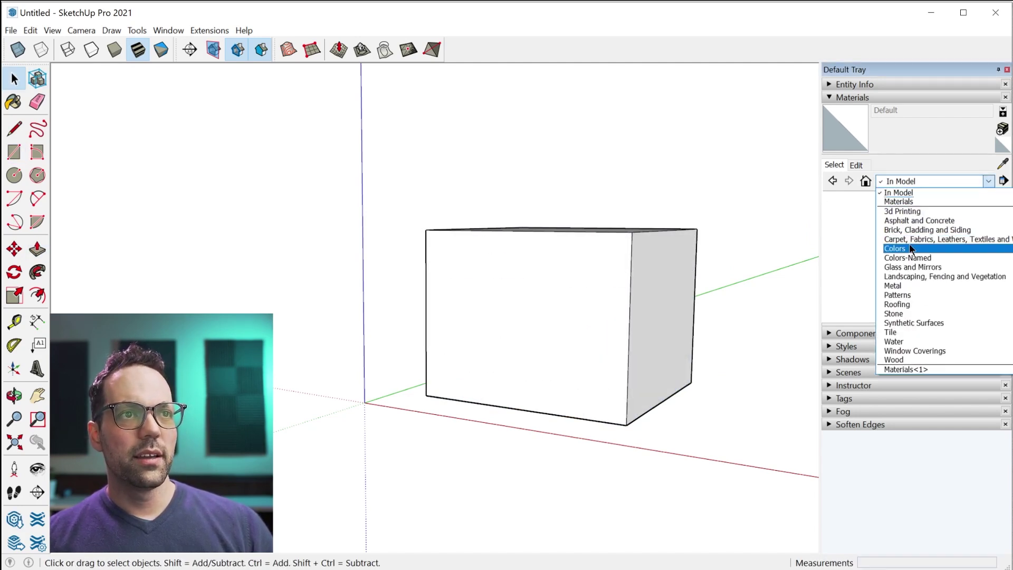
click(908, 249)
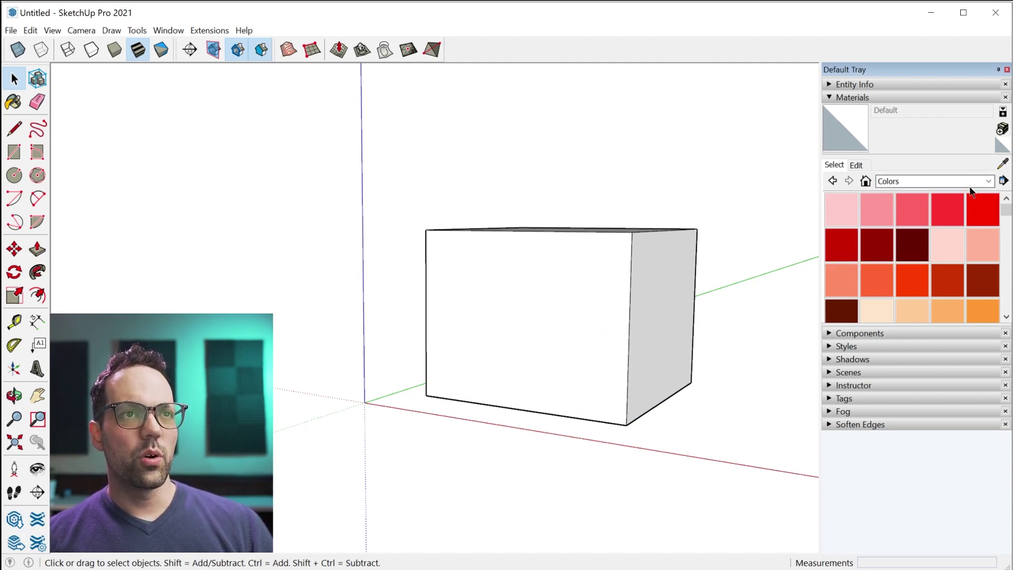
click(950, 182)
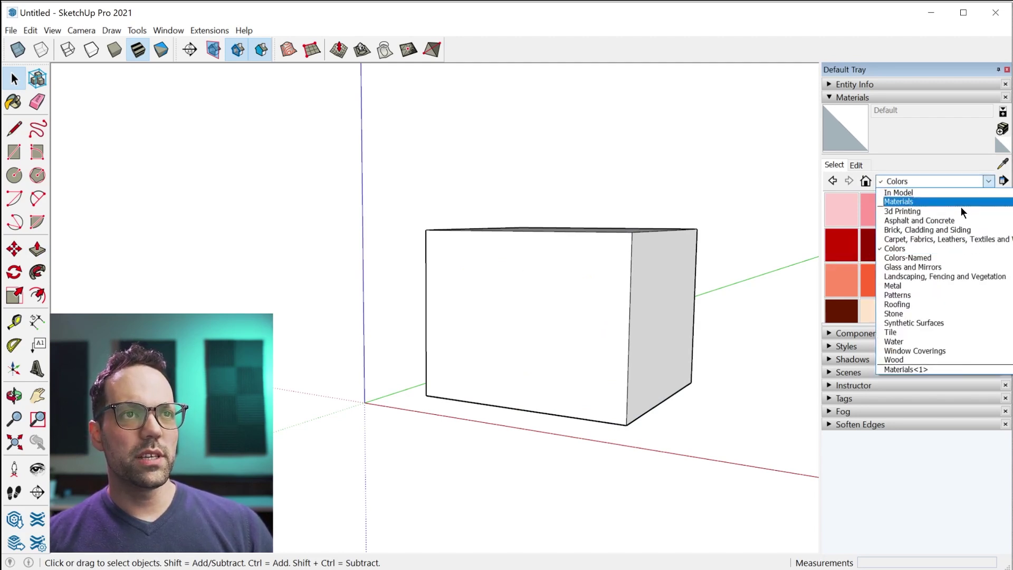
click(937, 248)
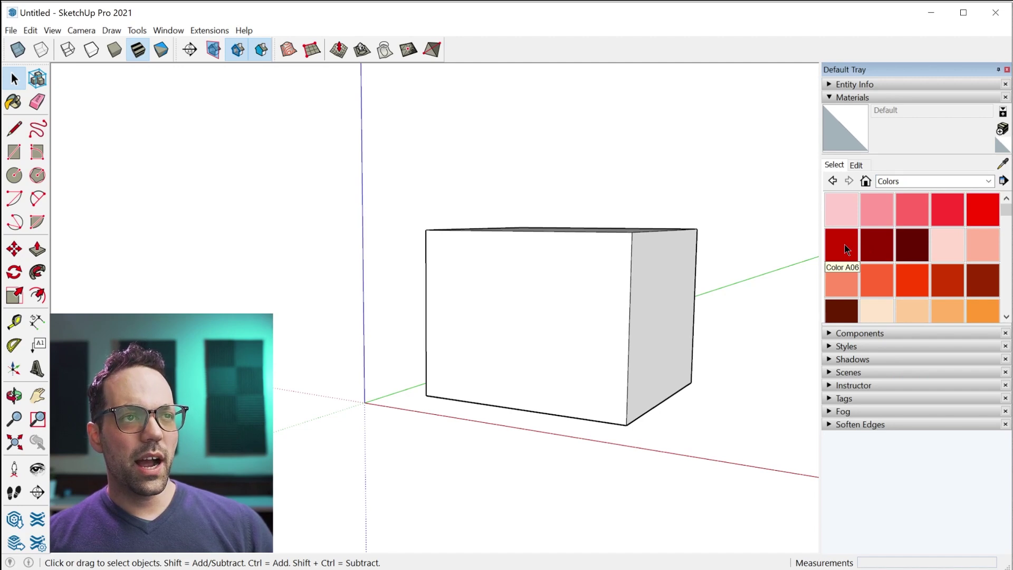
click(847, 249)
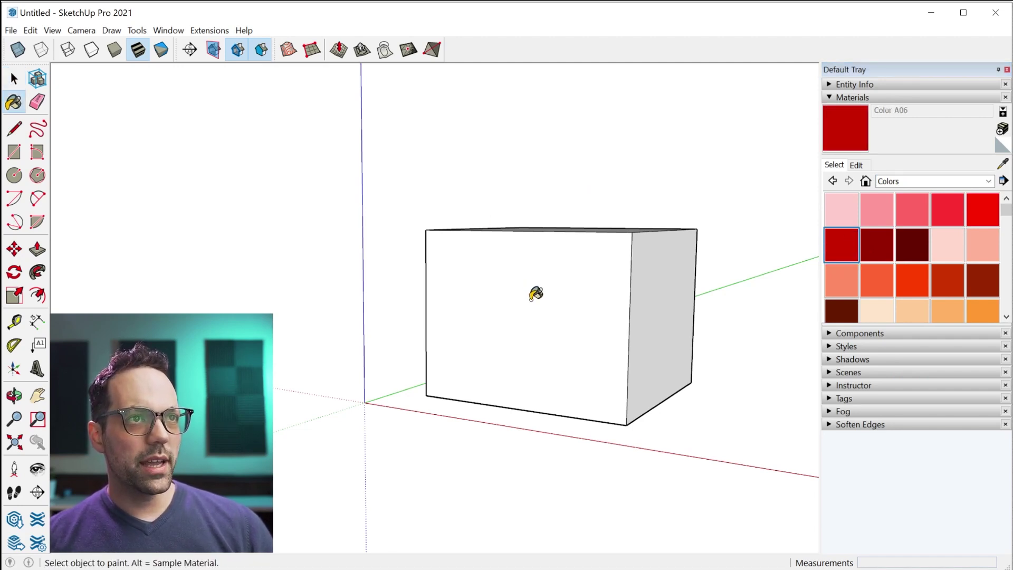
click(865, 182)
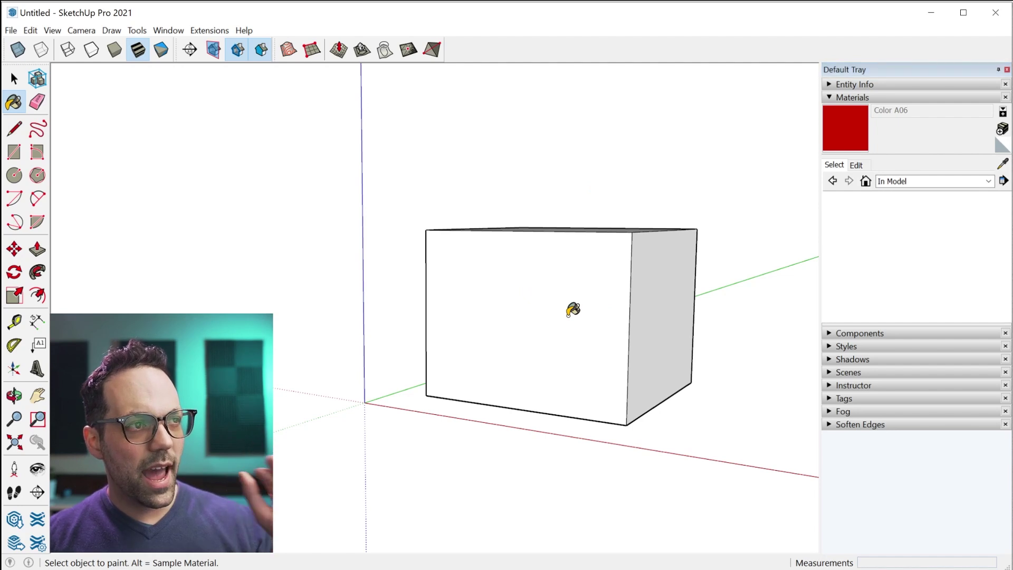
click(573, 310)
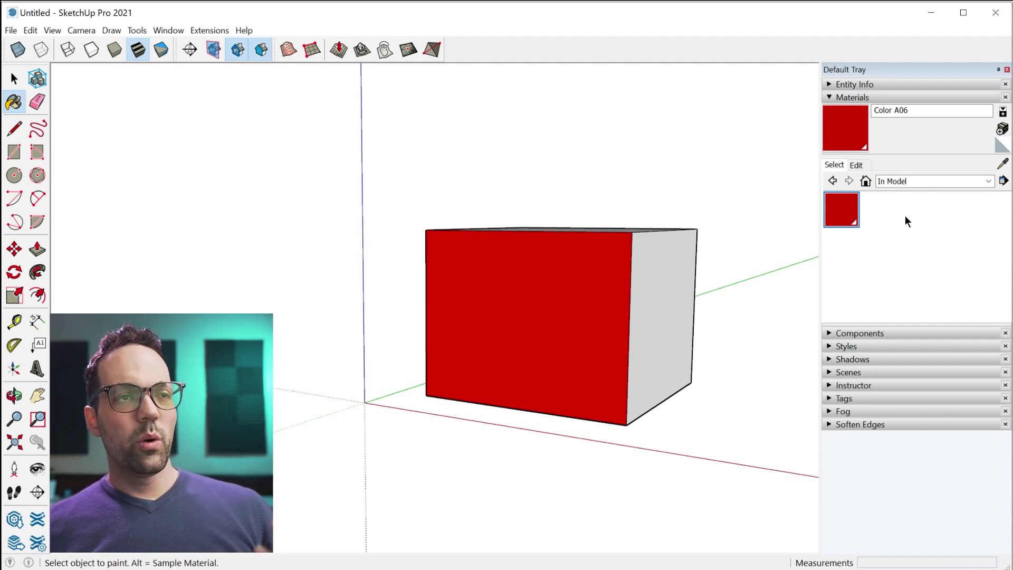
- Change the in-model Color A06 to light green and display the Colors collection to compare it with the original
click(857, 165)
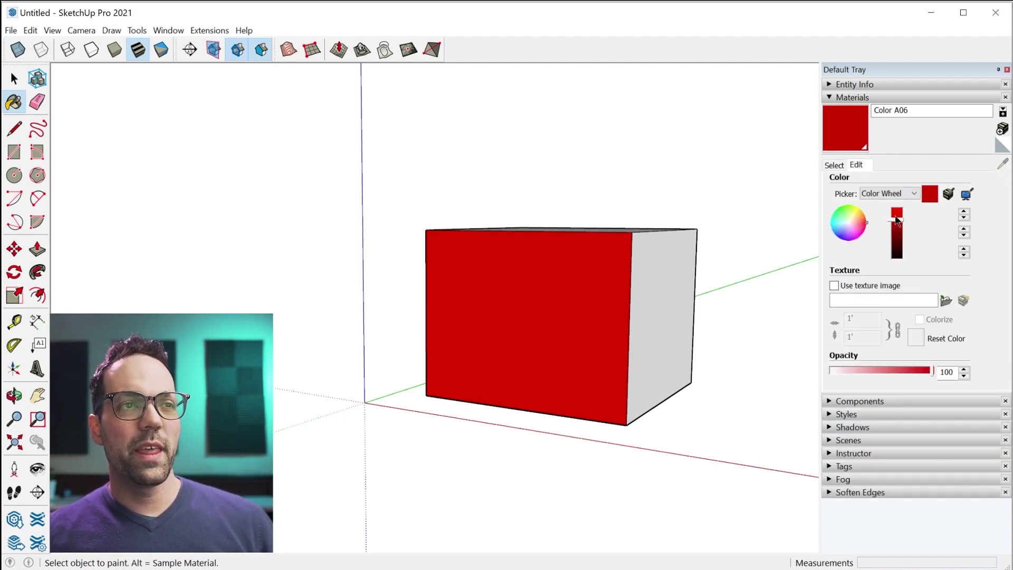
click(850, 220)
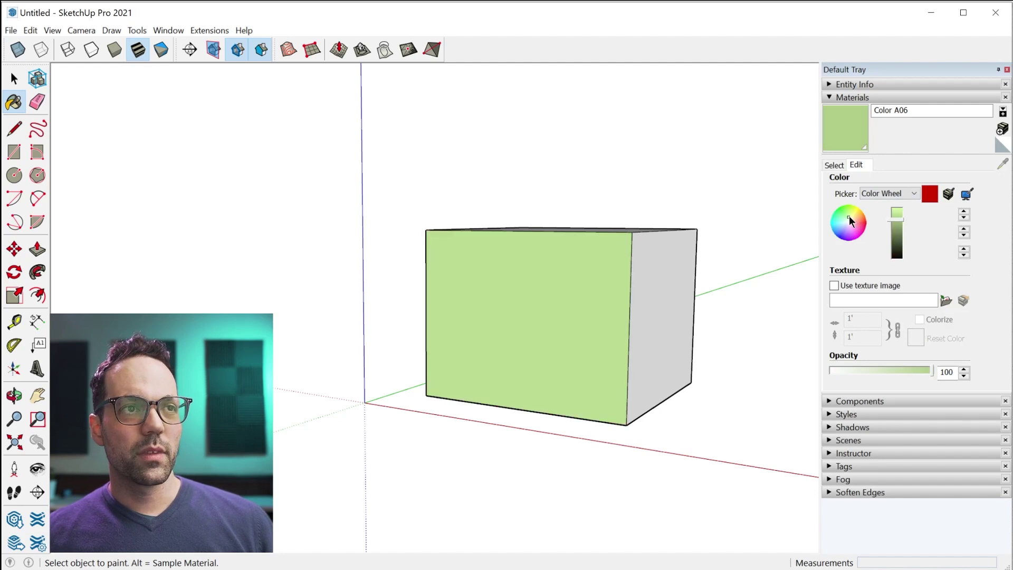
click(836, 166)
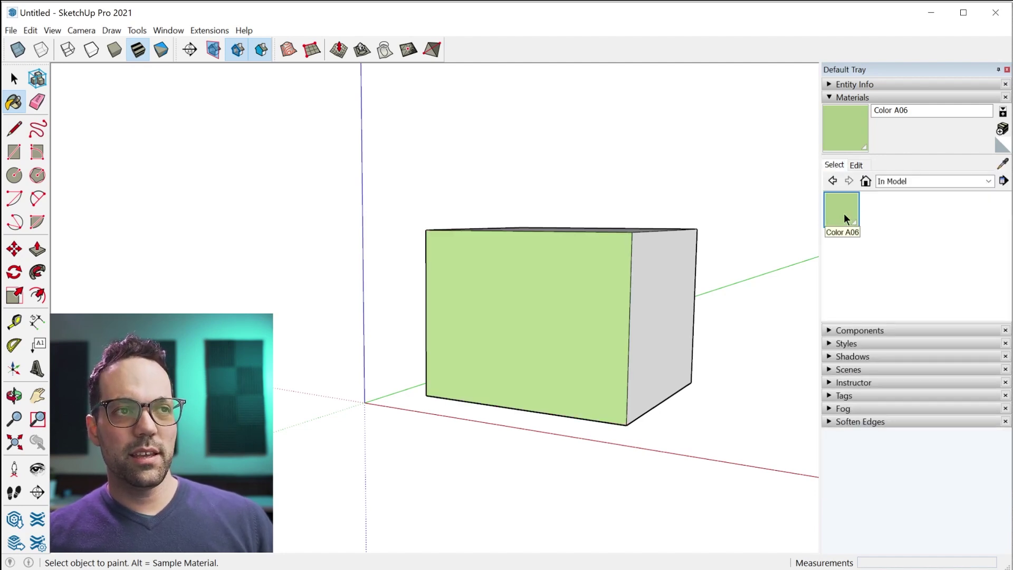
click(981, 181)
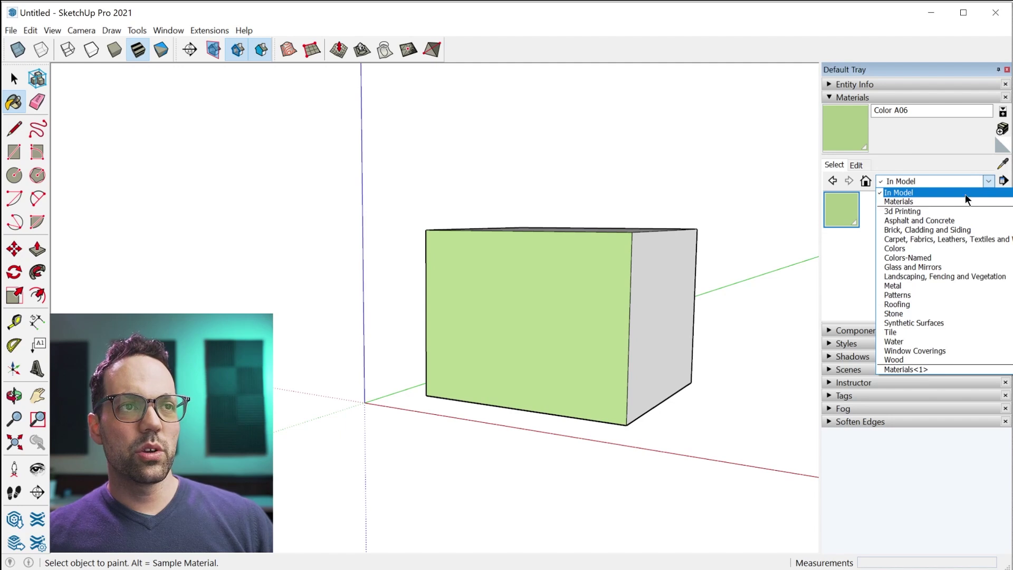
click(948, 249)
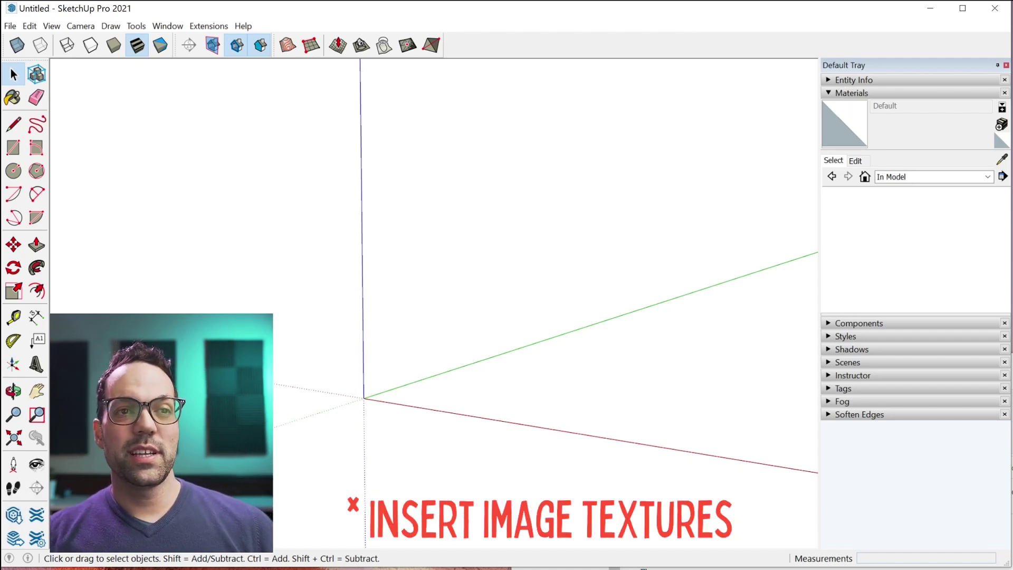
- Insert the brick JPG image from the Downloads folder into the empty model at the origin
key(alt+Tab)
click(726, 534)
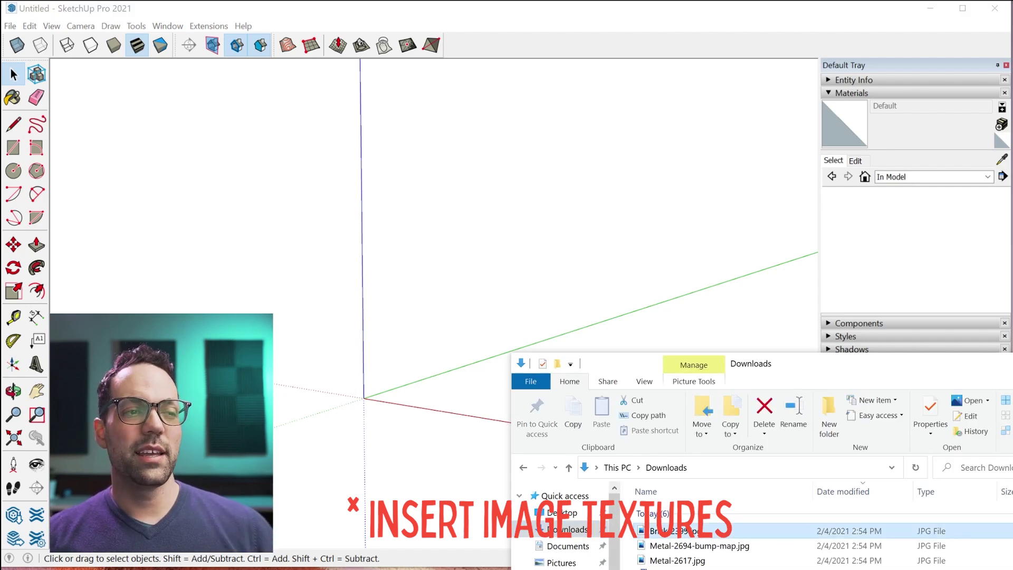
mouse_move(687, 534)
mouse_down()
mouse_move(565, 317)
mouse_move(412, 362)
mouse_move(380, 397)
mouse_move(368, 397)
mouse_up()
mouse_move(375, 356)
middle_down()
mouse_move(343, 352)
mouse_move(384, 425)
middle_up()
scroll(379, 427, down, 5)
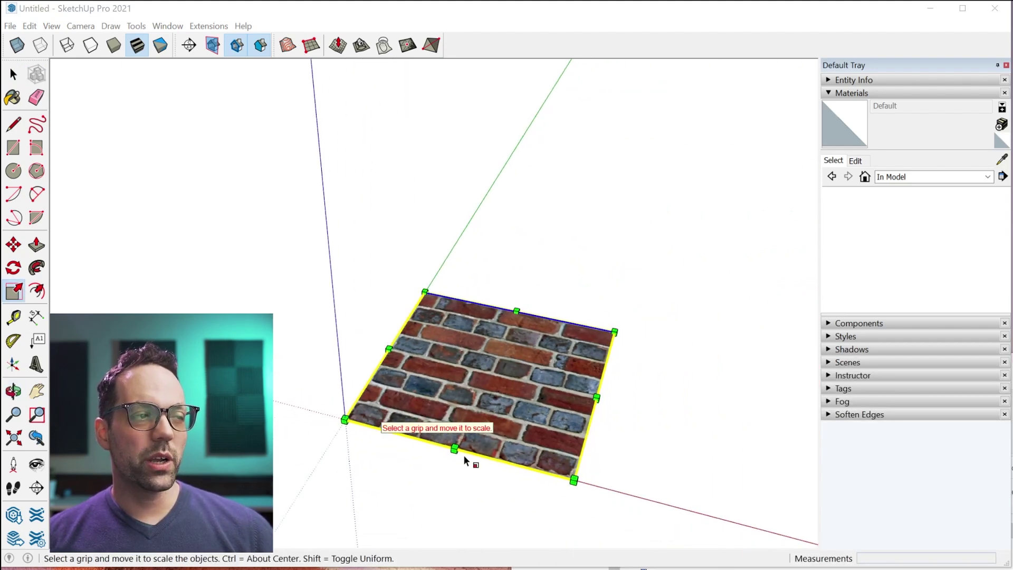
middle_drag(464, 459, 606, 463)
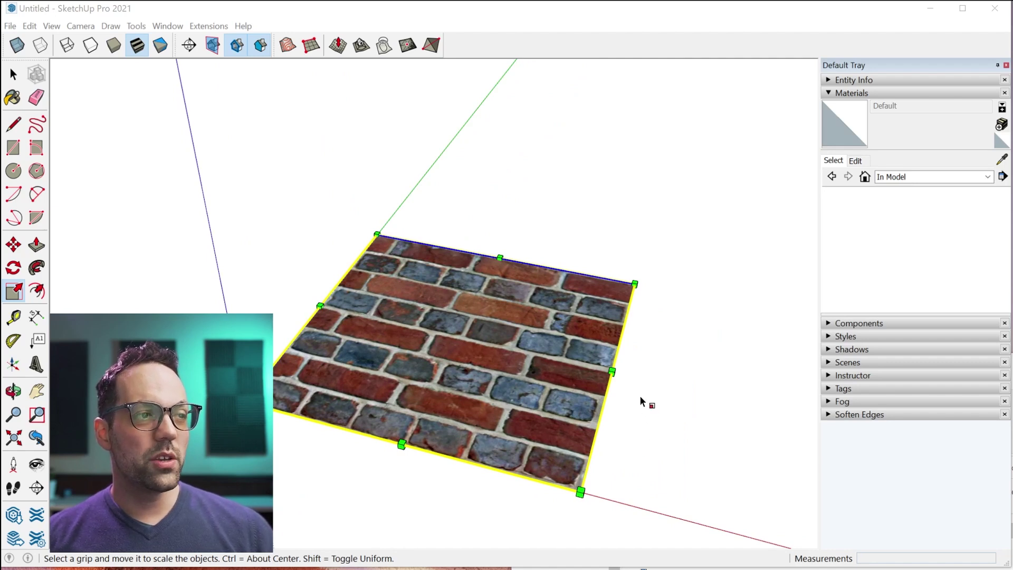
- Use the inserted brick image as a material
key(space)
right_click(461, 322)
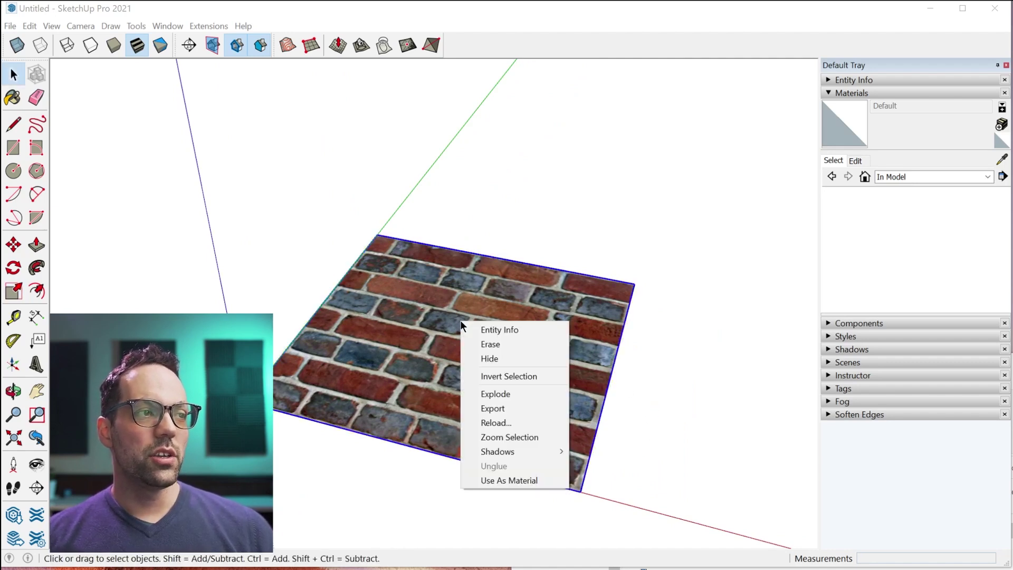
click(511, 480)
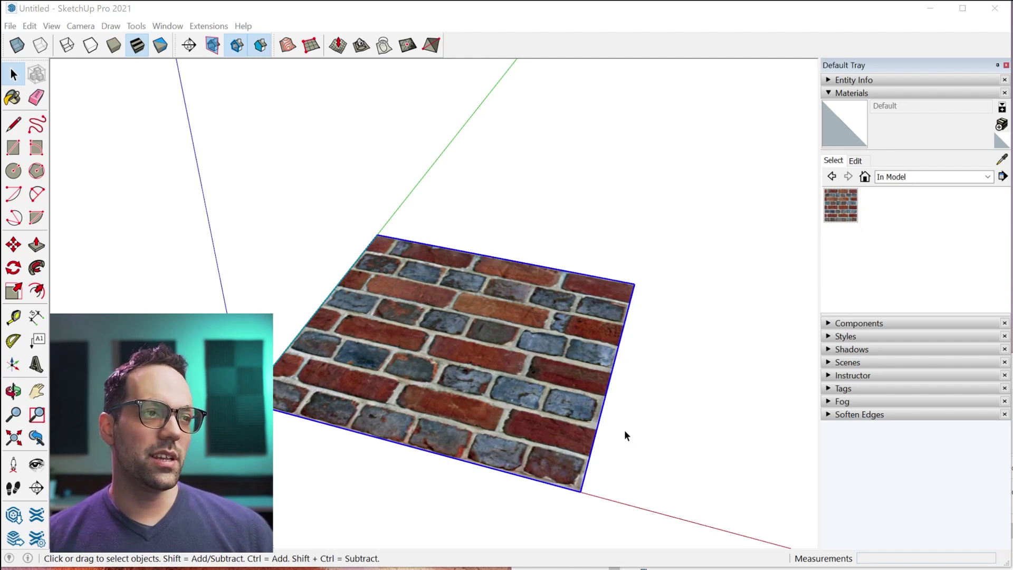
- Explode the brick image into a textured face, then deselect it
right_click(522, 335)
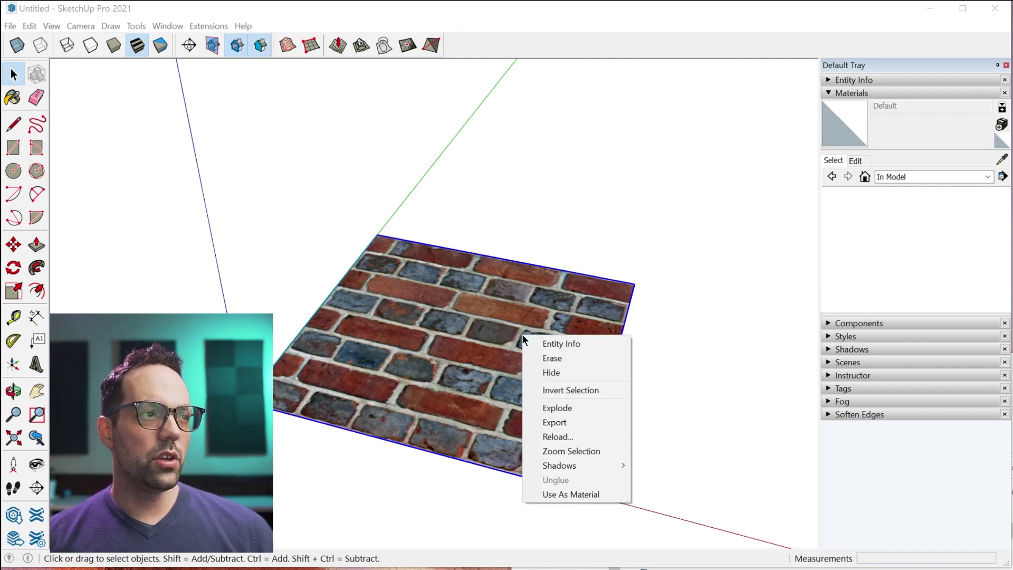
click(586, 409)
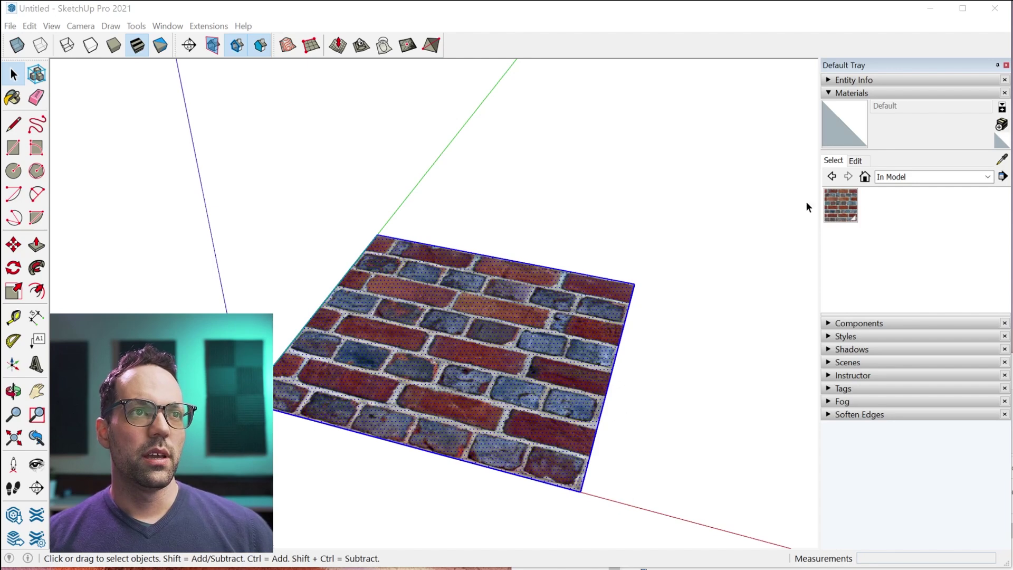
click(639, 353)
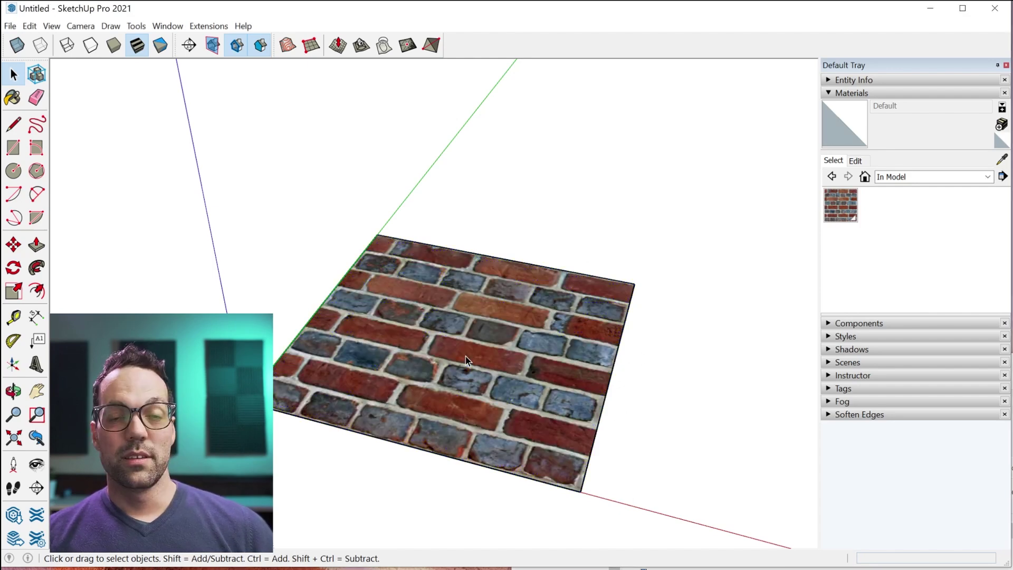
click(7, 26)
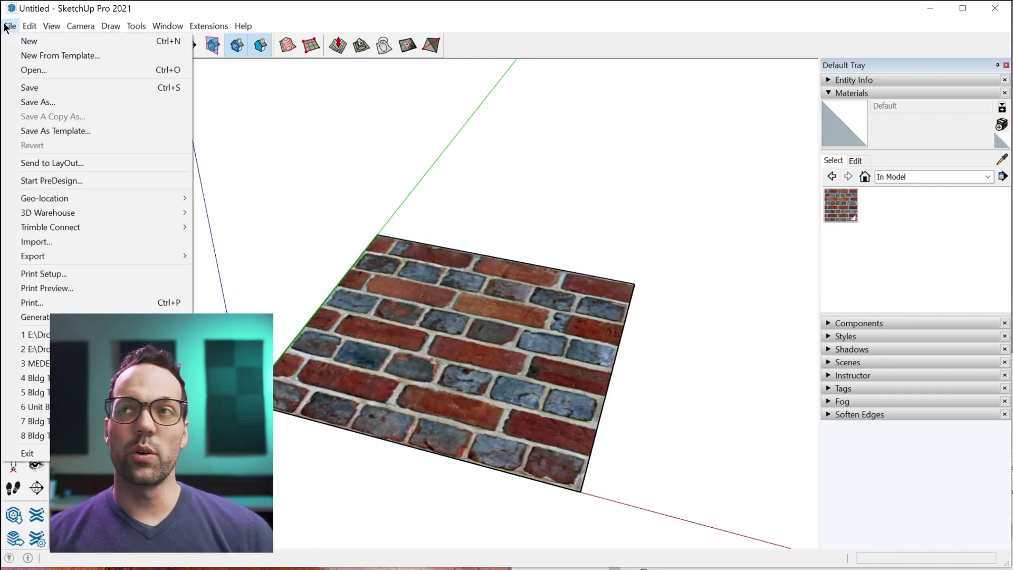
click(55, 241)
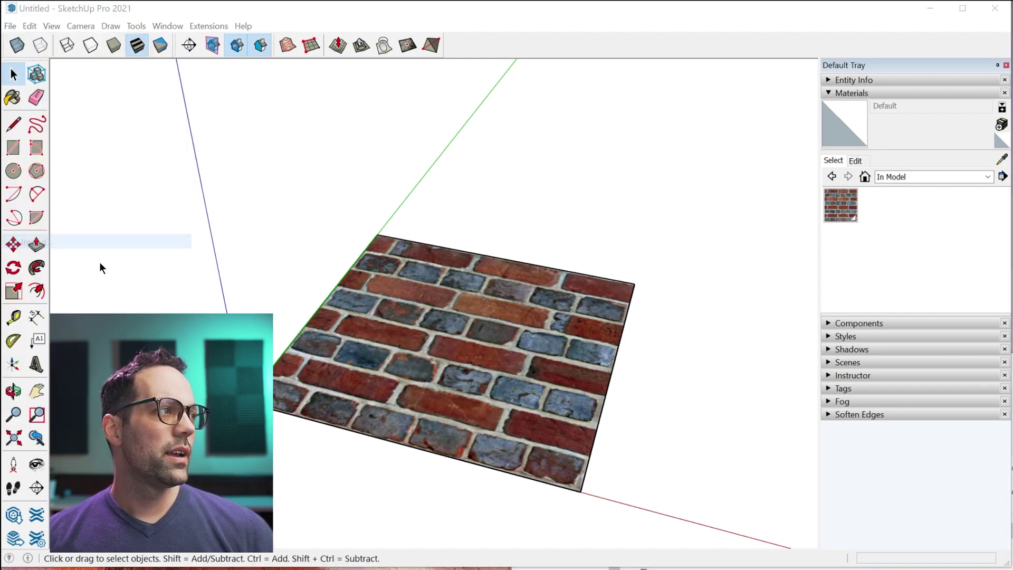
click(557, 224)
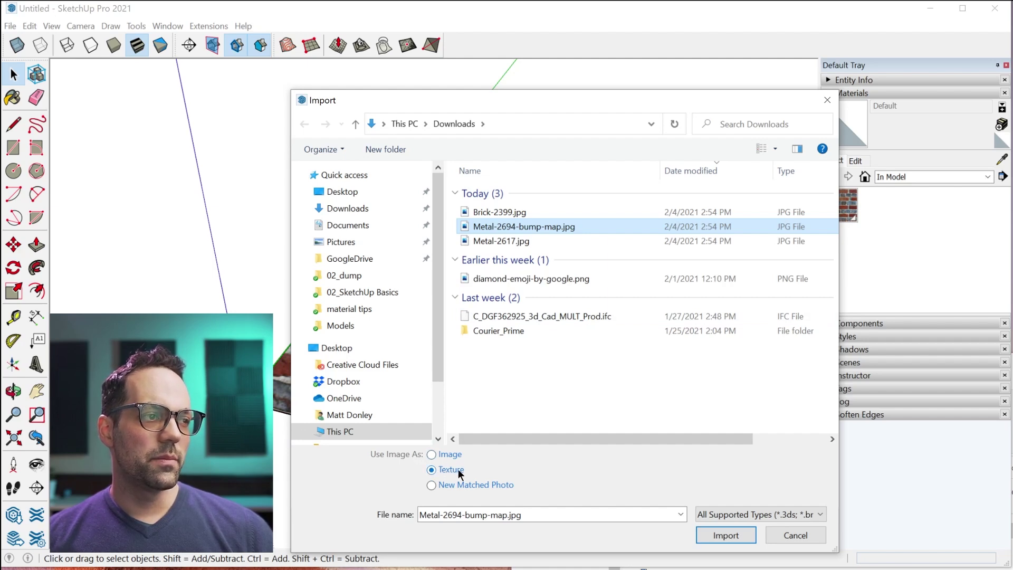
click(731, 534)
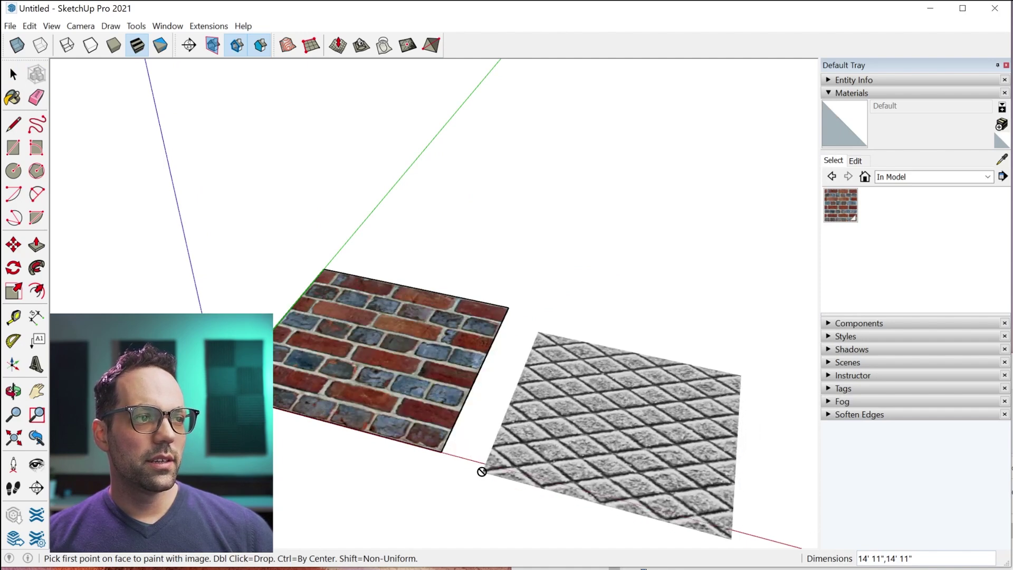
shift+middle_drag(276, 441, 425, 437)
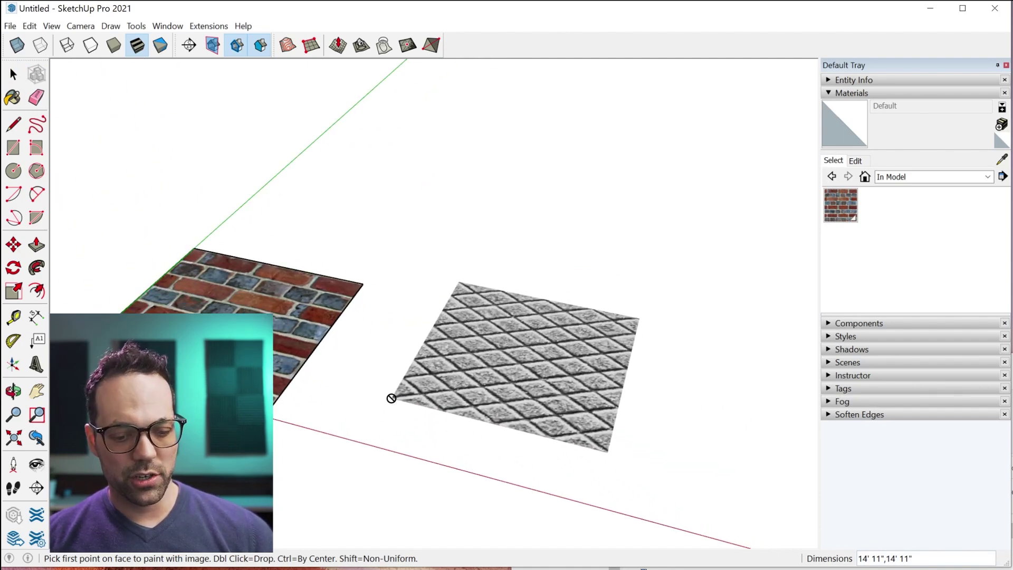
- Draw a rectangle of about 22' 6 1/2" by 20' 8 7/8" beside the brick face, near the red axis
key(r)
click(355, 437)
click(730, 325)
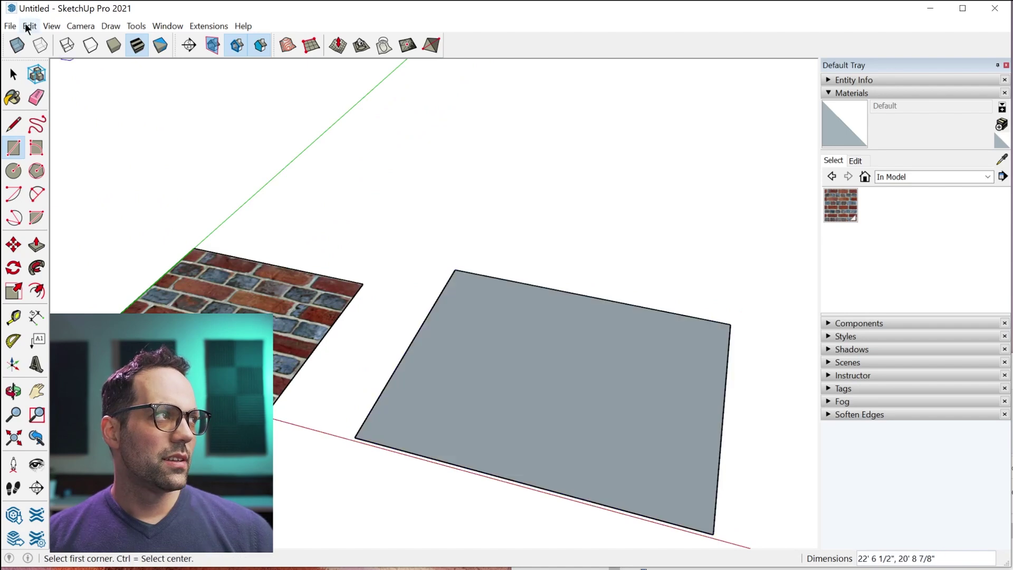
- Import Metal-2694-bump-map.jpg as a texture and stretch it over the new rectangle from one corner to the opposite one
click(10, 26)
click(82, 245)
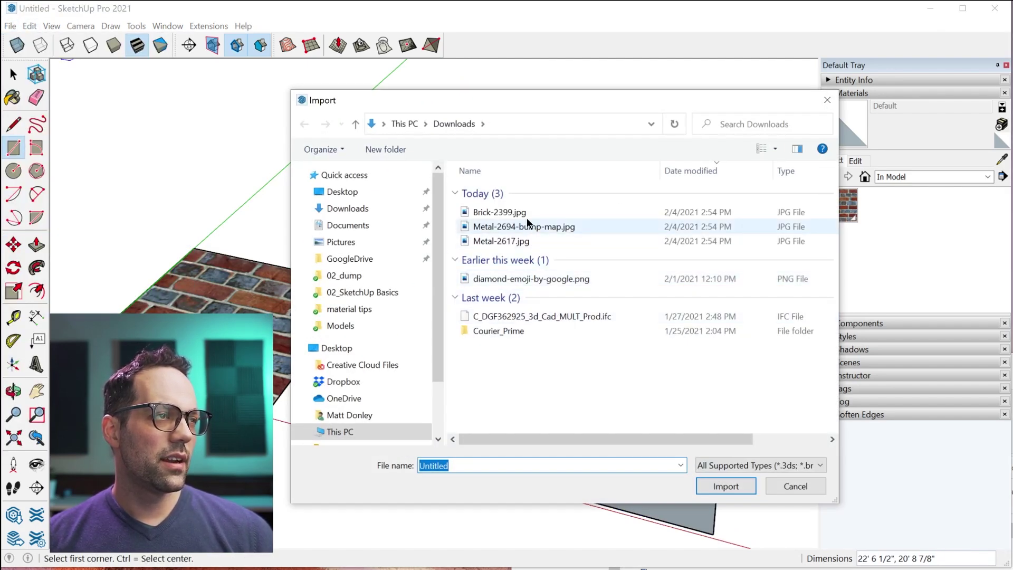
click(527, 225)
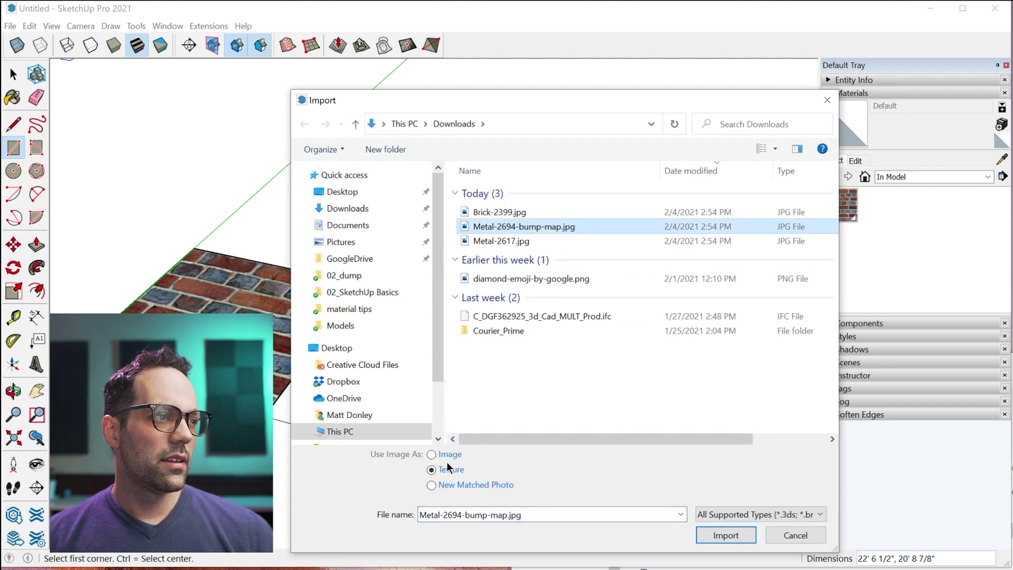
click(752, 535)
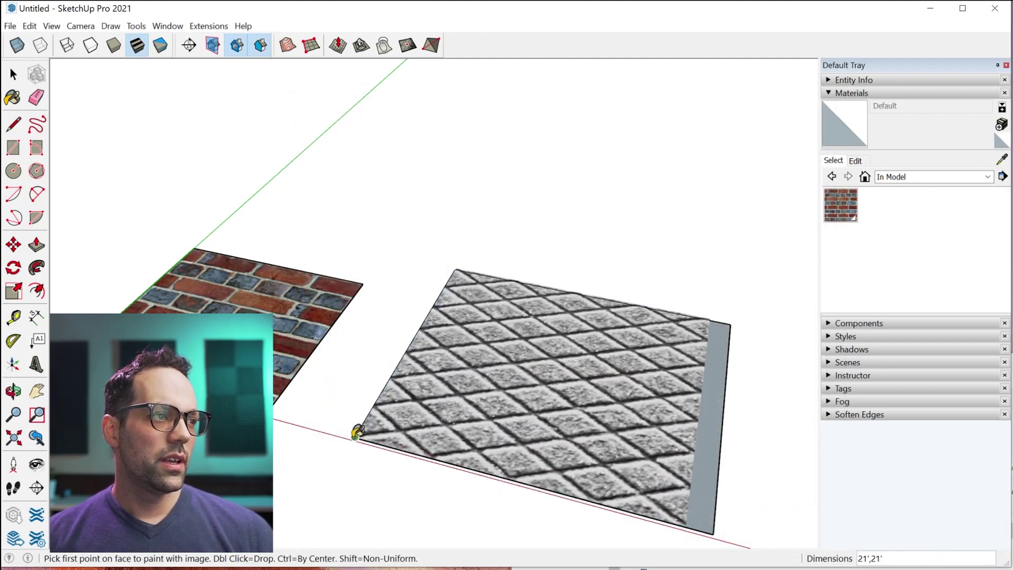
click(356, 436)
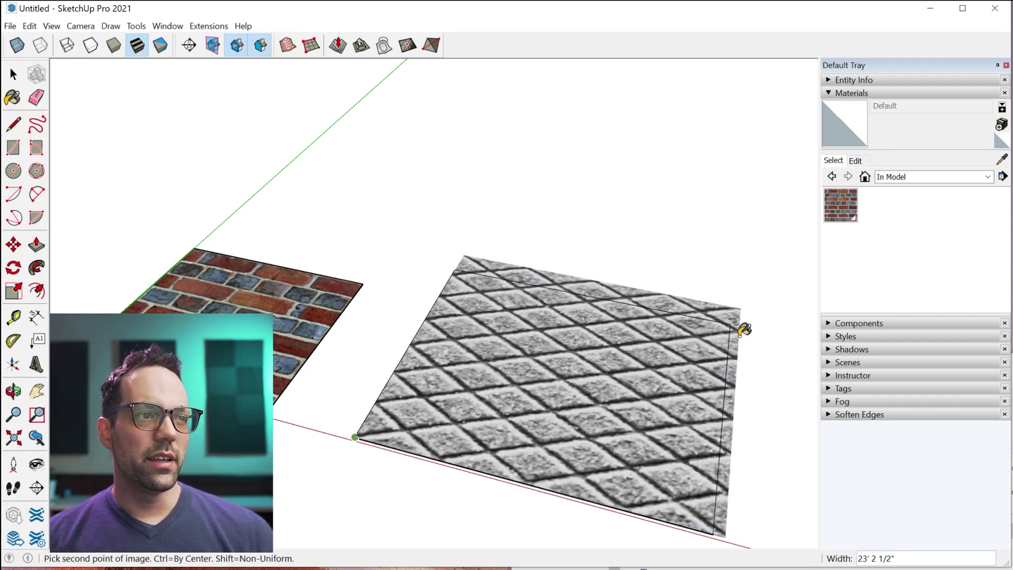
click(730, 323)
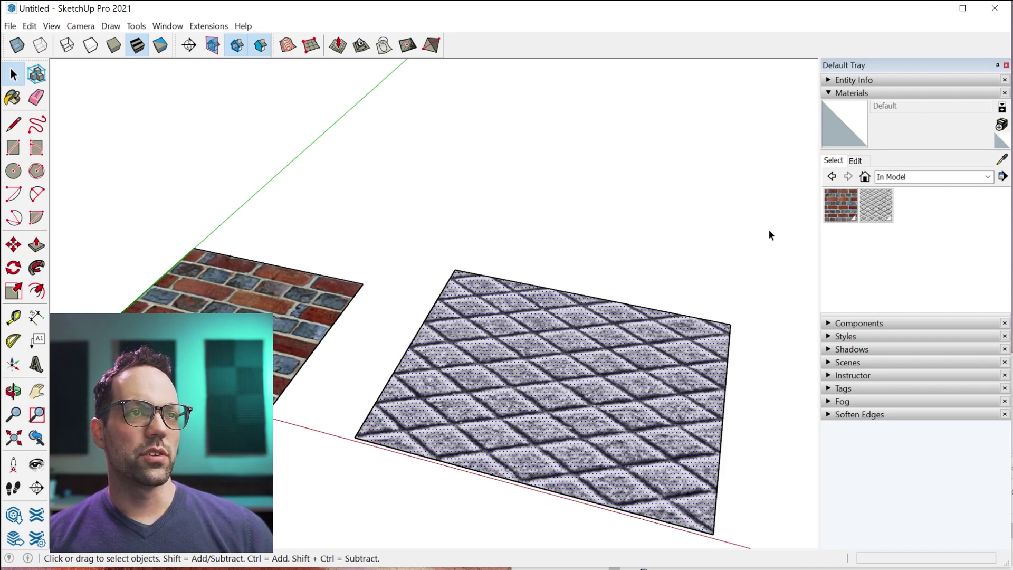
- Start creating a new material and choose Metal-2617.jpg from Downloads as its texture image
scroll(348, 325, down, 5)
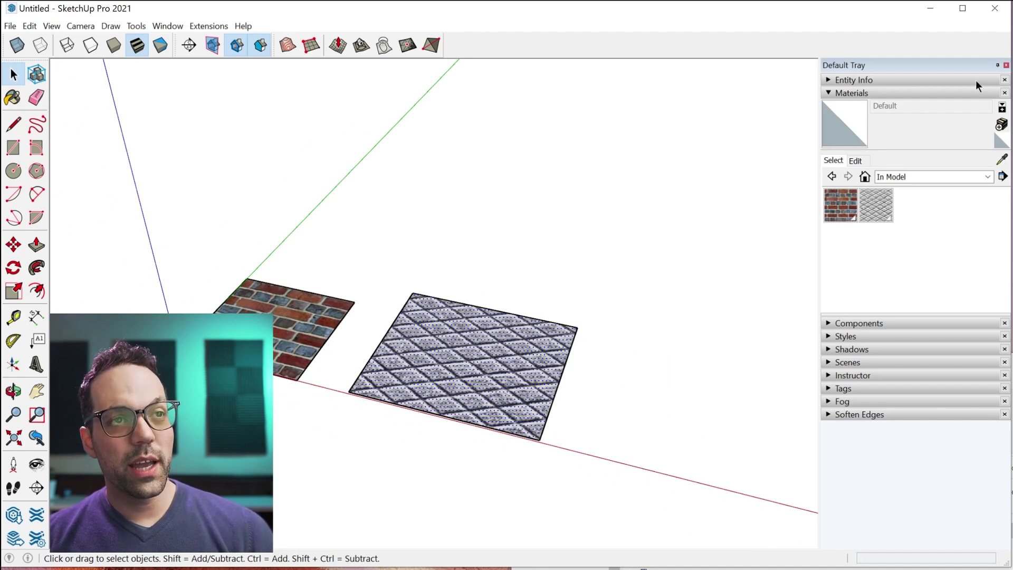
click(1001, 125)
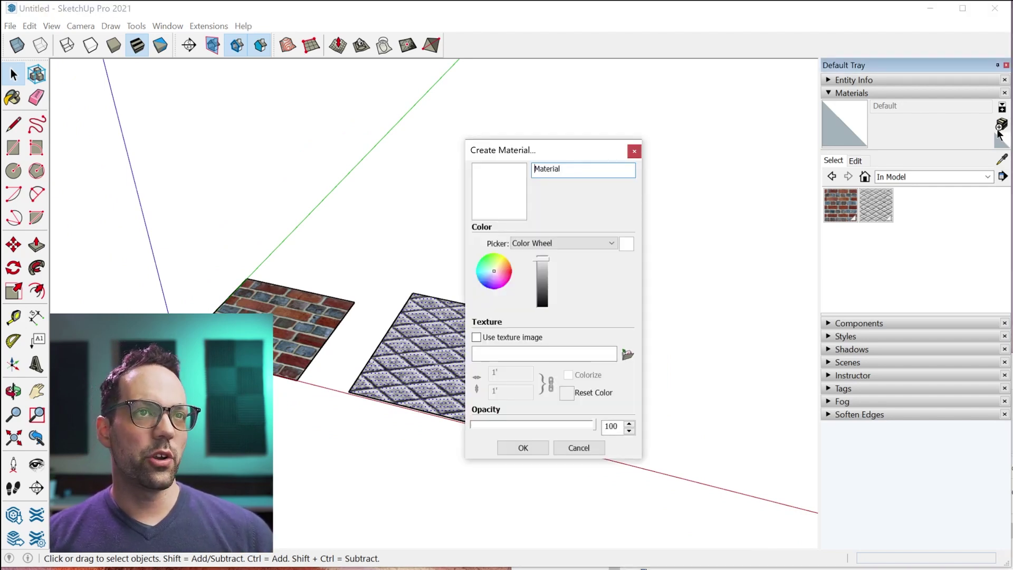
click(627, 354)
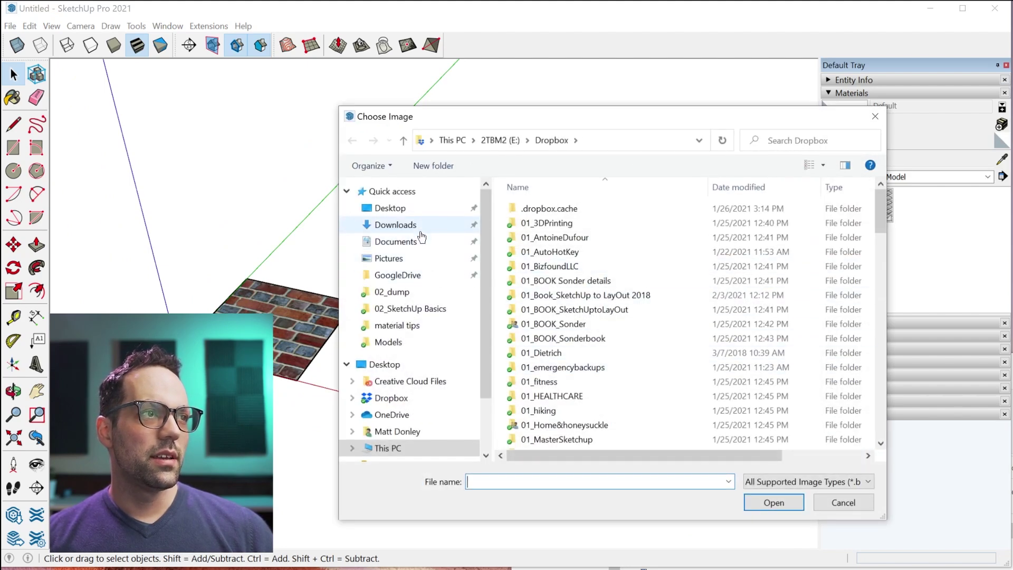
click(395, 224)
click(562, 259)
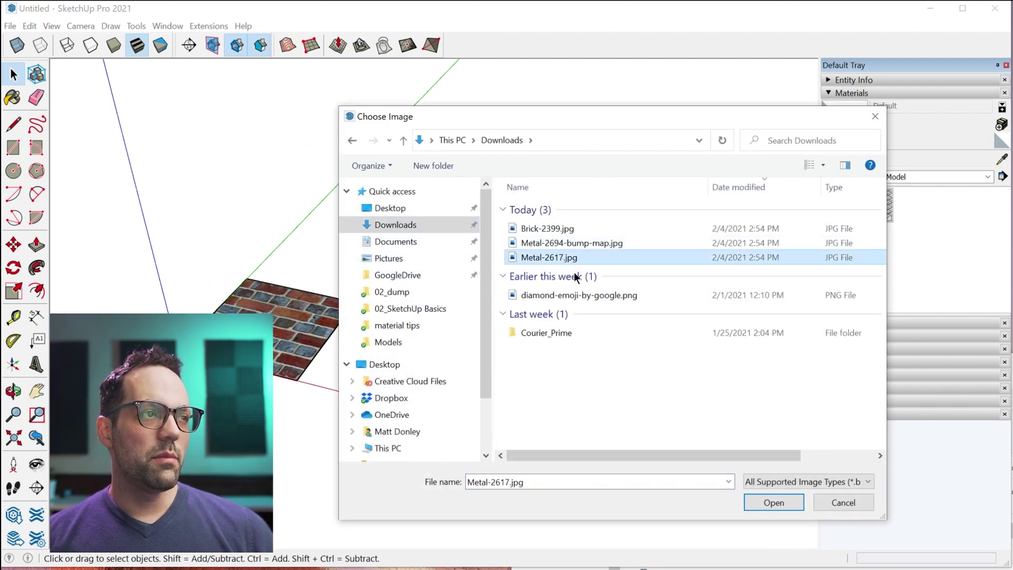
click(772, 501)
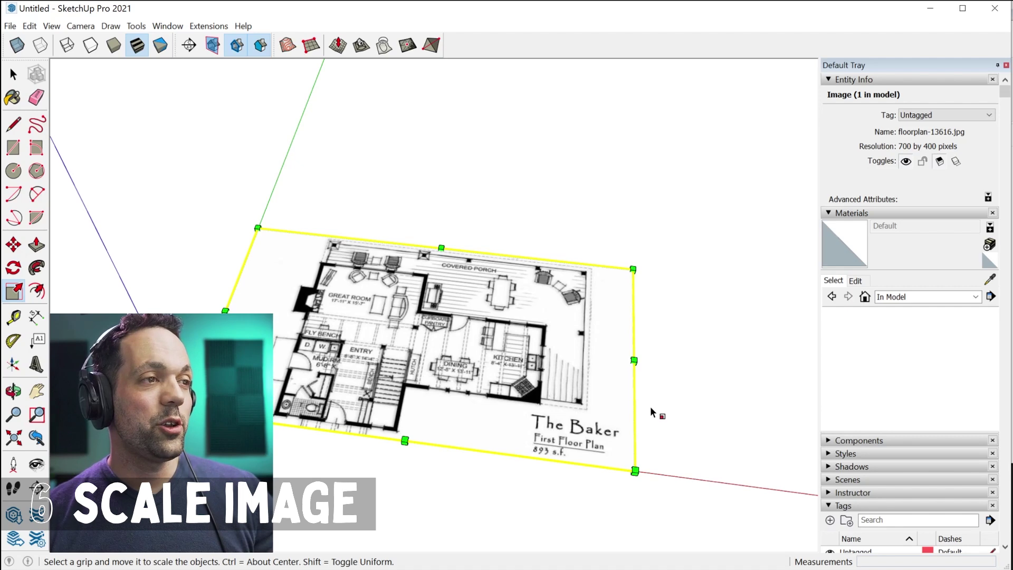
- Measure across the kitchen on the floor plan image with Tape Measure and resize the model so that distance is 8'4"
scroll(478, 398, up, 3)
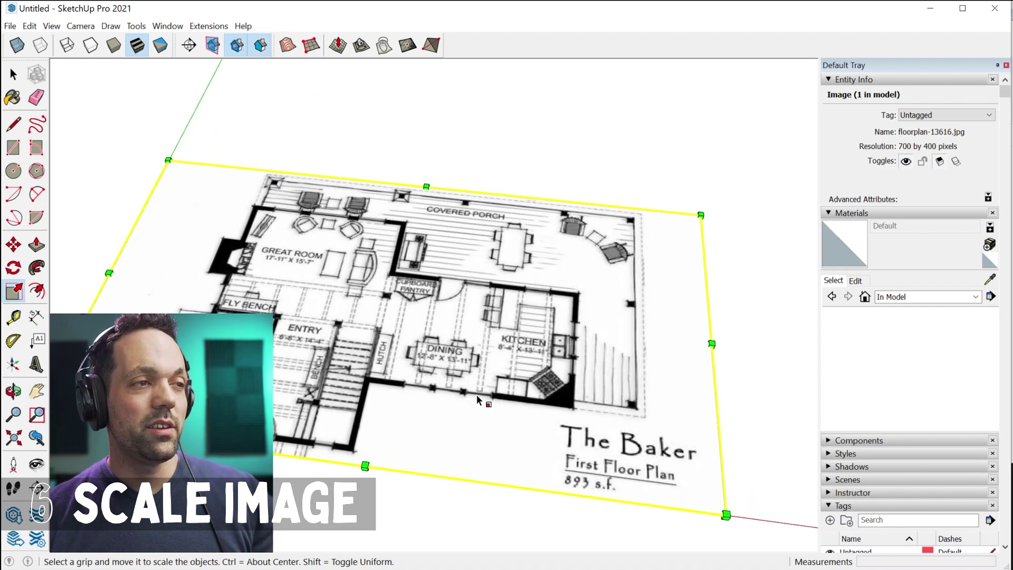
key(t)
scroll(512, 433, up, 4)
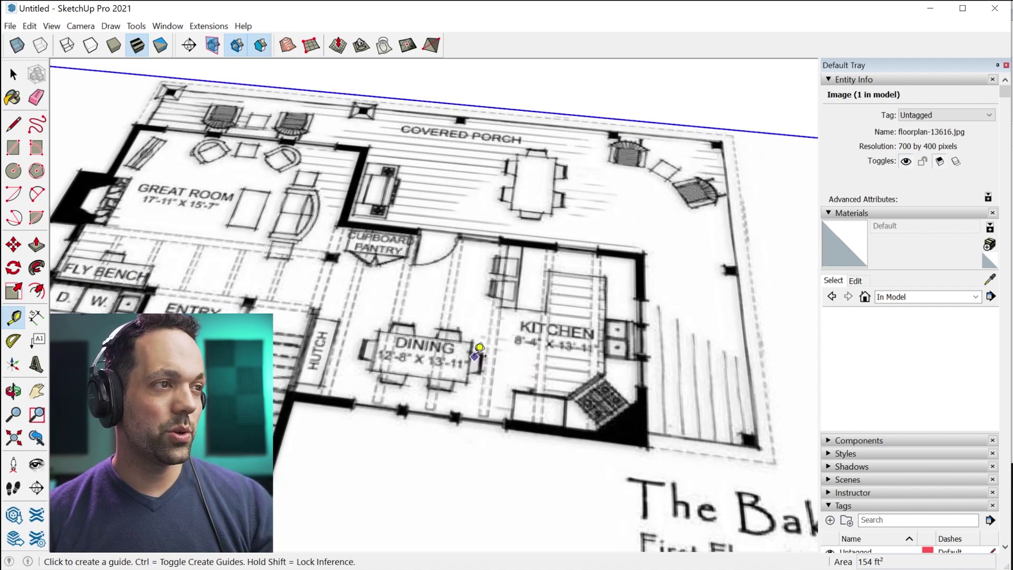
click(515, 438)
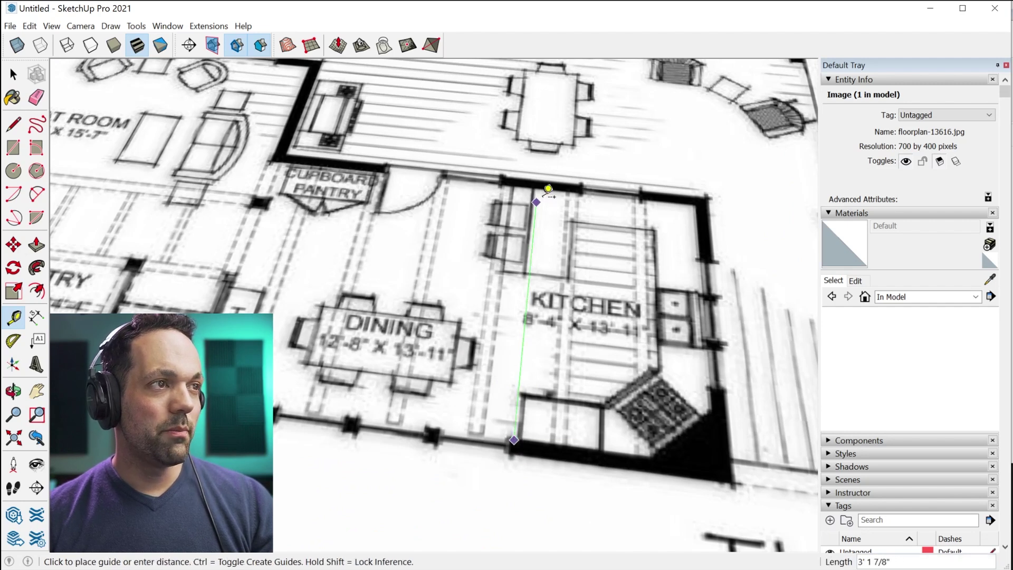
click(549, 181)
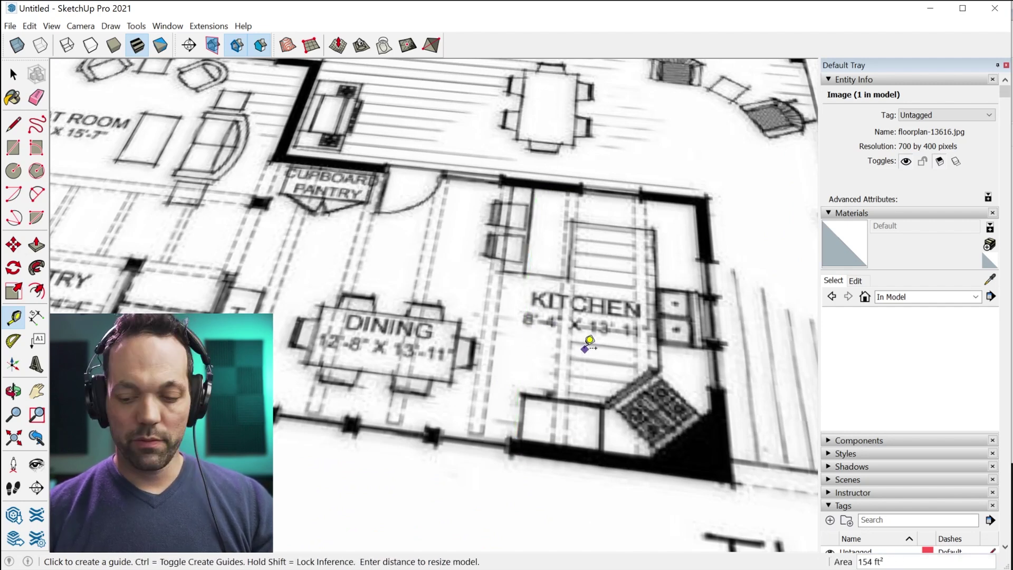
text(8'4)
key(Return)
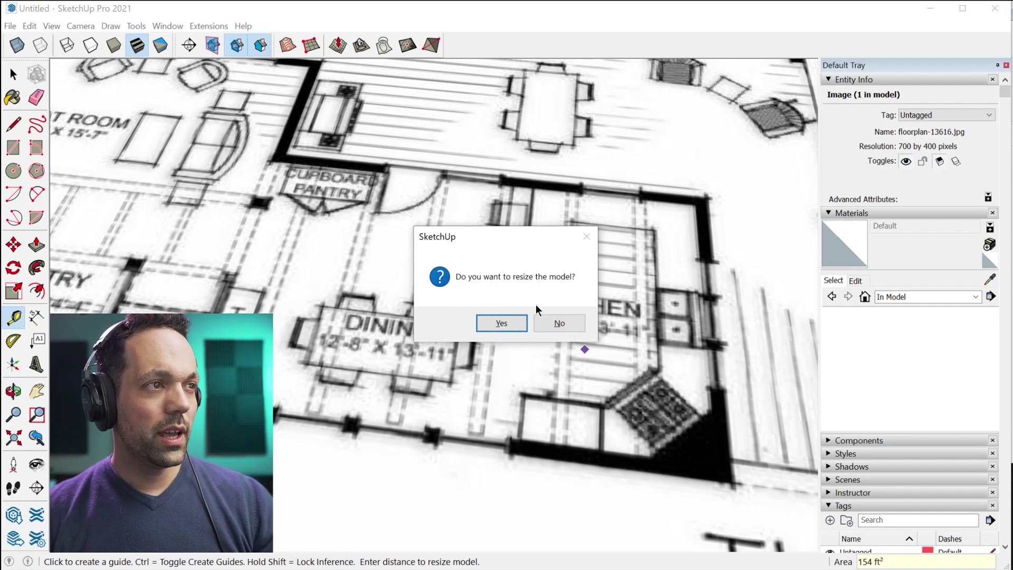
click(501, 323)
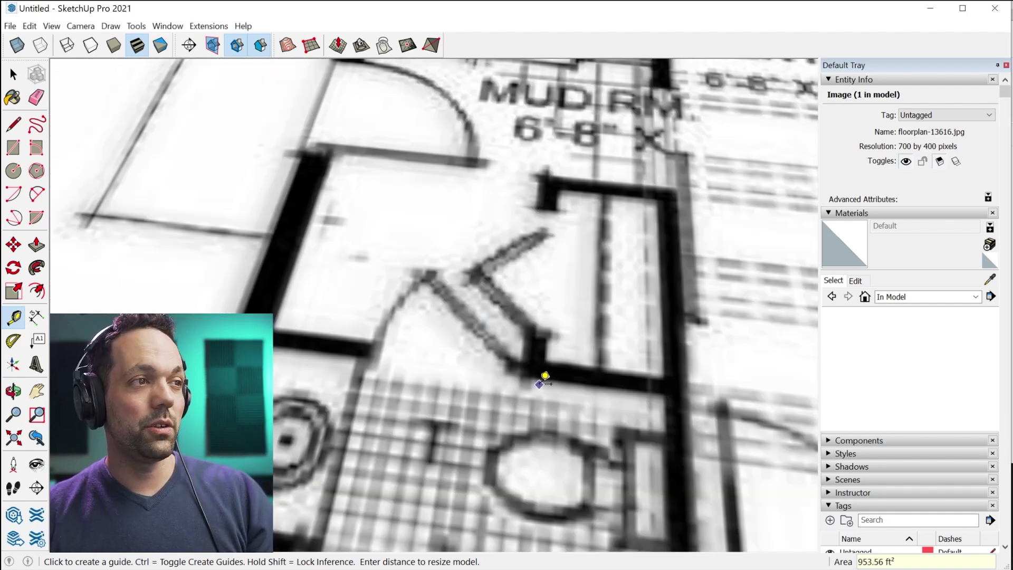
- Draw a rectangle behind the floor plan image and push/pull it up into a box
scroll(543, 377, down, 10)
scroll(282, 397, down, 3)
key(space)
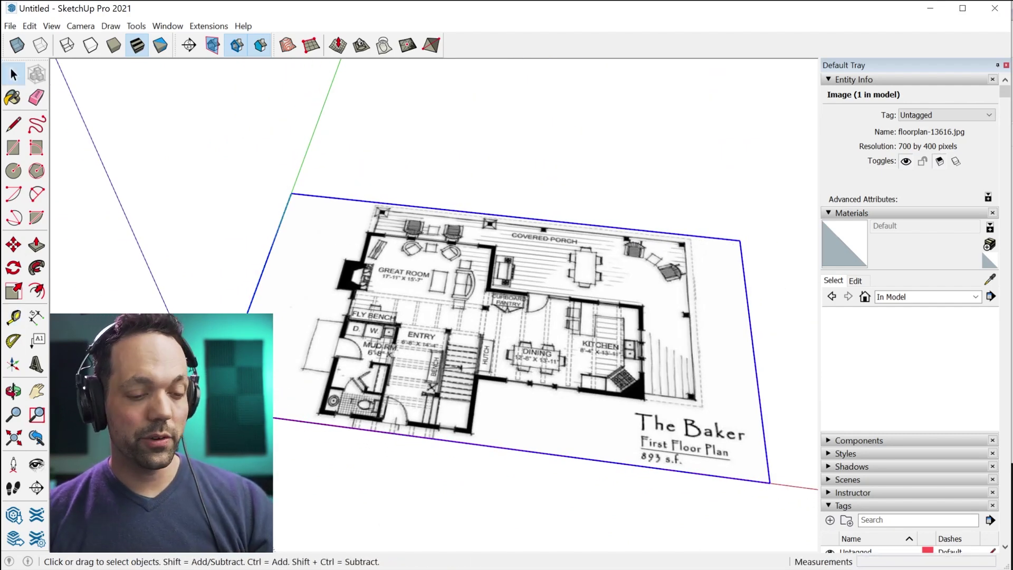
scroll(237, 401, down, 4)
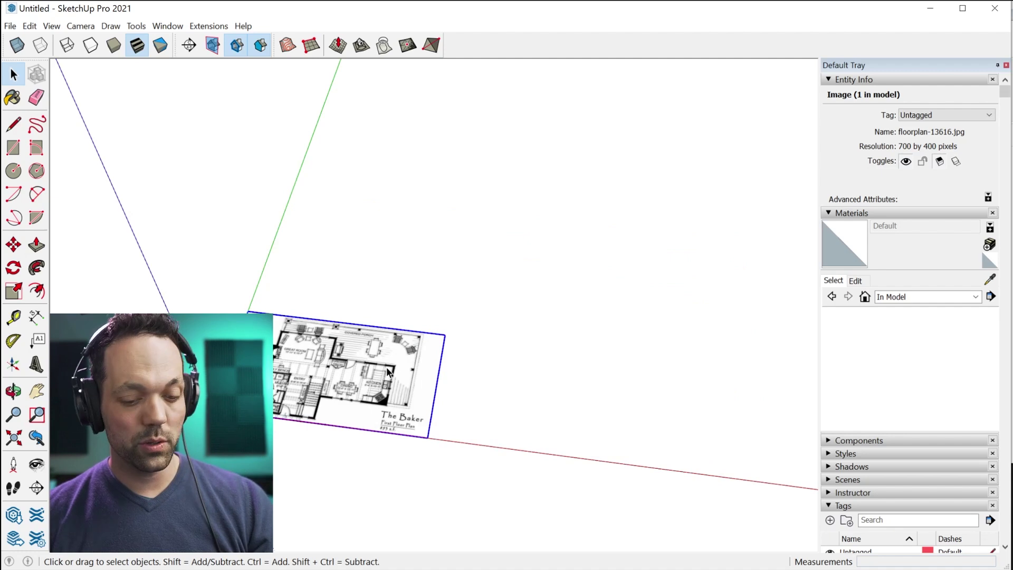
key(r)
click(274, 287)
click(451, 253)
key(p)
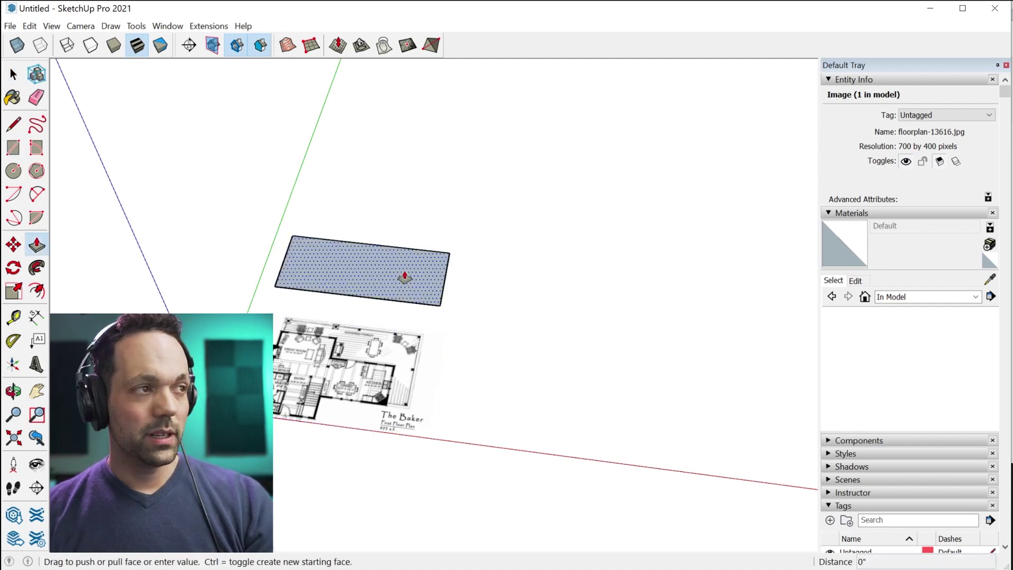
drag(405, 276, 409, 228)
key(space)
click(484, 296)
- Draw a second rectangle beside the first box and push/pull it up into another box
key(r)
click(486, 296)
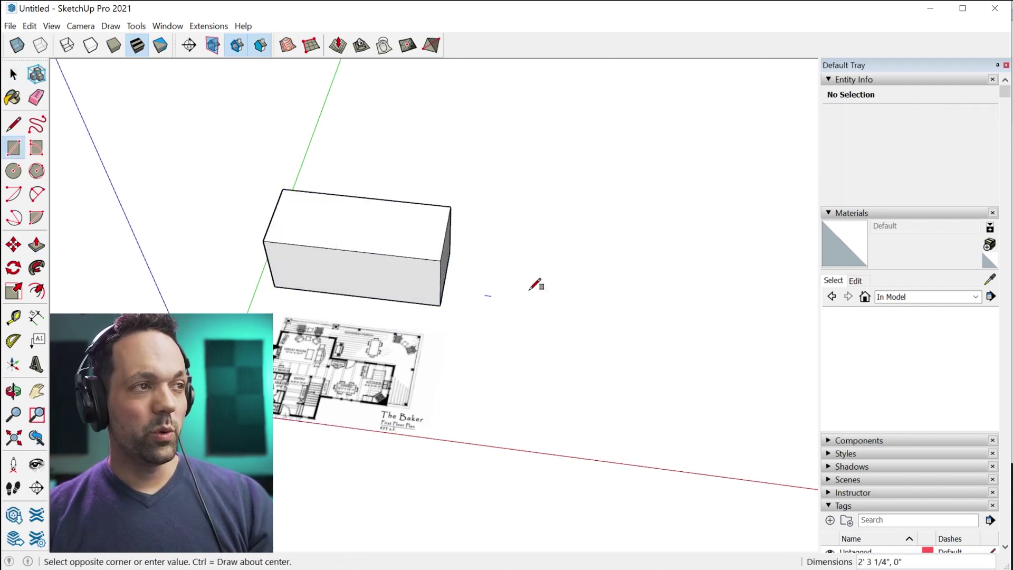
click(619, 245)
key(p)
drag(586, 264, 583, 242)
key(space)
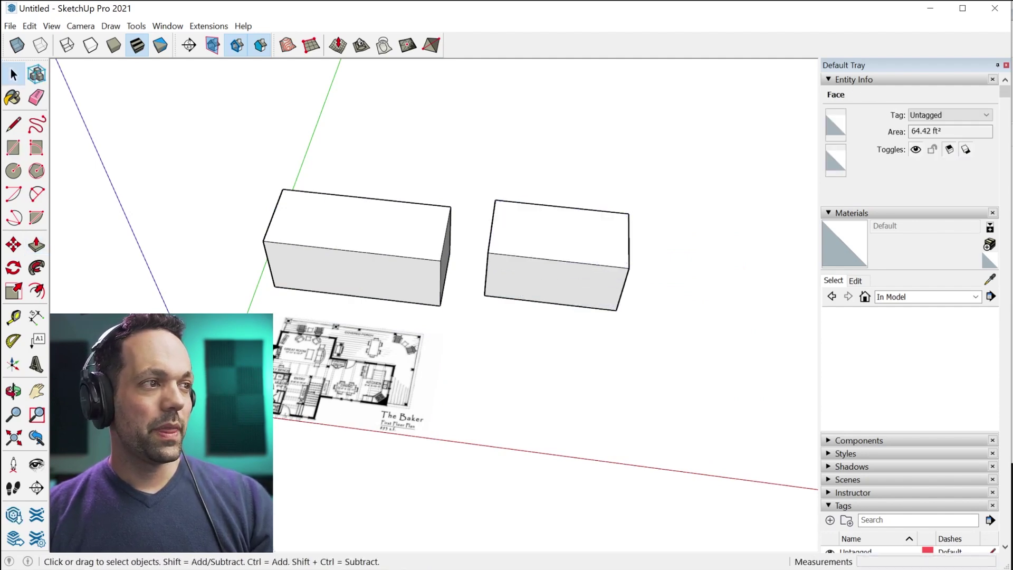
- Delete the floor plan image in front of the two boxes
scroll(421, 366, up, 4)
scroll(314, 387, down, 3)
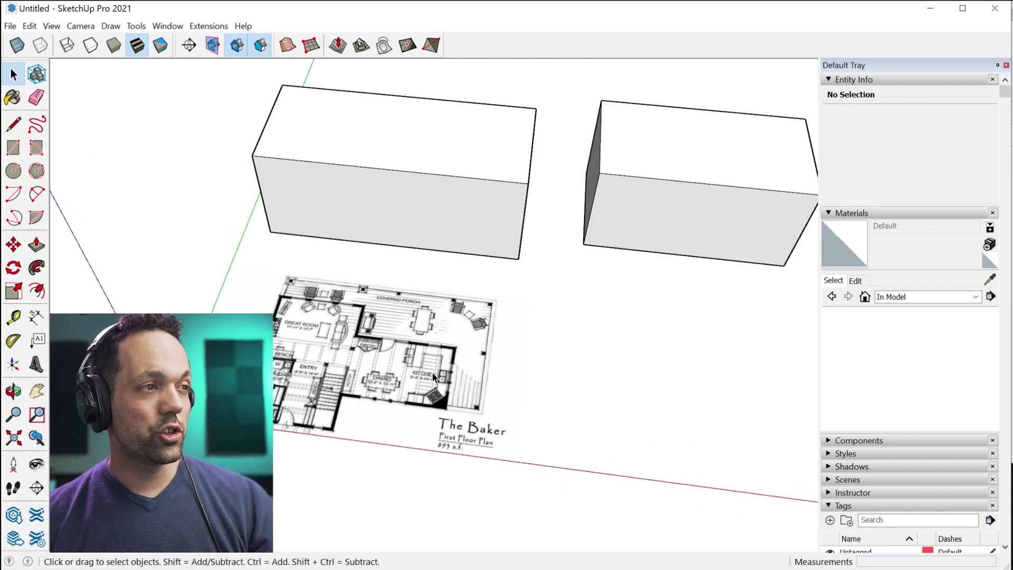
click(447, 390)
middle_drag(447, 390, 296, 333)
scroll(314, 339, up, 1)
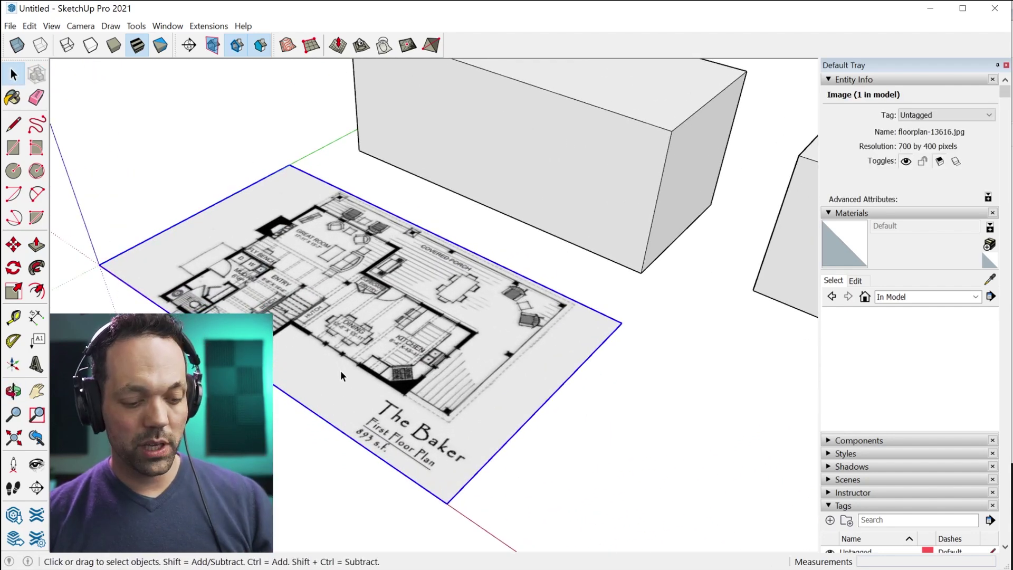
key(Delete)
right_click(397, 306)
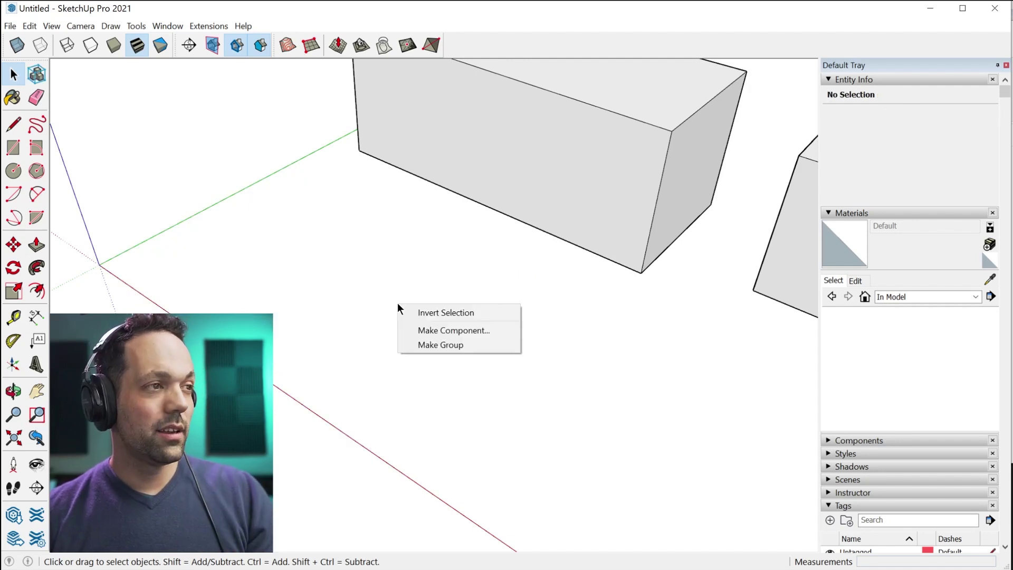
- Create a new group in the empty area in front of the boxes and paste the floor plan image in place inside it
click(466, 344)
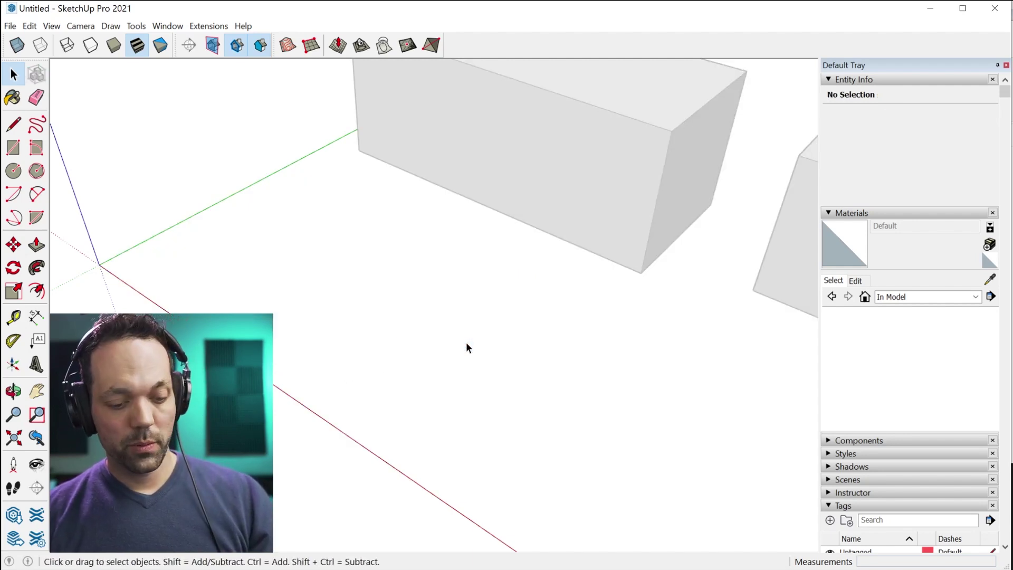
key(ctrl+shift+v)
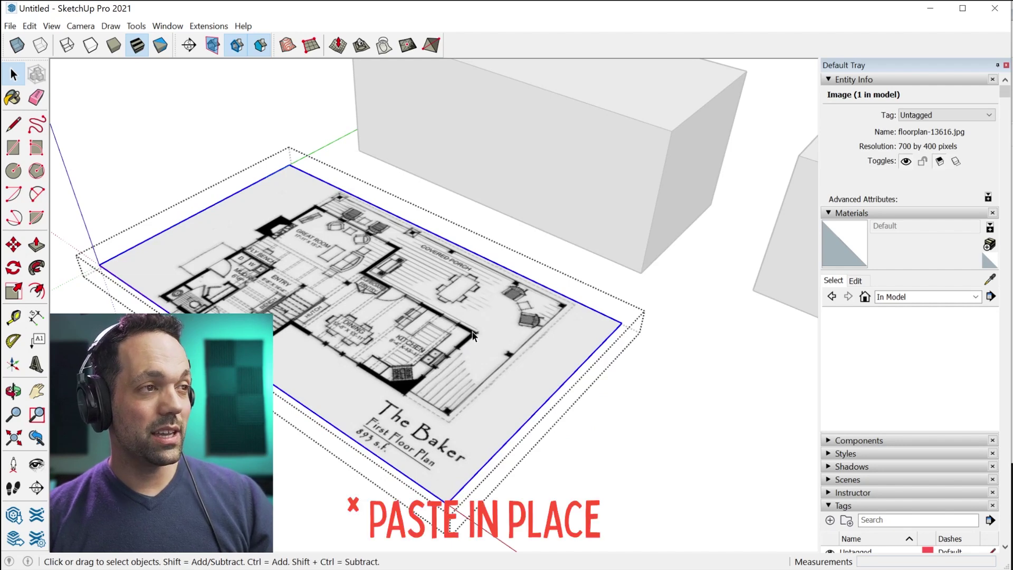
click(29, 26)
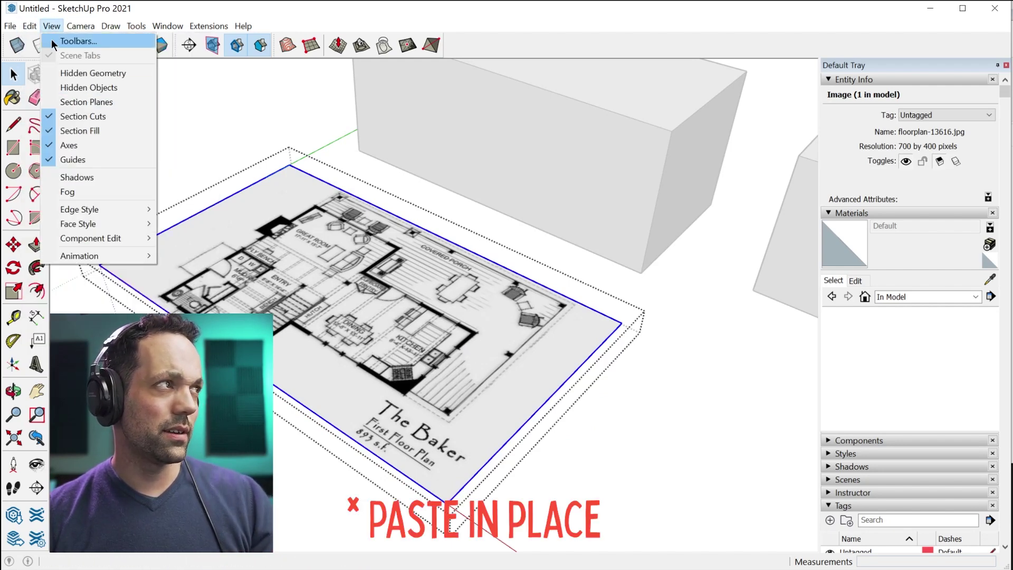
click(92, 13)
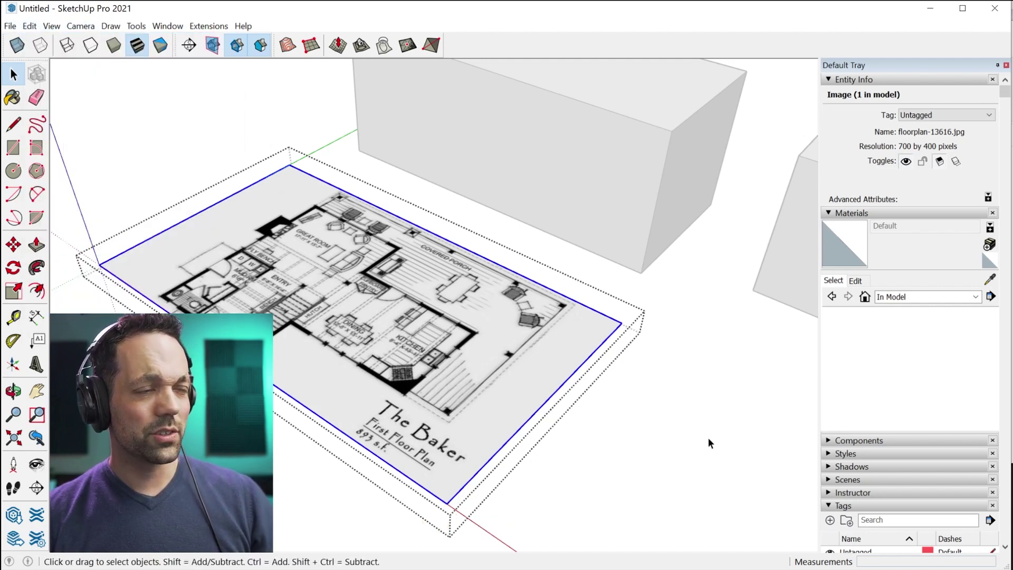
- Measure across the kitchen with Tape Measure, resize the active group so that distance is 8'4", and close the group
scroll(363, 348, up, 5)
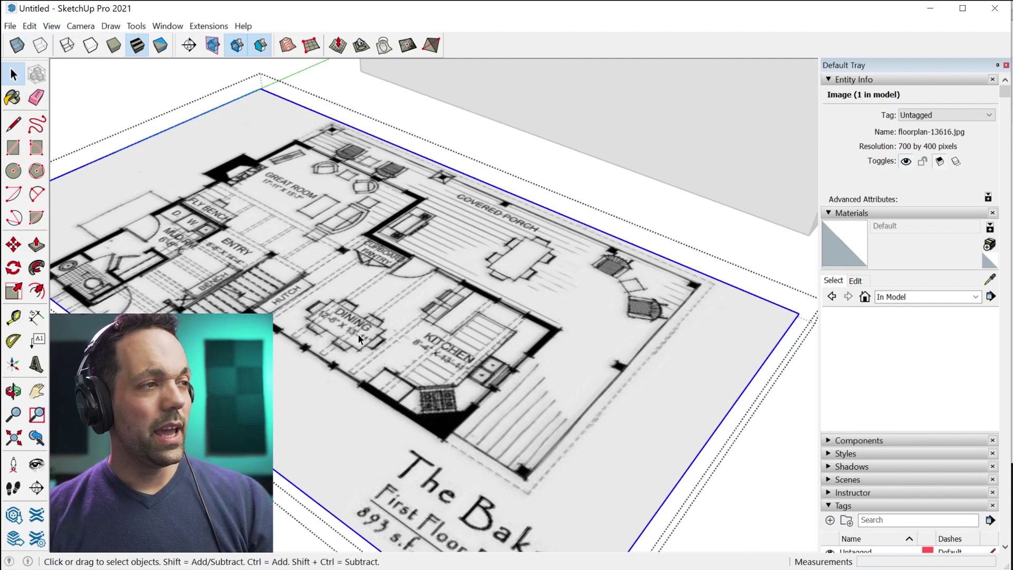
key(t)
click(369, 399)
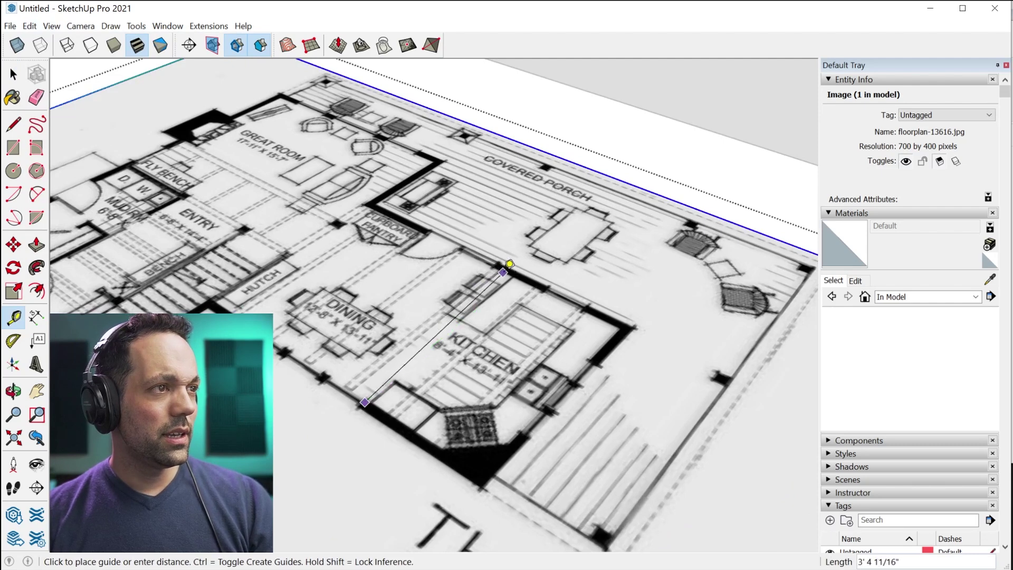
click(521, 272)
text(8)
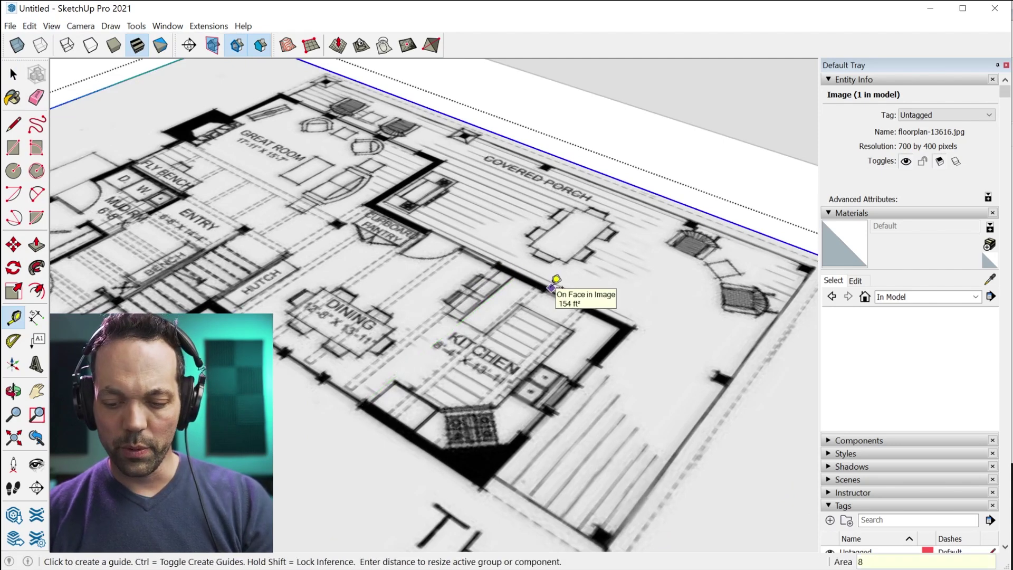
text('4")
key(Return)
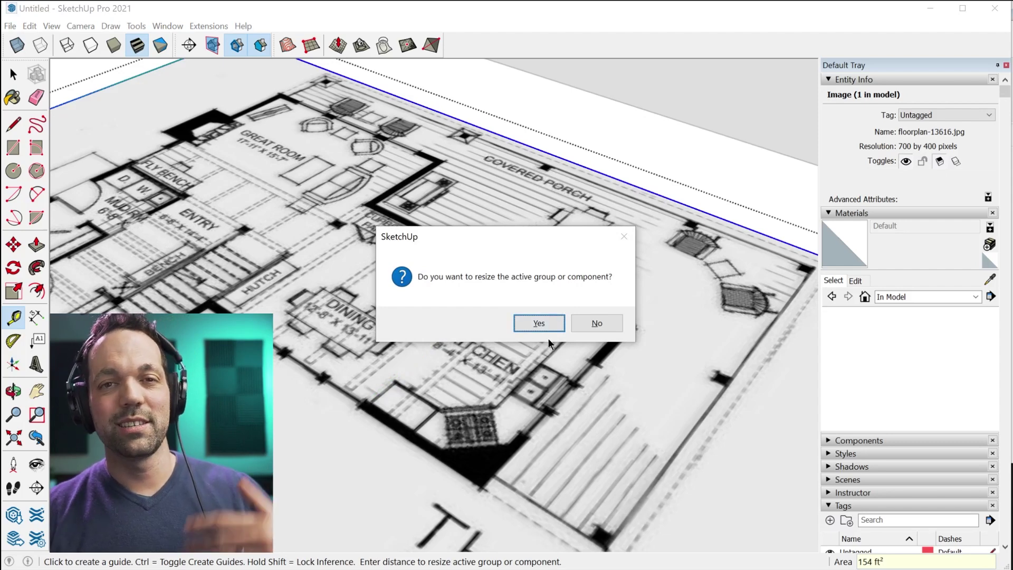
click(542, 324)
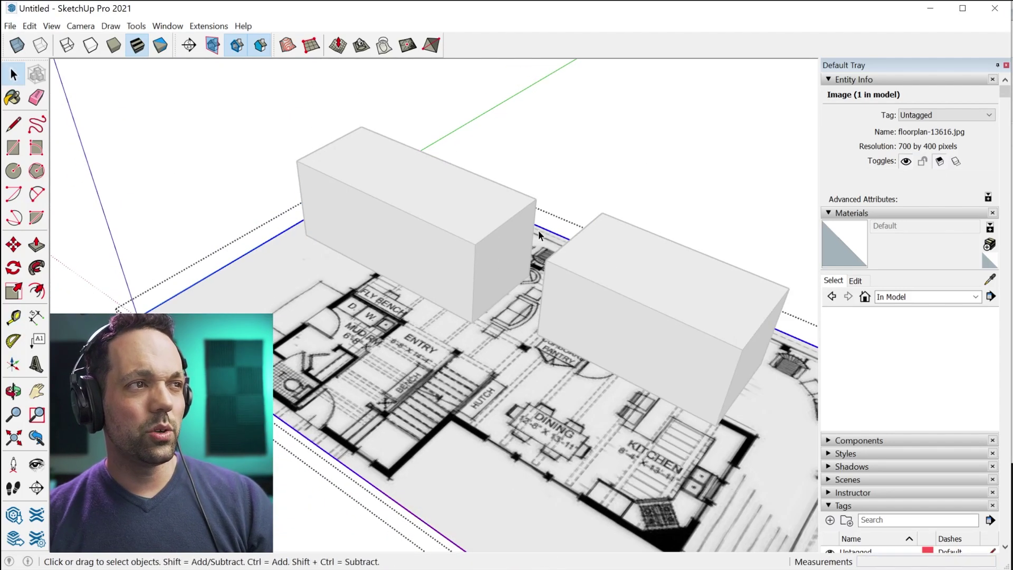
click(597, 179)
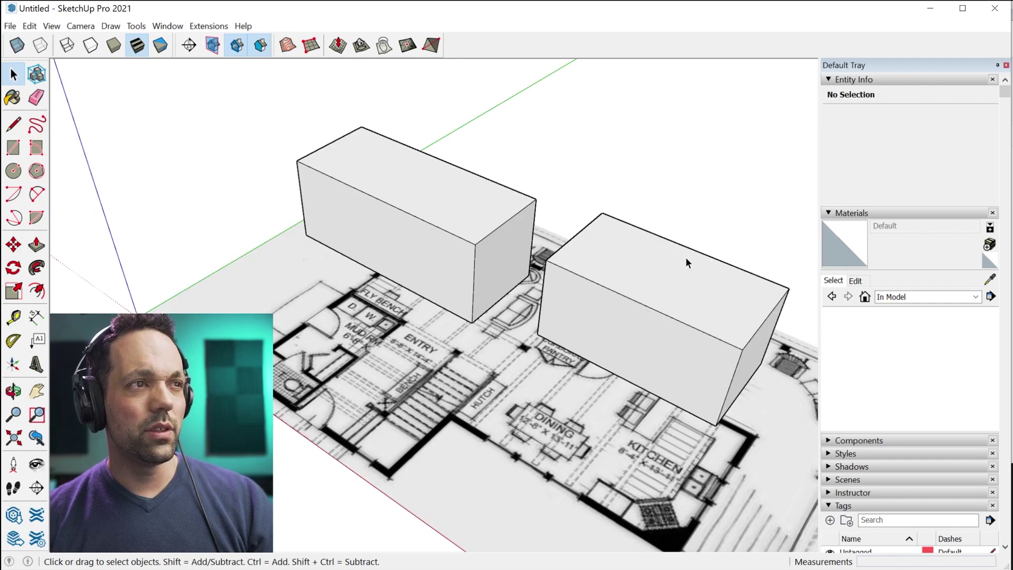
scroll(407, 212, down, 5)
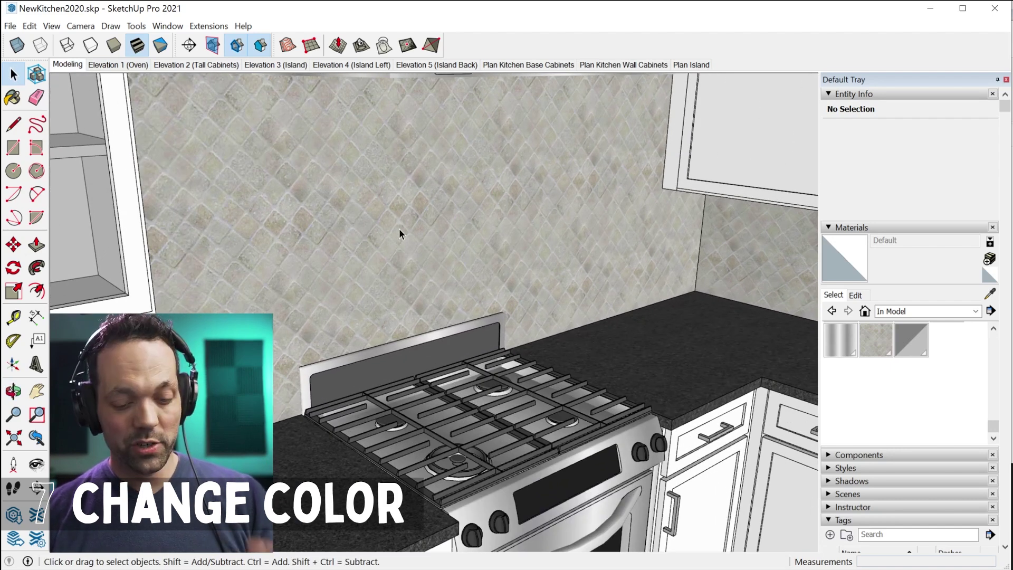
- Sample the Tile Travertine 2 inch material from the backsplash and shift its color toward yellow-green on the color wheel
key(b)
alt+click(391, 199)
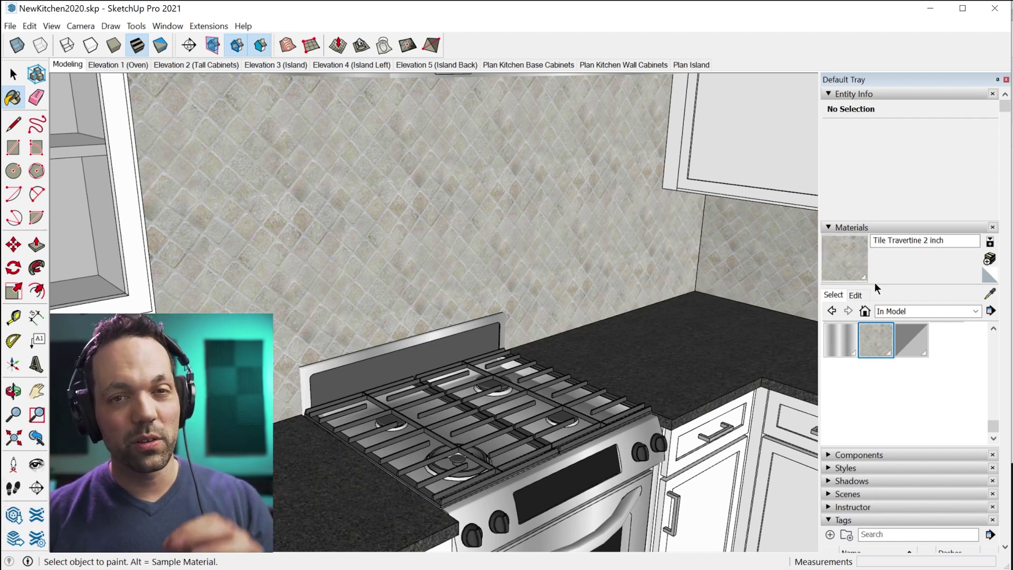
click(856, 295)
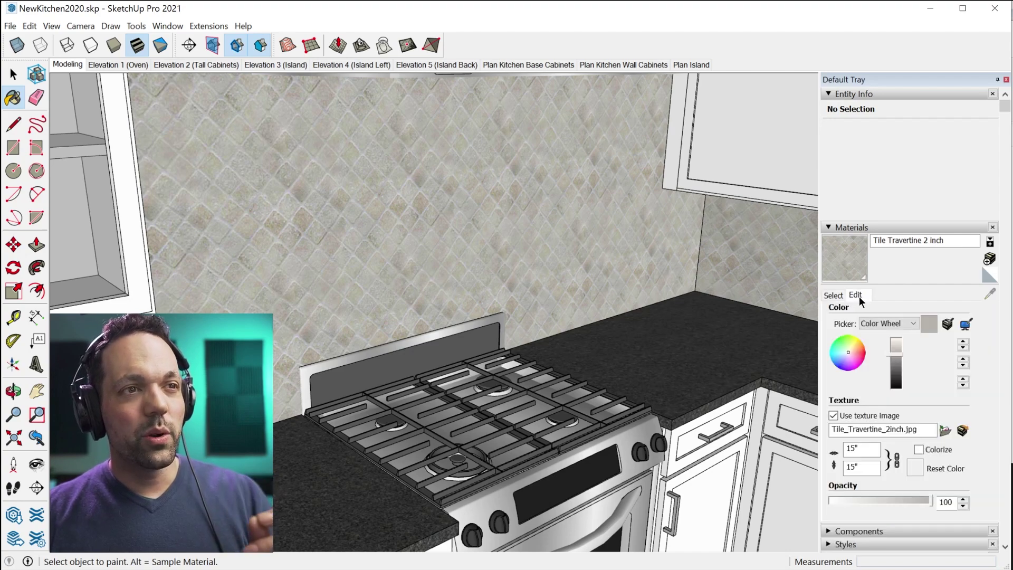
drag(850, 352, 850, 355)
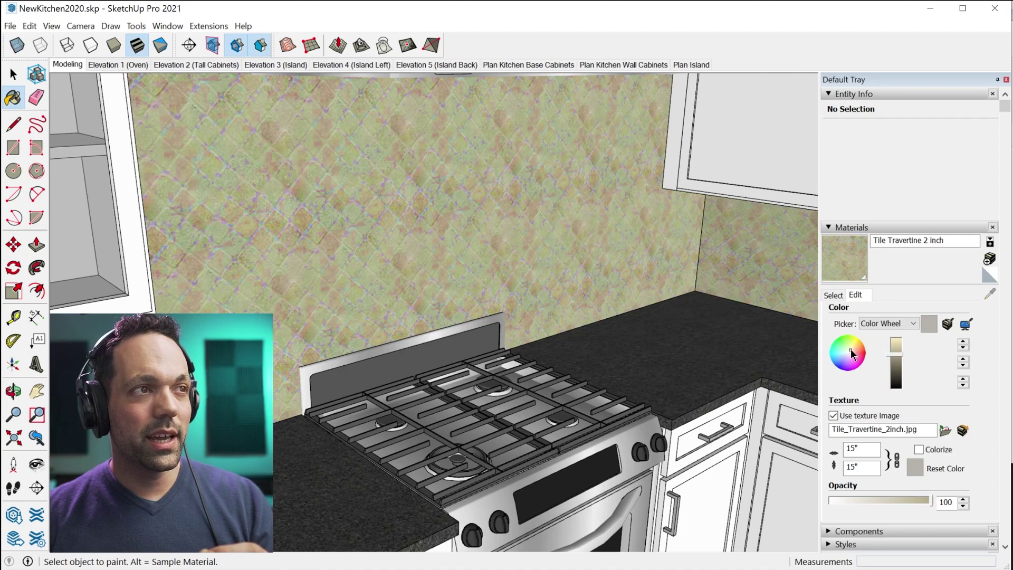
scroll(342, 184, up, 5)
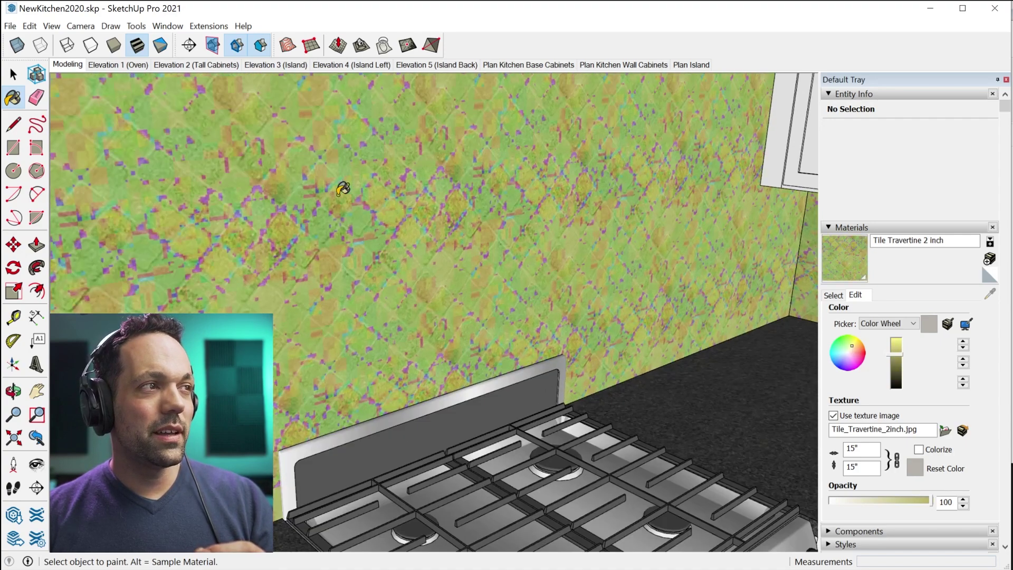
- Colorize the backsplash tile texture with a bright green, and reset the material to its original color
click(918, 449)
scroll(427, 294, down, 5)
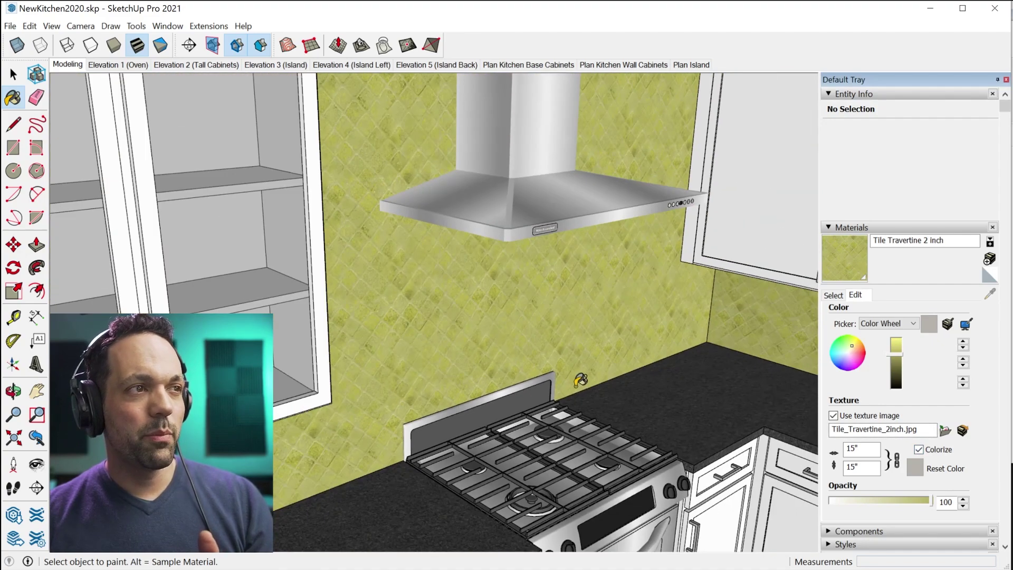
scroll(581, 380, down, 3)
scroll(583, 368, up, 2)
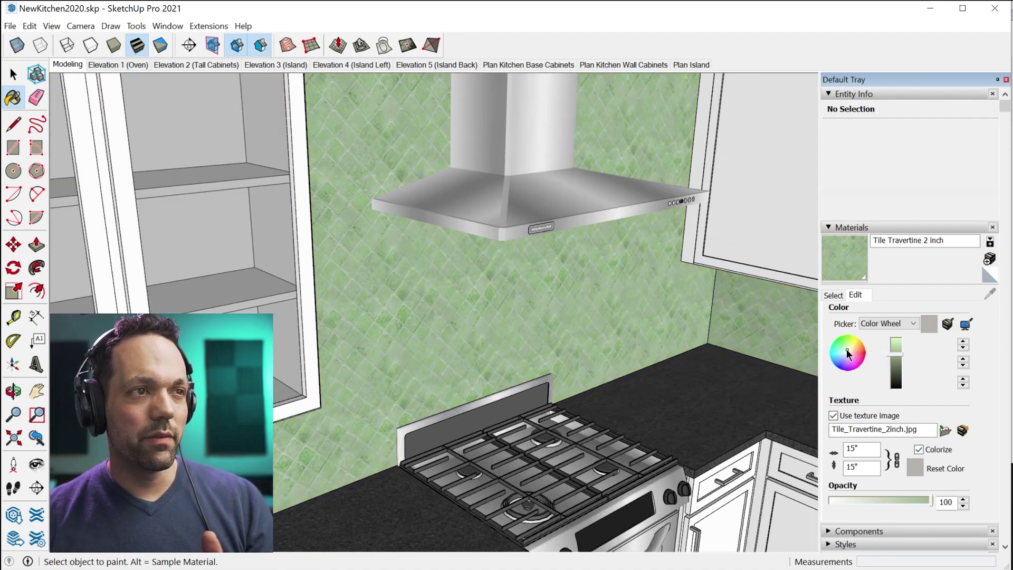
drag(848, 351, 842, 346)
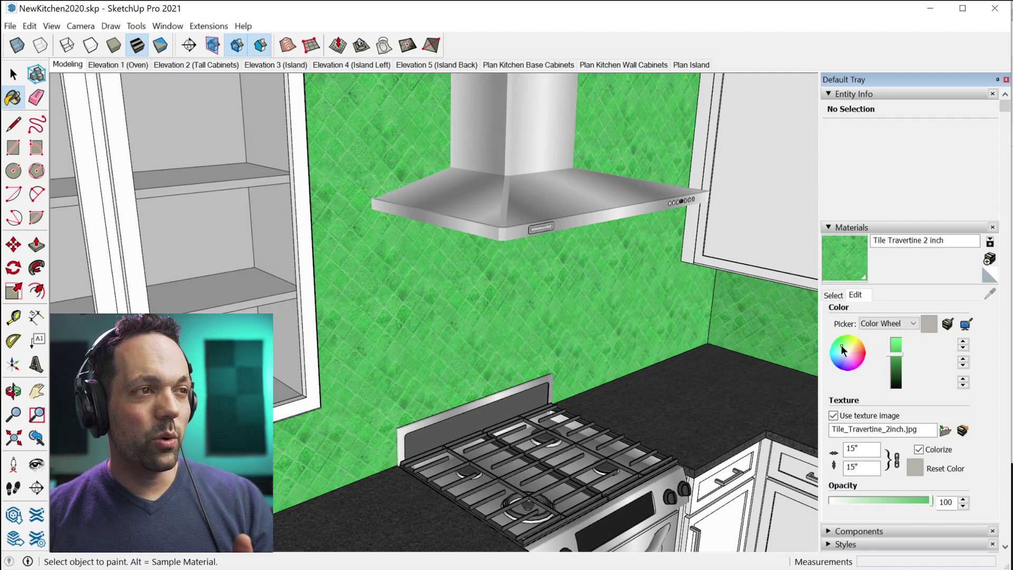
click(916, 467)
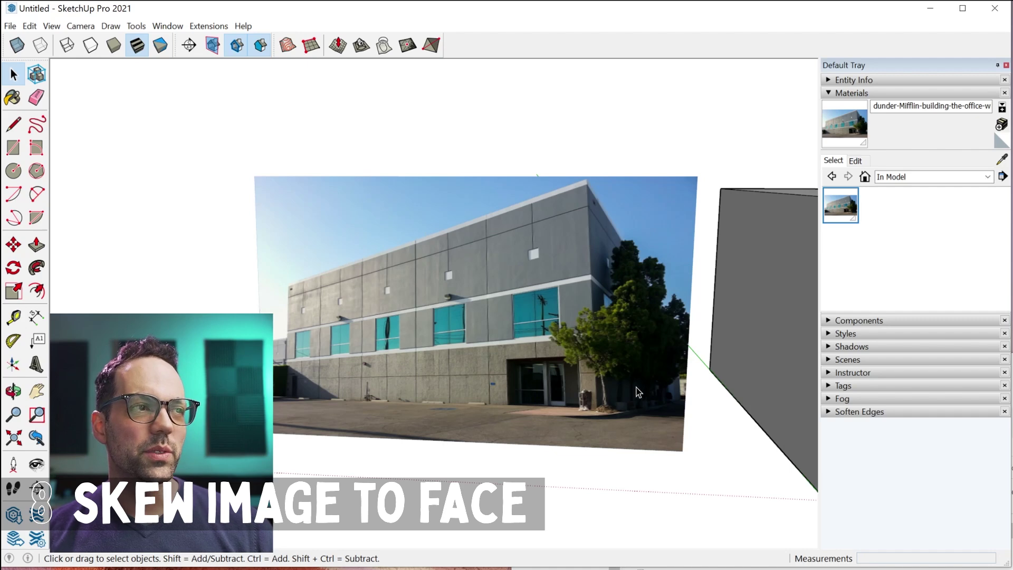
- Paint the front face of the blank box with the dunder-Mifflin building image material
shift+middle_drag(634, 386, 636, 387)
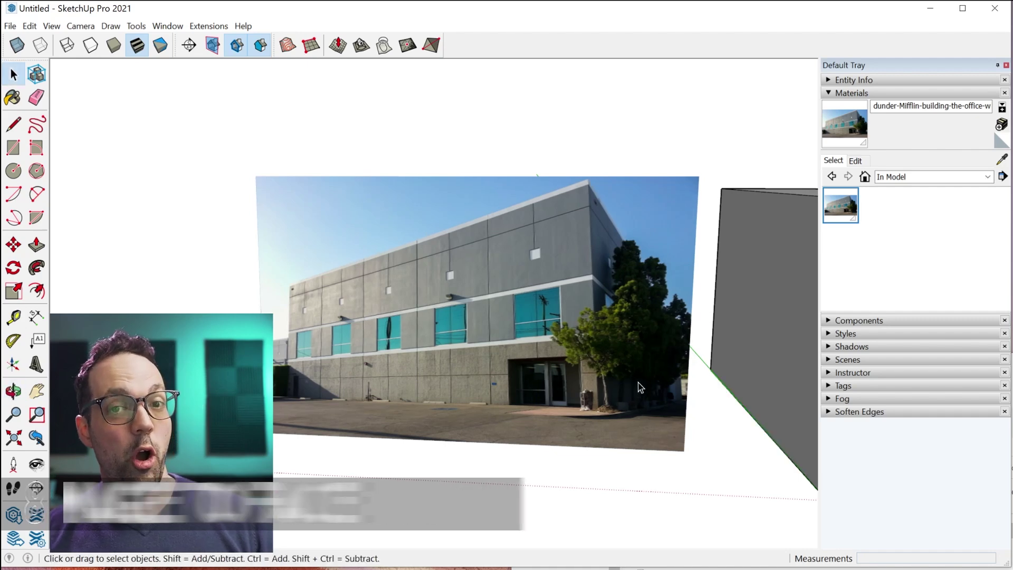
middle_drag(639, 376, 615, 344)
scroll(392, 336, down, 6)
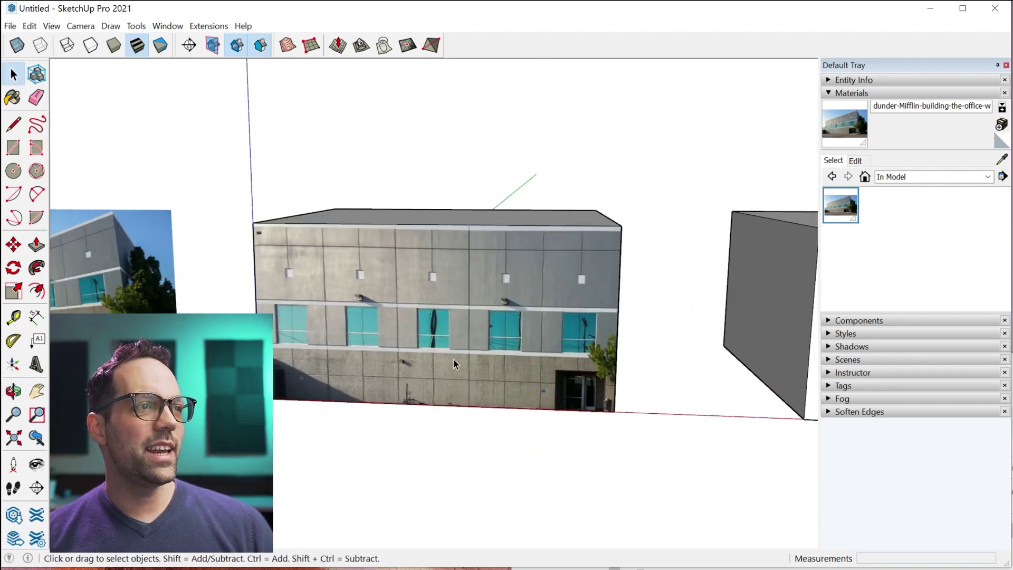
mouse_move(454, 359)
middle_down()
mouse_move(340, 336)
mouse_move(435, 359)
middle_up()
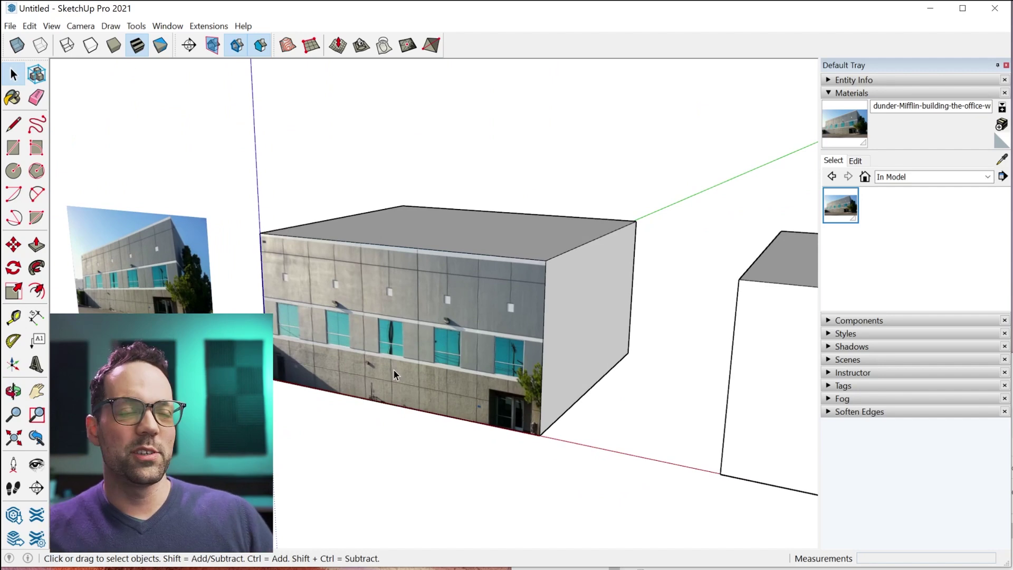
scroll(352, 309, down, 4)
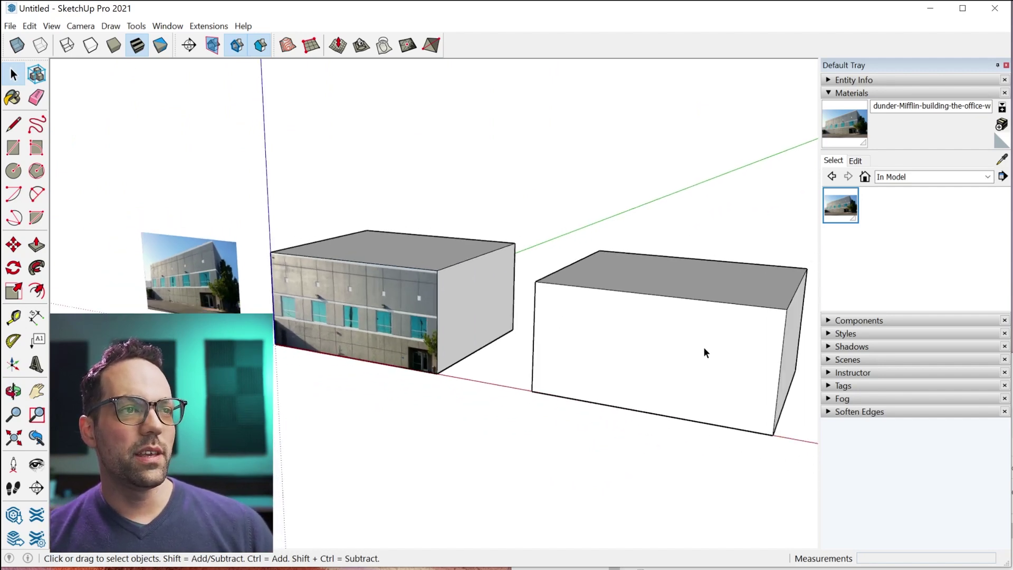
middle_drag(704, 348, 673, 356)
scroll(682, 310, up, 2)
click(840, 205)
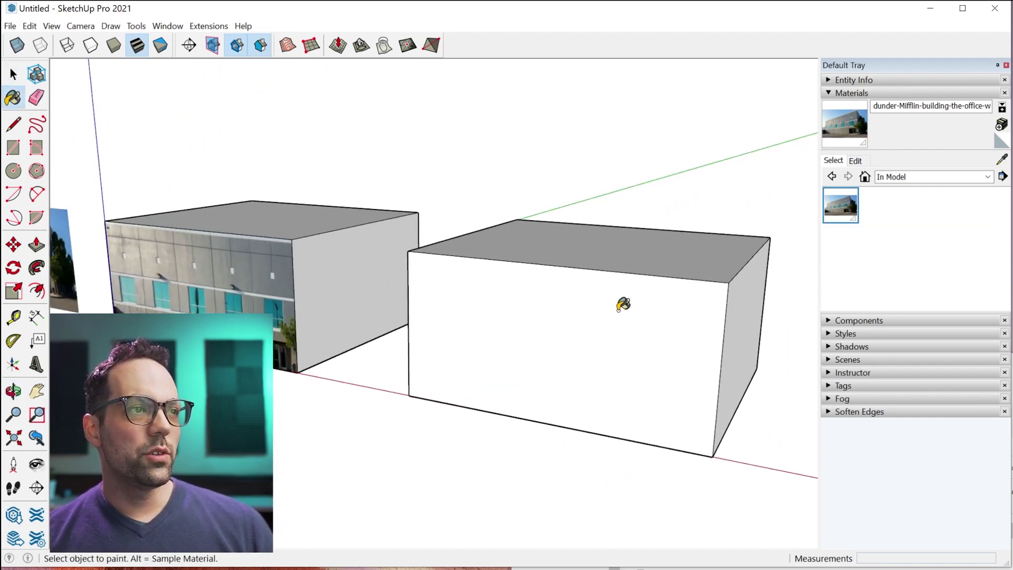
click(579, 317)
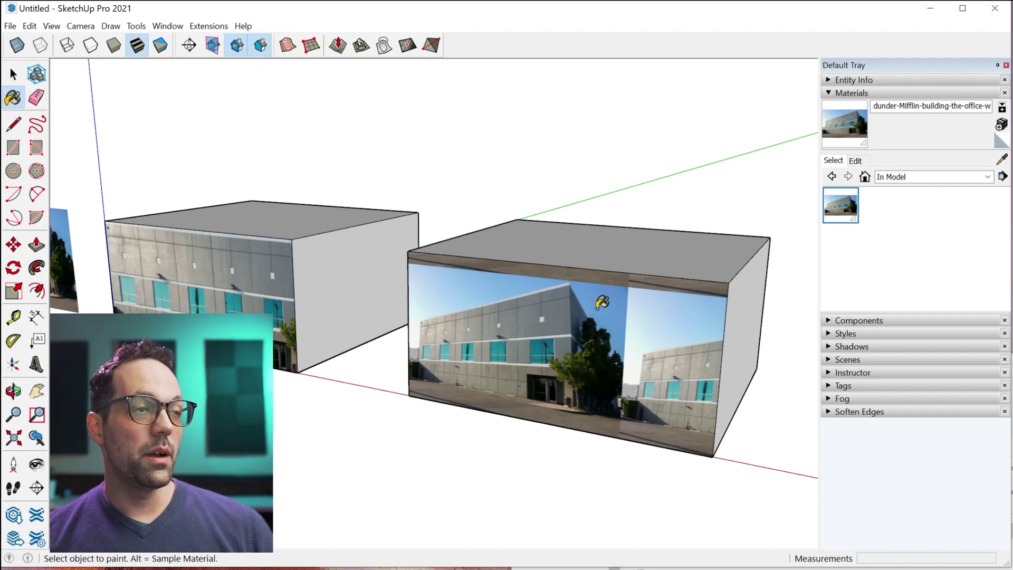
- Start positioning the texture on the painted front face and turn on Fixed Pins
scroll(602, 342, up, 1)
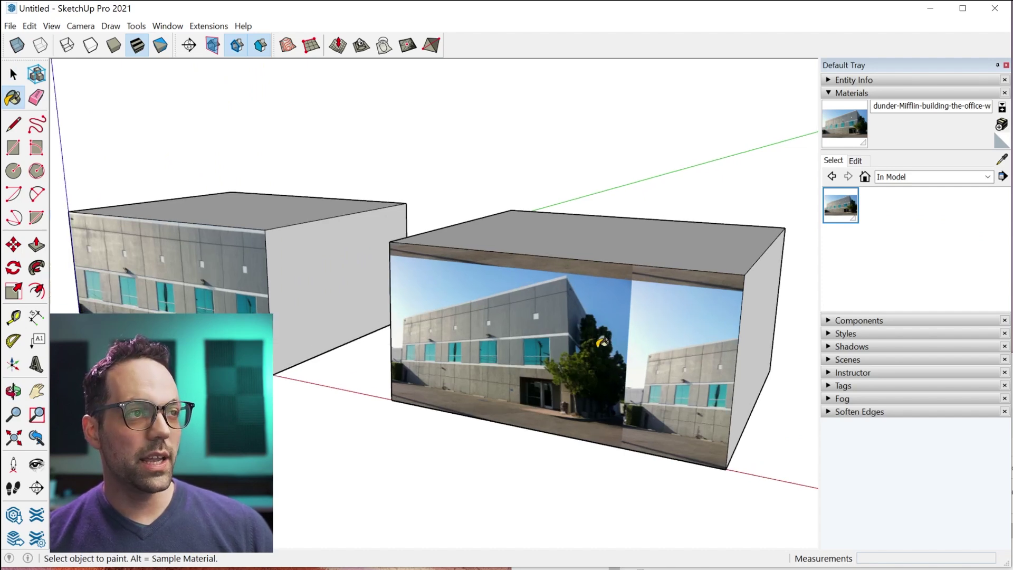
right_click(527, 336)
mouse_move(605, 502)
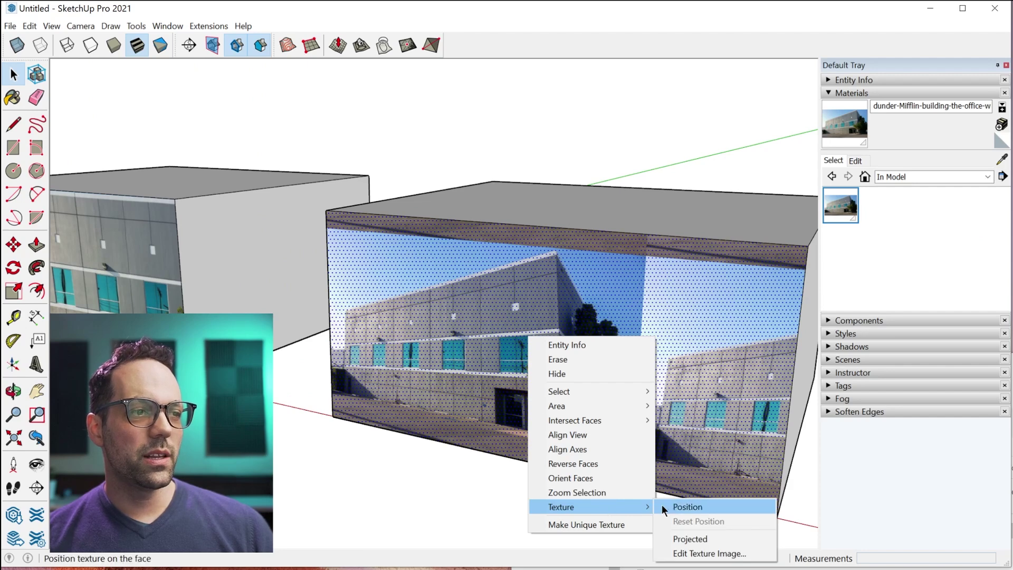
click(672, 505)
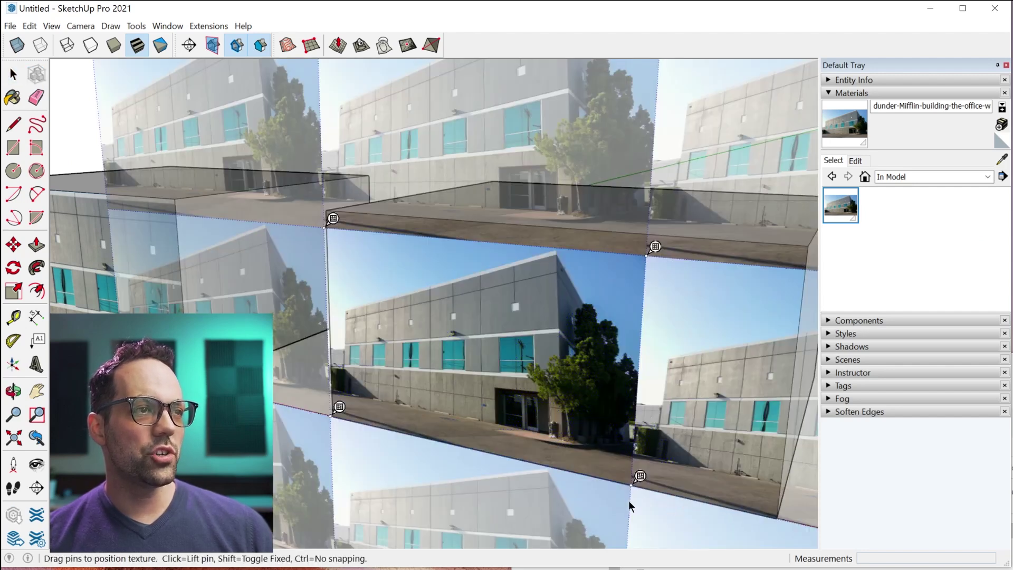
right_click(640, 476)
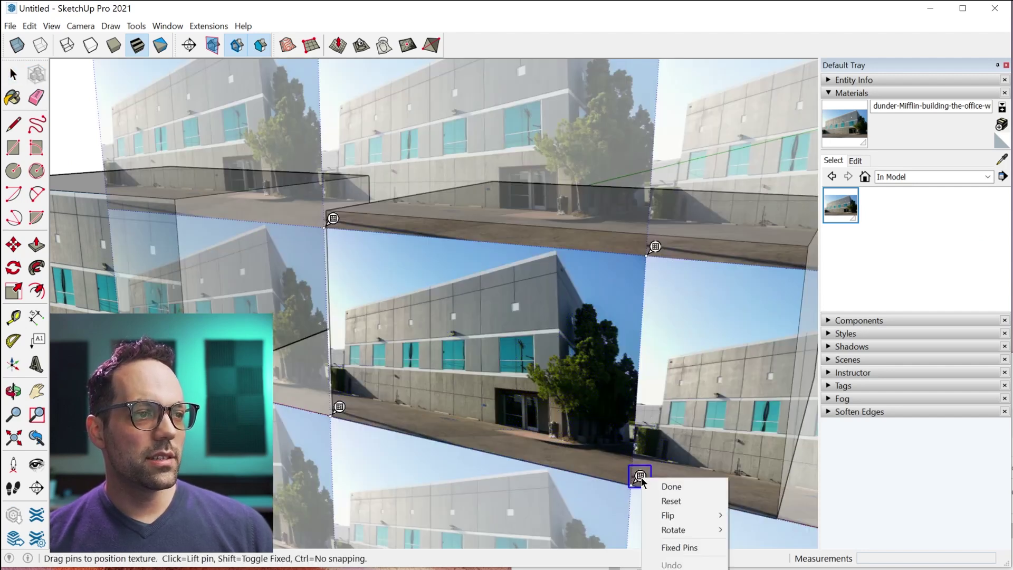
click(688, 547)
- Align the image's lower-left corner with the face corner and scale it with the green pin to span the face's bottom edge
mouse_move(339, 413)
mouse_down()
mouse_move(460, 352)
mouse_move(396, 408)
mouse_move(354, 415)
mouse_up()
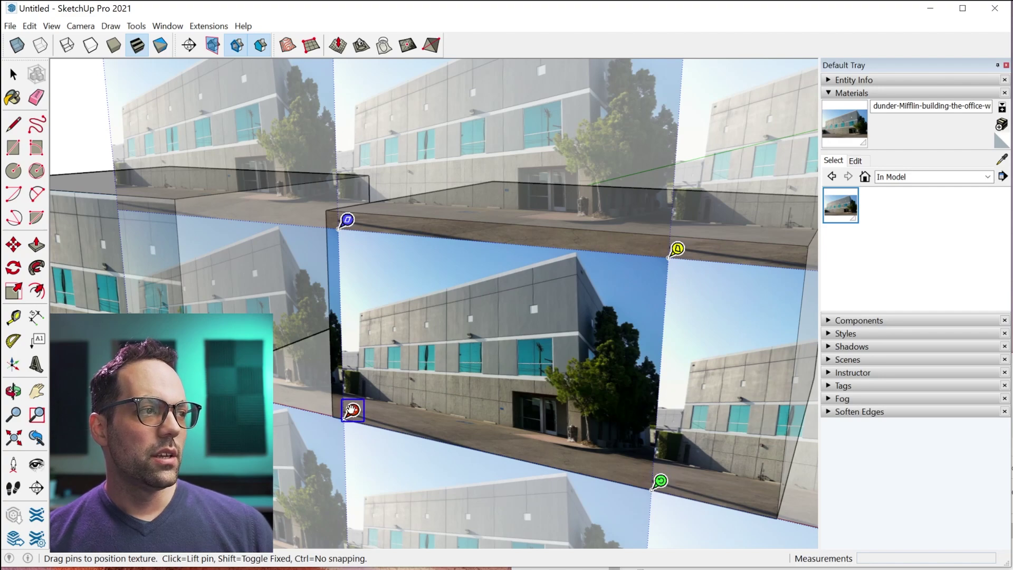
mouse_move(352, 410)
mouse_down()
mouse_move(369, 391)
mouse_move(341, 407)
mouse_up()
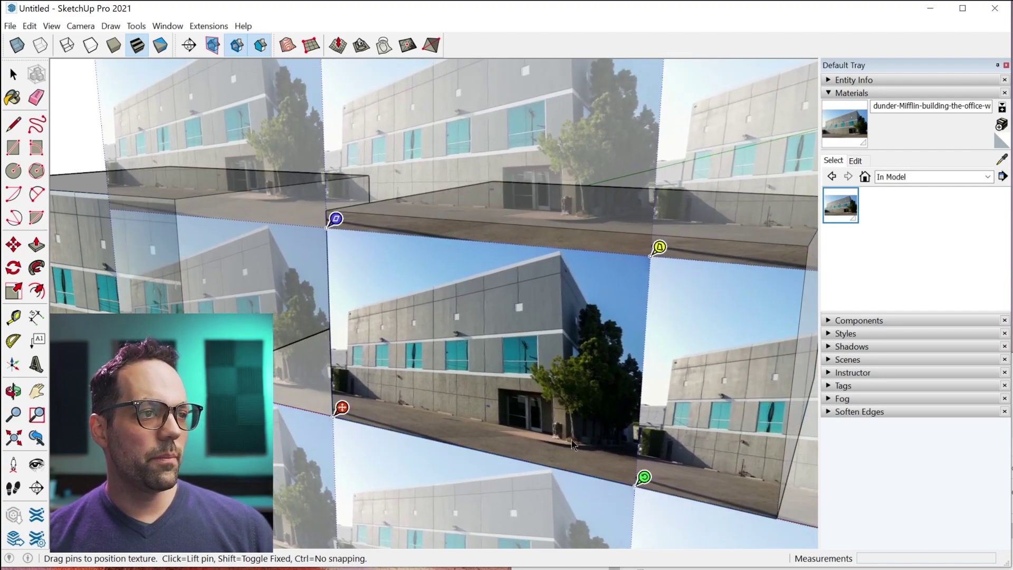
drag(644, 477, 785, 509)
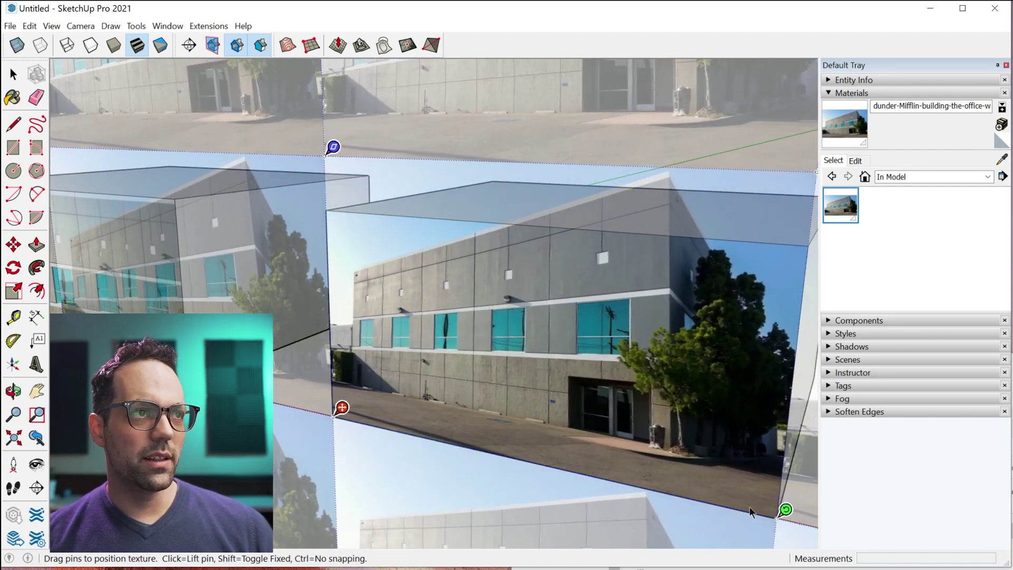
scroll(360, 425, down, 2)
scroll(618, 464, up, 1)
- Turn off Fixed Pins and reposition the texture pins onto the corners of the building facade within the photo
right_click(669, 487)
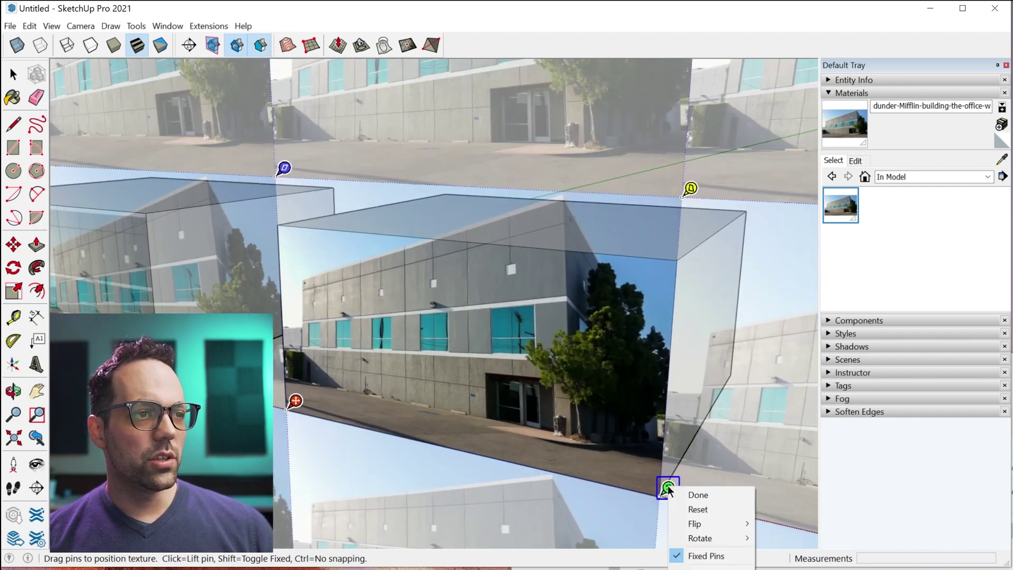
click(704, 557)
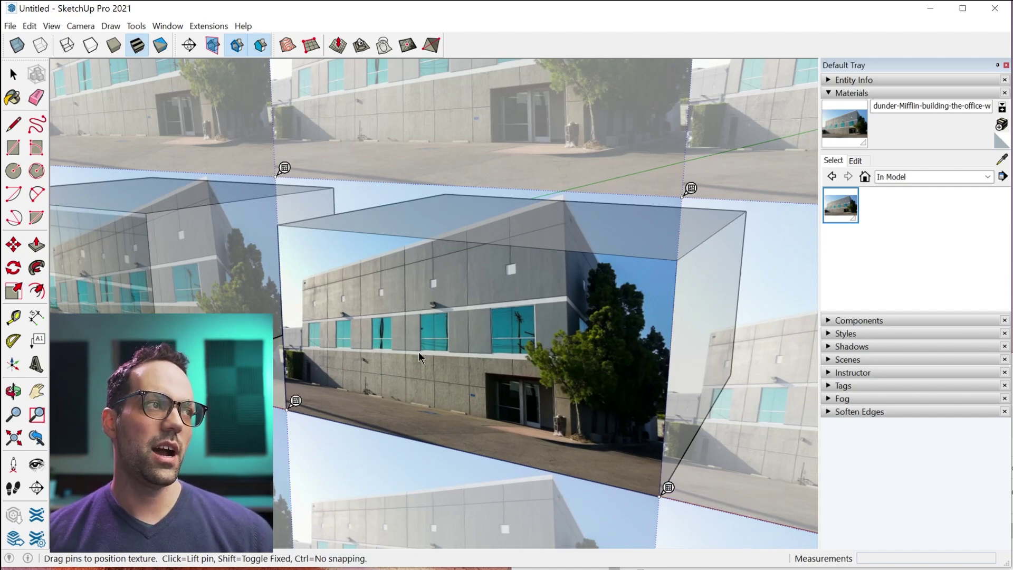
click(296, 400)
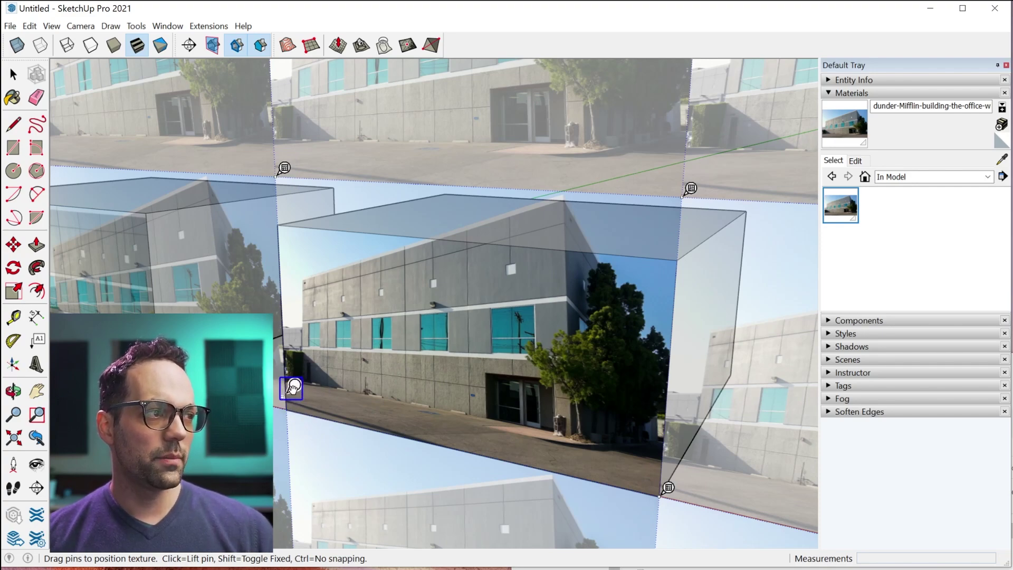
drag(291, 387, 273, 455)
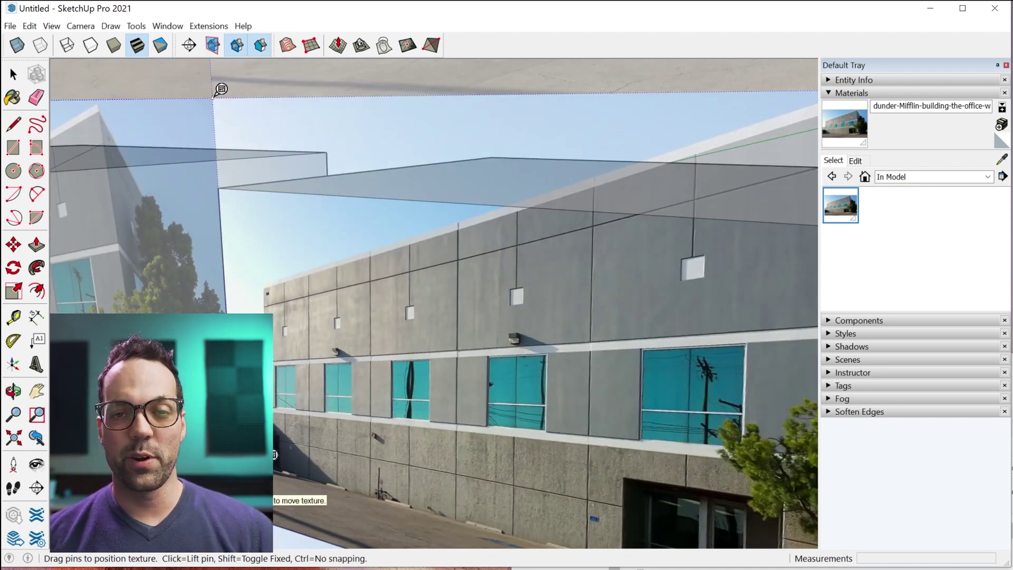
click(220, 90)
click(271, 280)
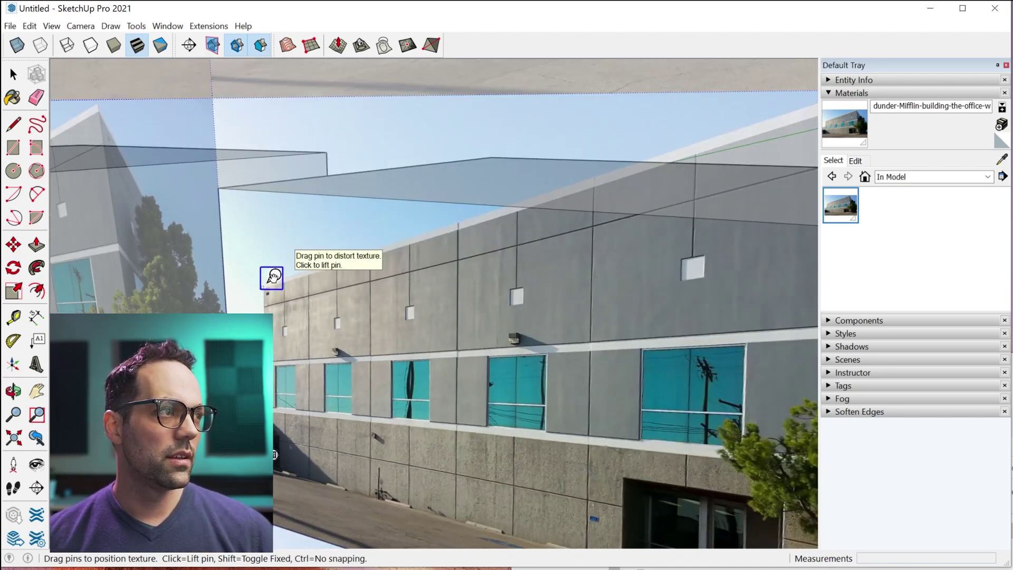
drag(272, 279, 450, 226)
click(538, 528)
click(455, 476)
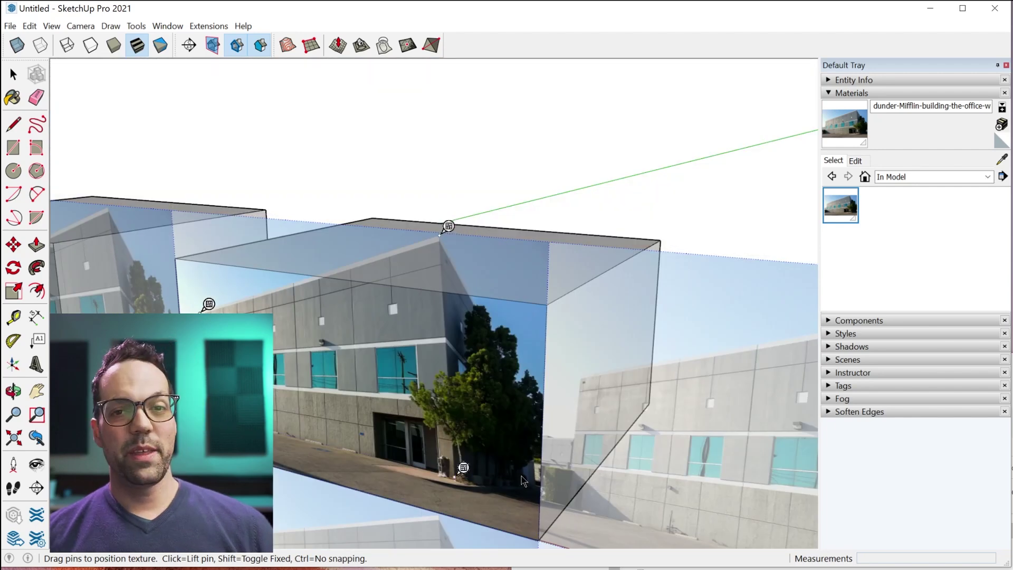
- Distort the texture by moving the facade's corner pins onto the matching corners of the box's front face, and finish positioning
middle_drag(408, 445, 278, 384)
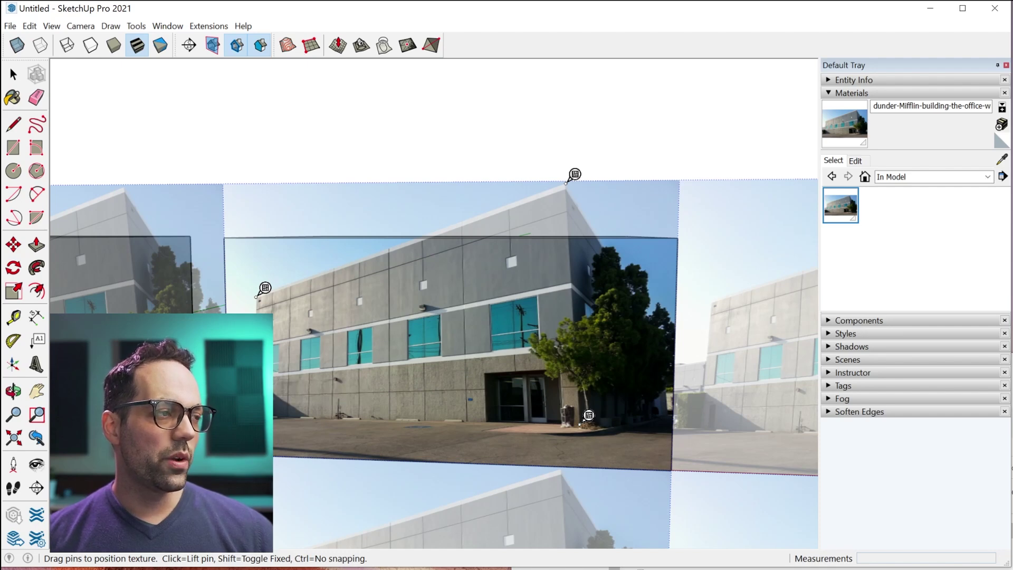
drag(317, 390, 264, 417)
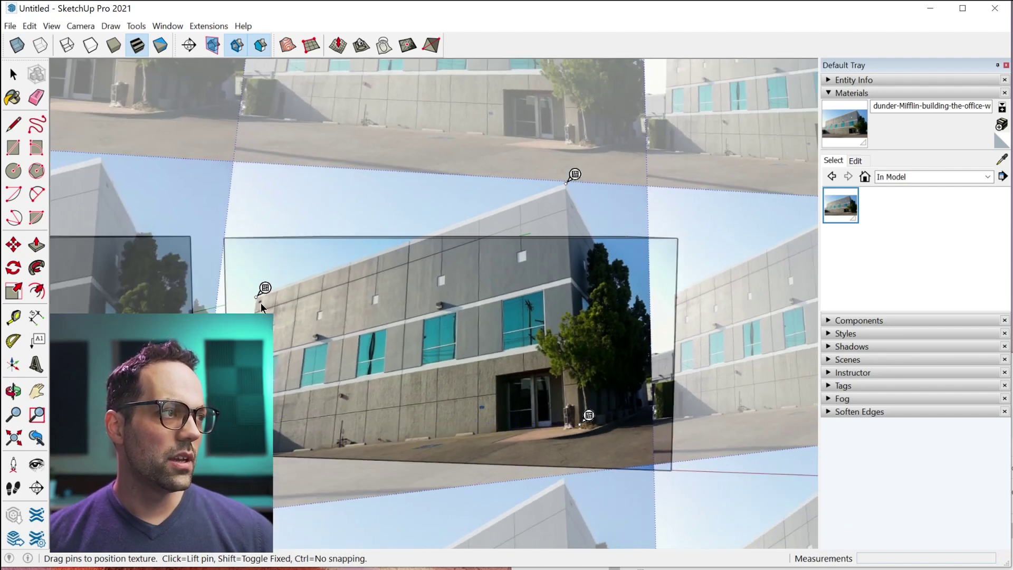
drag(261, 307, 231, 232)
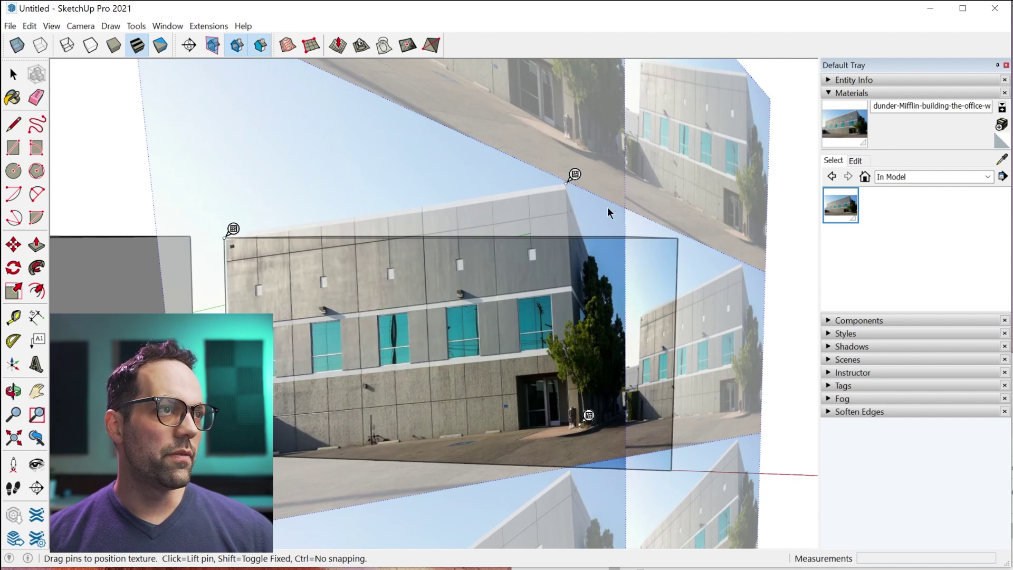
drag(577, 172, 679, 242)
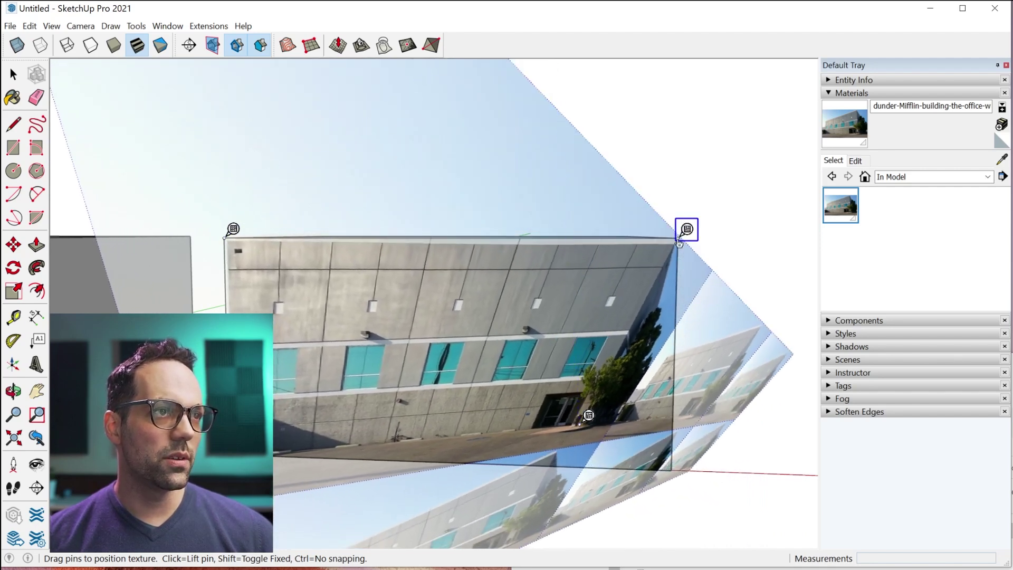
drag(585, 430, 680, 462)
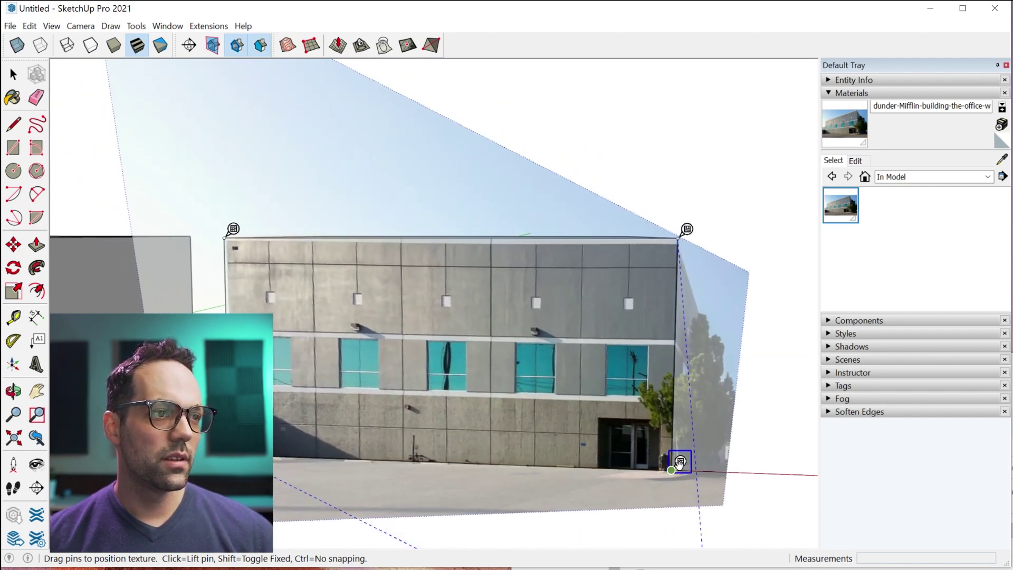
middle_drag(639, 415, 580, 438)
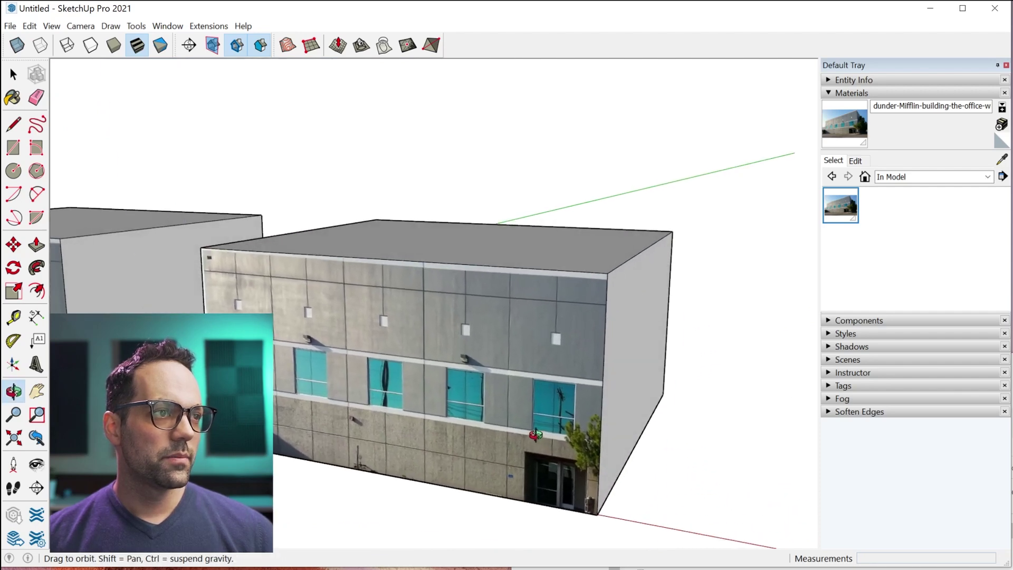
click(705, 279)
- Examine the shingle joint between the first-floor and second-floor walls in the house model, opening the lower wall group for editing and leaving it
middle_drag(501, 375, 540, 403)
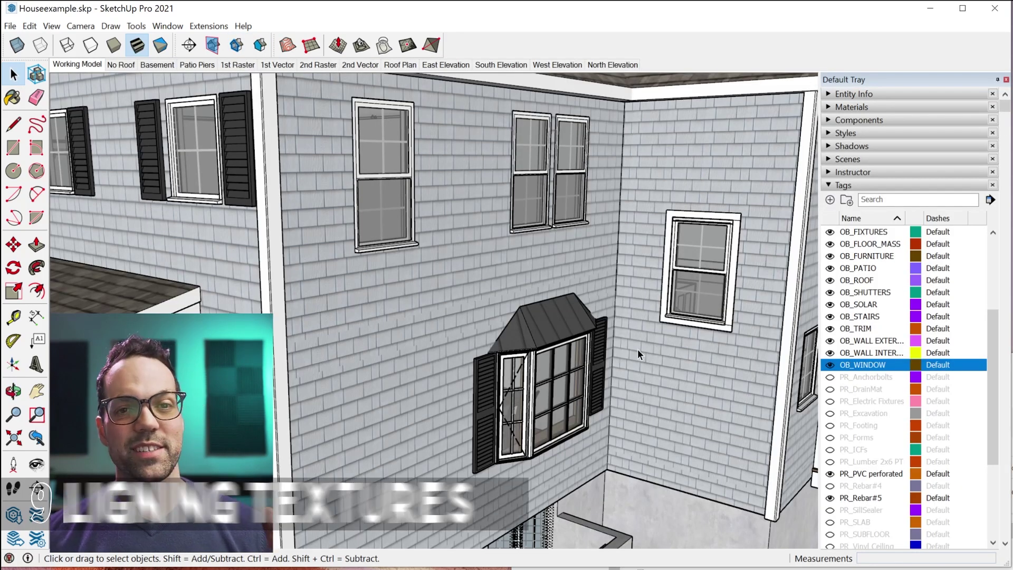
scroll(323, 356, up, 4)
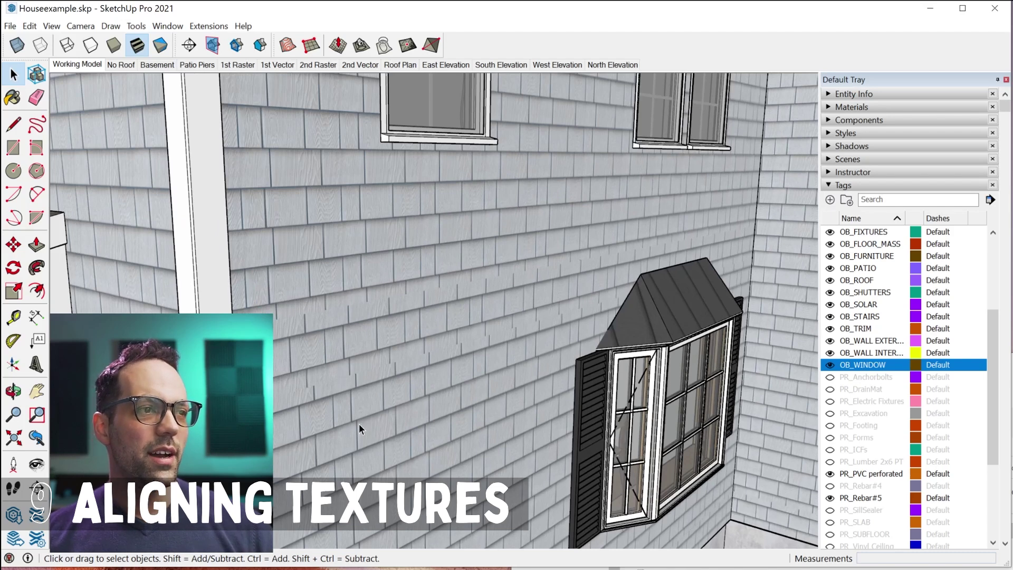
click(360, 424)
double_click(361, 424)
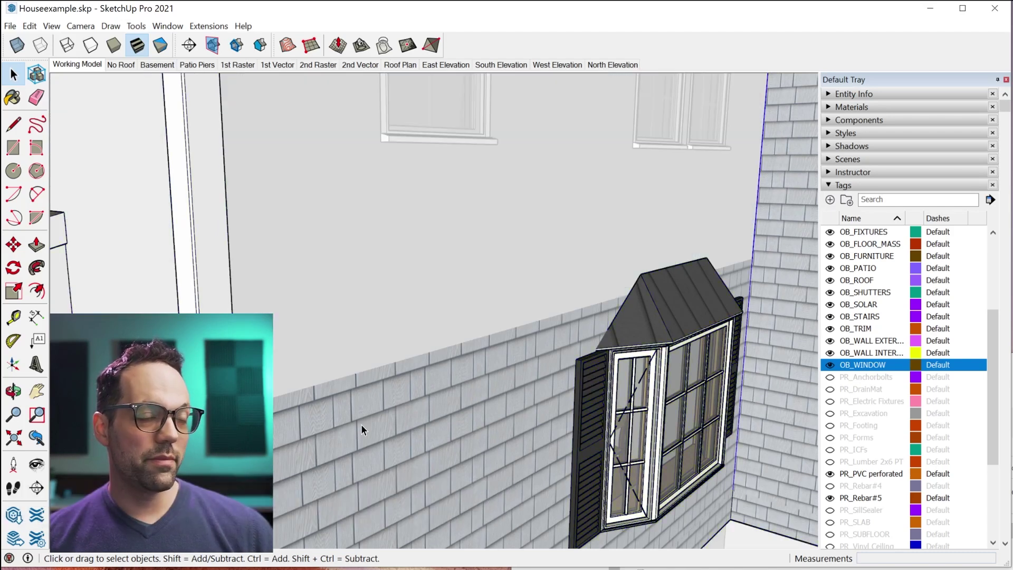
triple_click(365, 413)
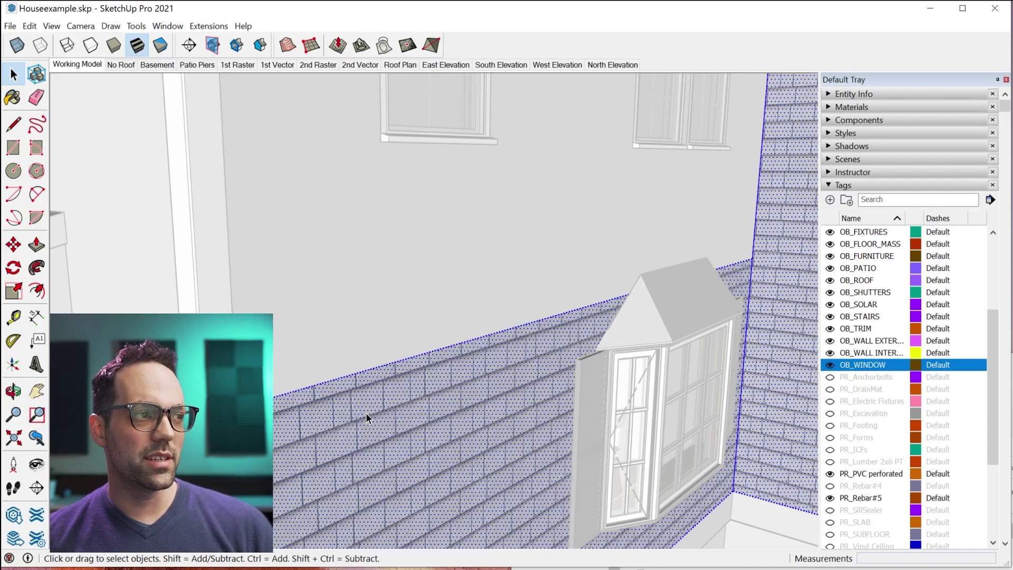
scroll(446, 381, down, 2)
scroll(429, 393, down, 1)
key(Escape)
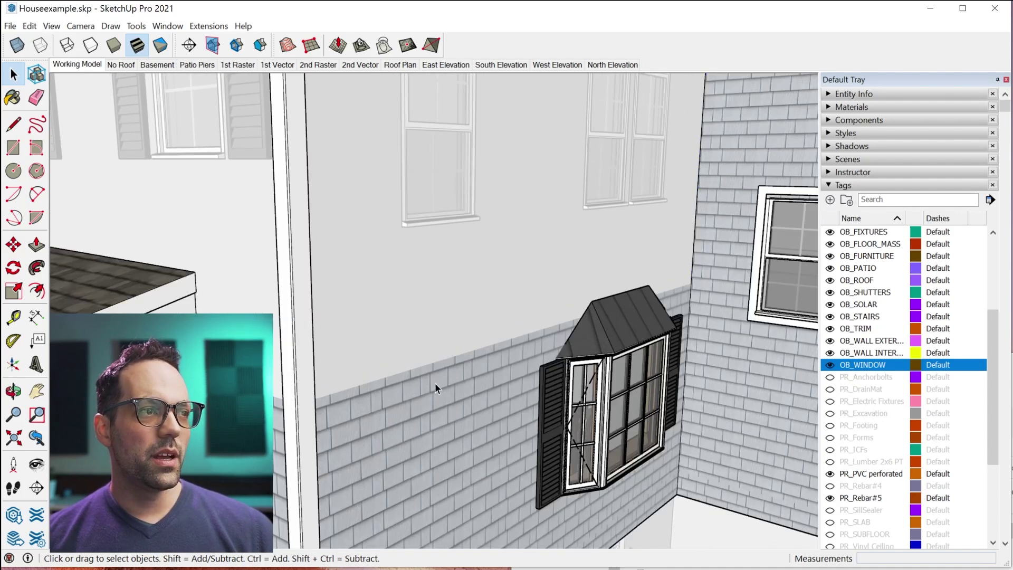
key(Escape)
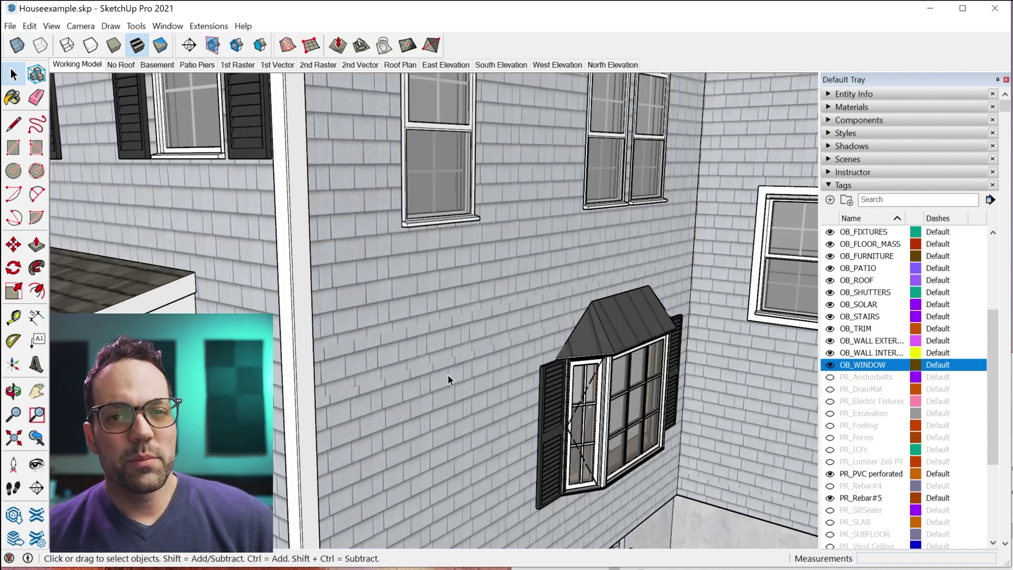
click(468, 421)
scroll(452, 417, down, 2)
double_click(429, 395)
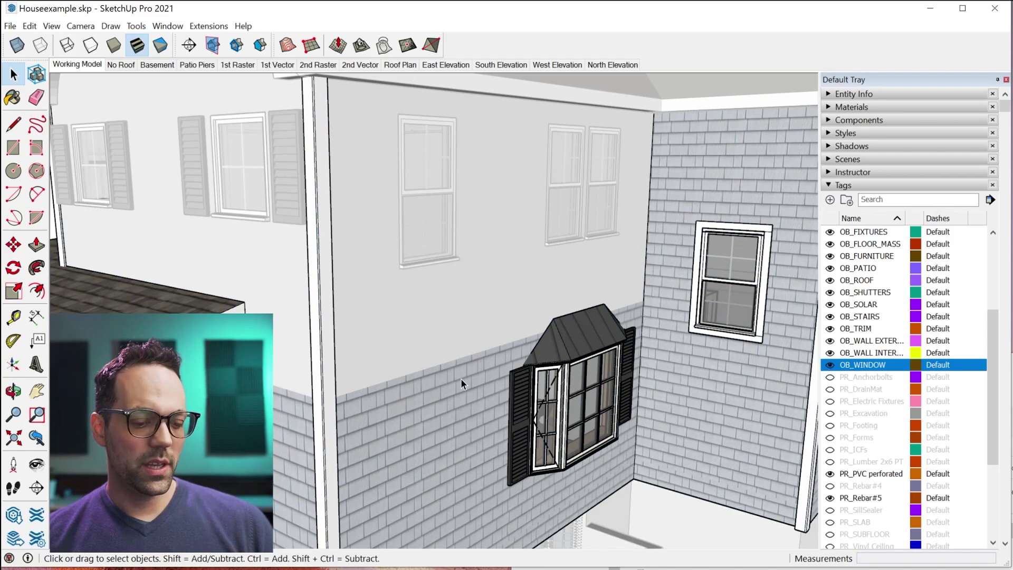
middle_drag(461, 379, 444, 362)
key(Escape)
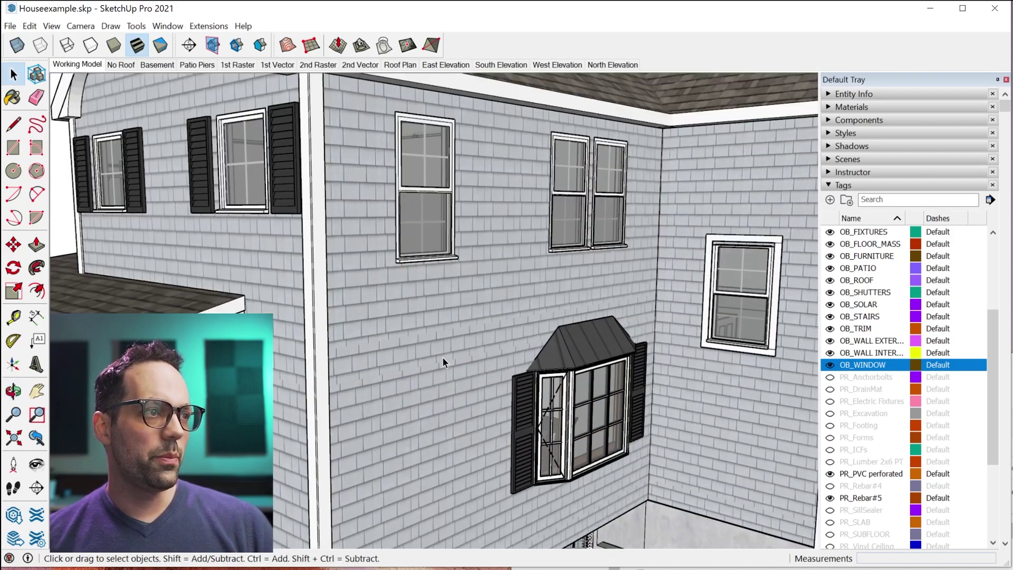
- Remove the lower wall and floor pieces to expose the upper wall's bottom edge, and undo the removals
click(439, 347)
scroll(439, 347, up, 3)
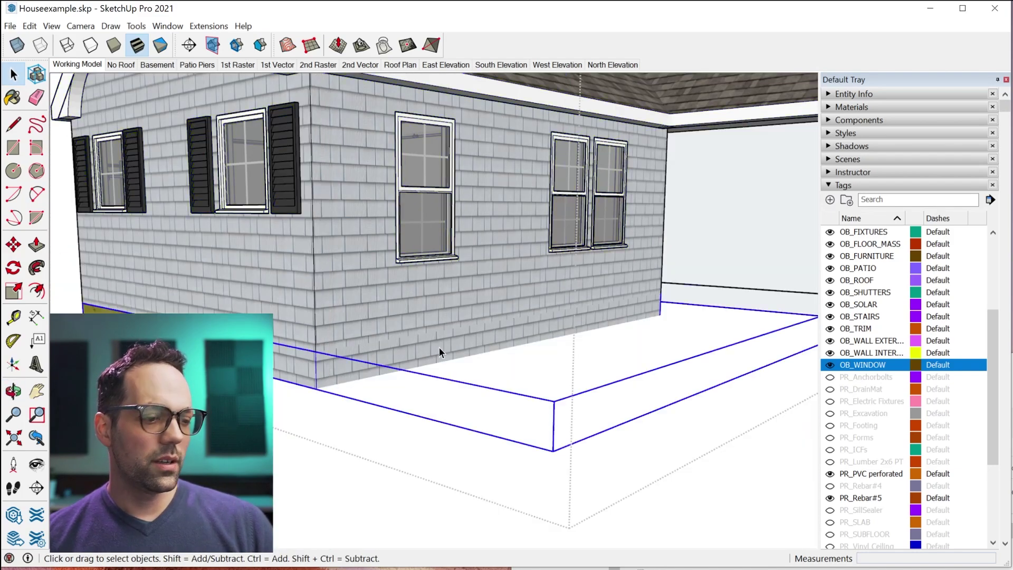
key(Delete)
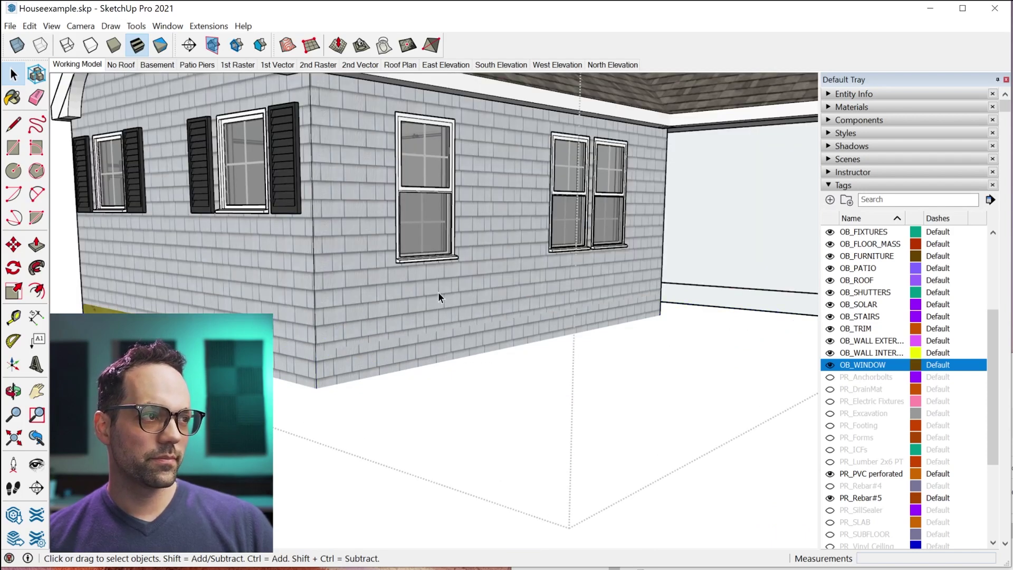
click(438, 297)
key(Delete)
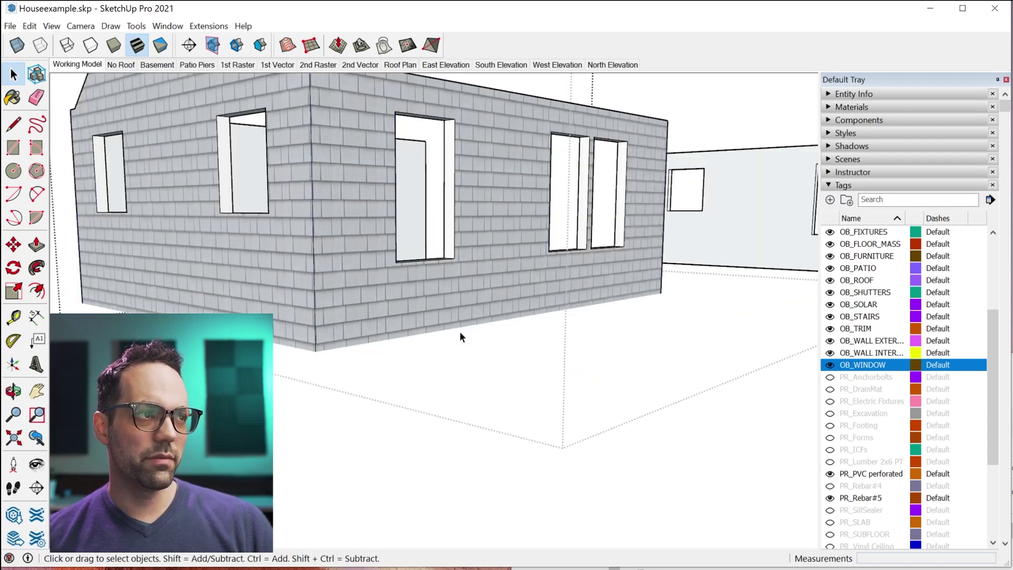
key(ctrl+z)
key(ctrl+z)
- Turn on hidden geometry and select the hidden edge between the lower wall's shingle face and its top face
scroll(386, 381, up, 5)
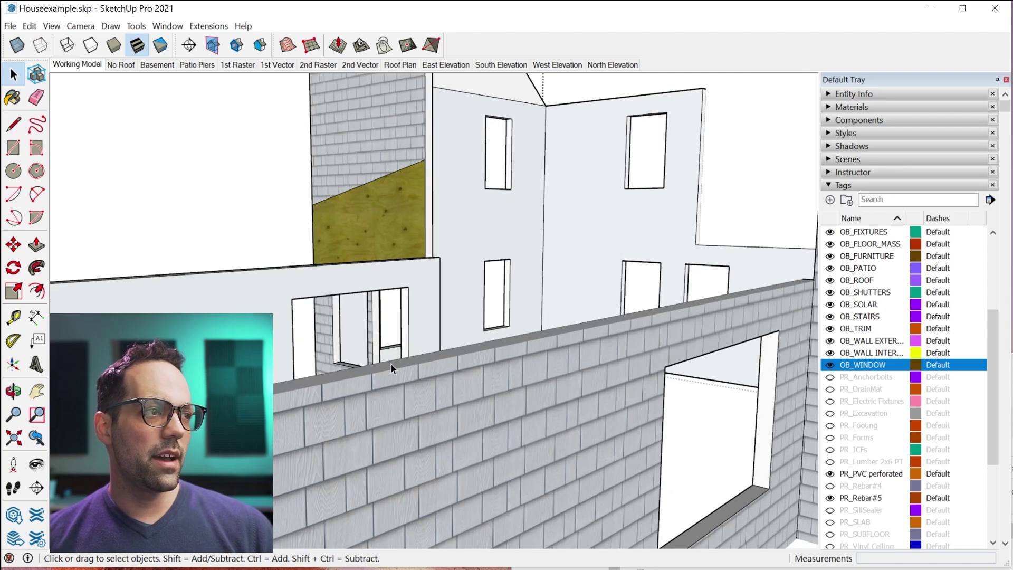
click(393, 373)
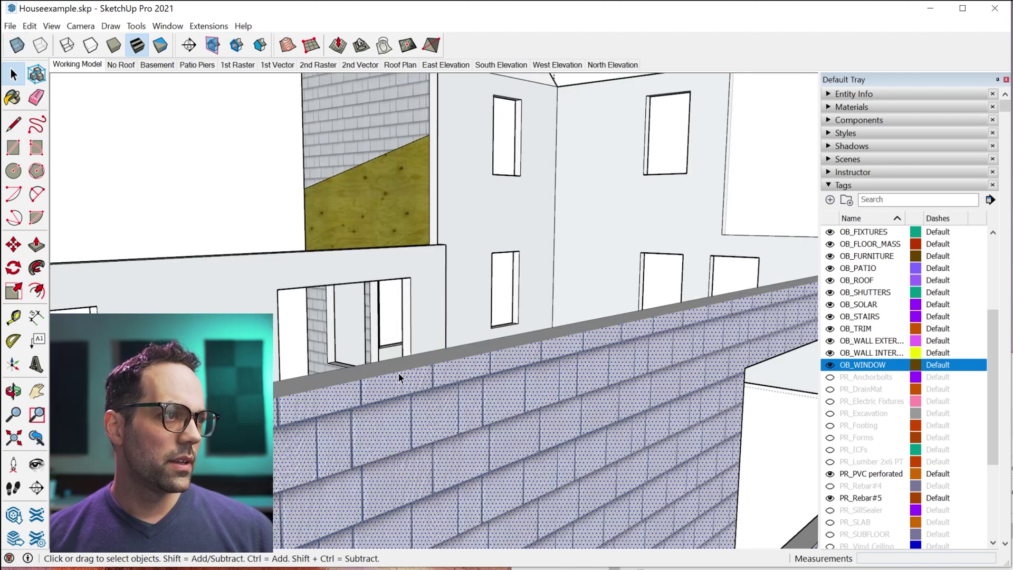
click(52, 25)
click(95, 71)
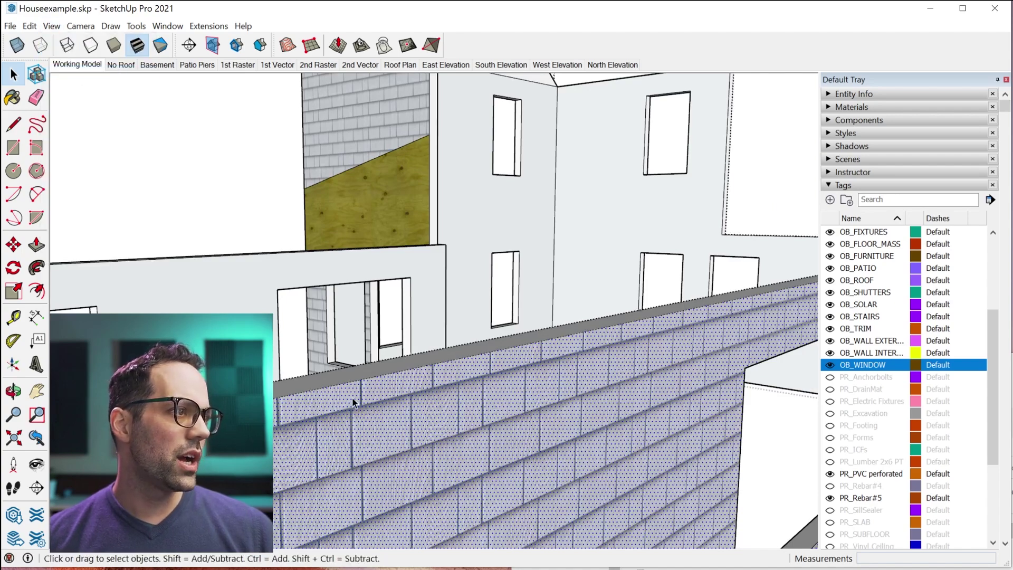
click(364, 392)
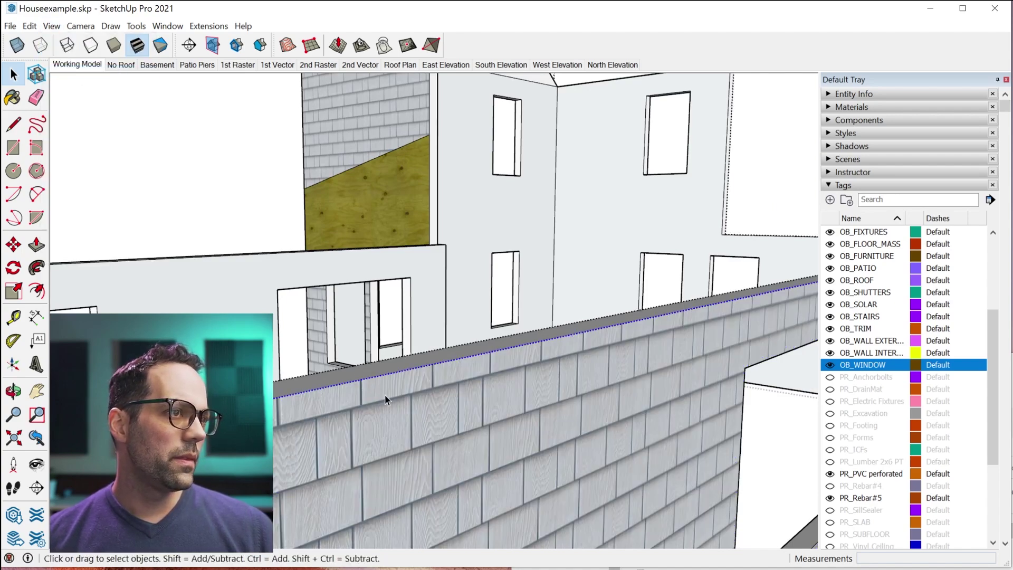
middle_drag(373, 391, 477, 446)
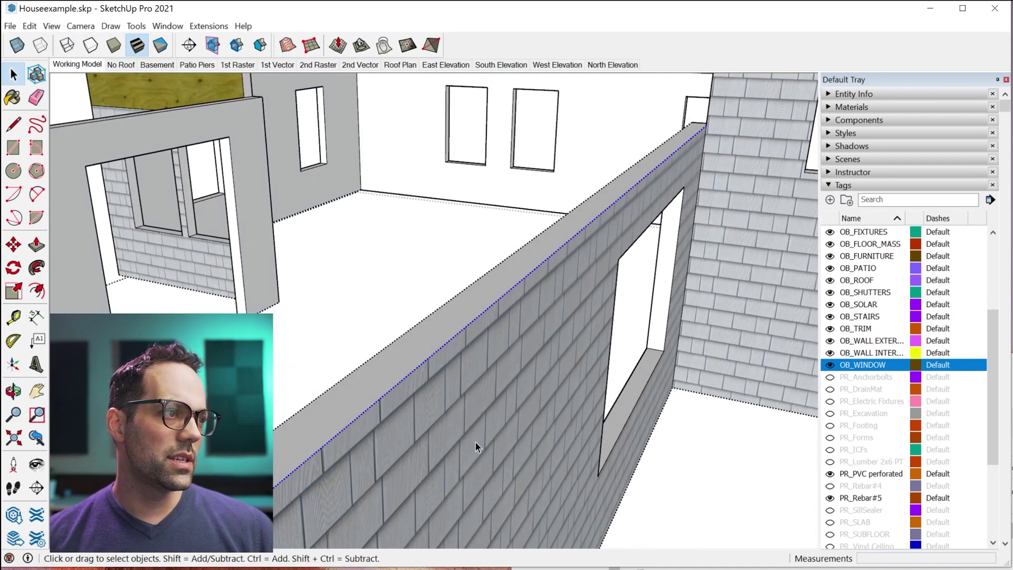
- Show the selected edge's entity info, check its visibility toggle and Unhide option, and deselect the edge
click(834, 94)
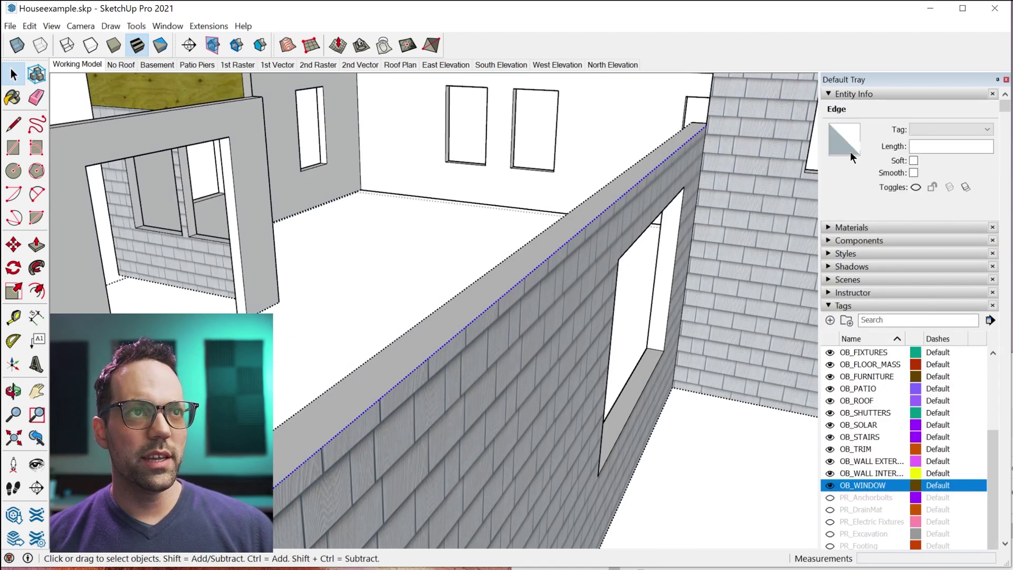
click(917, 187)
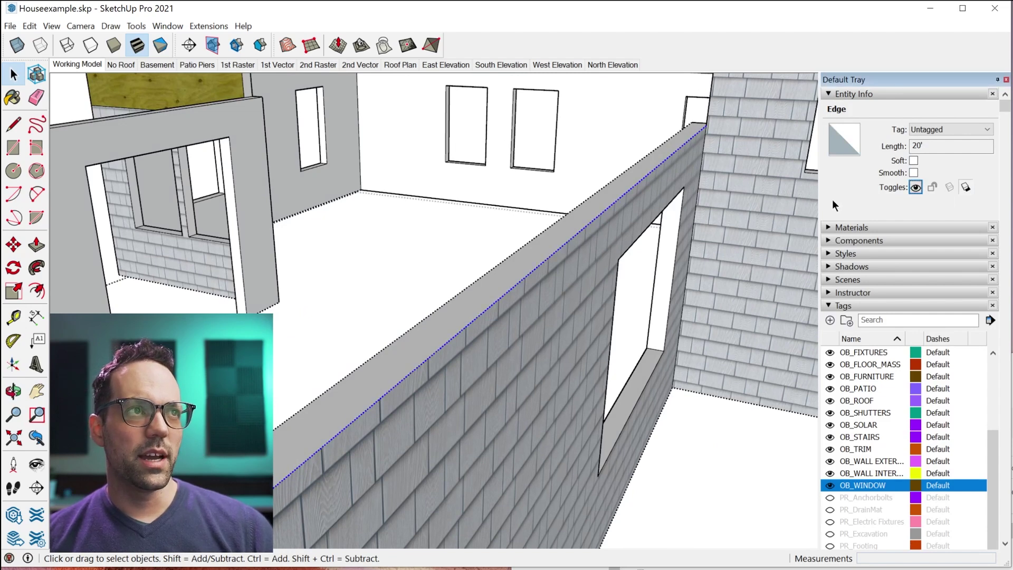
right_click(551, 253)
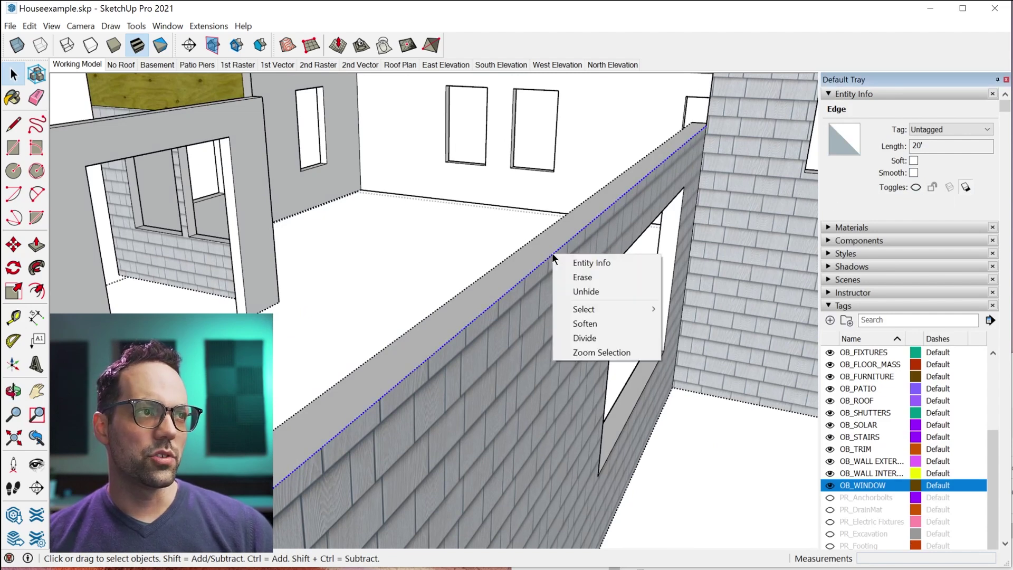
click(500, 328)
- Open the lower wall group, select its front shingle face, and sample that face's material with the Paint Bucket
middle_drag(538, 324, 559, 324)
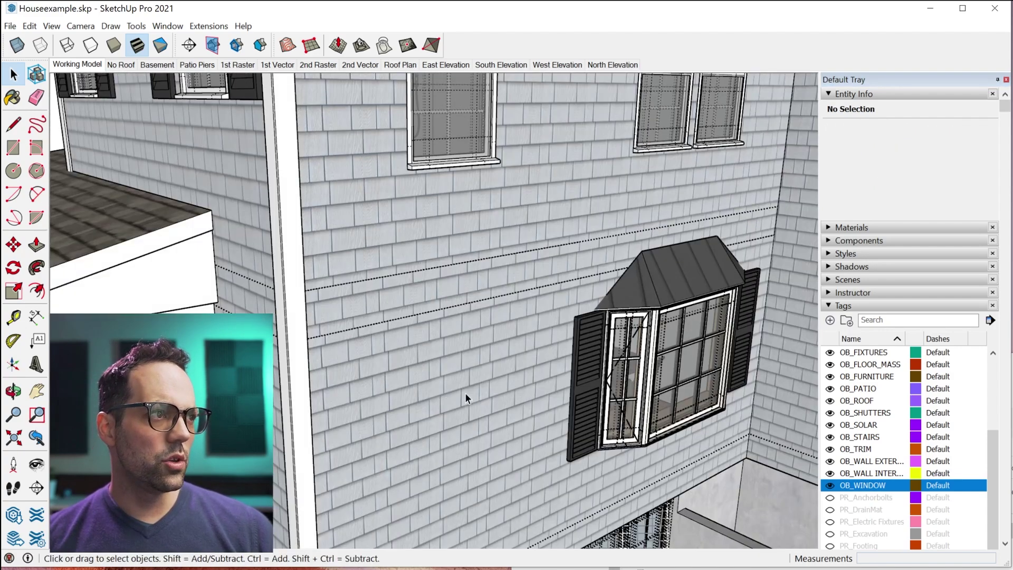
scroll(487, 341, down, 3)
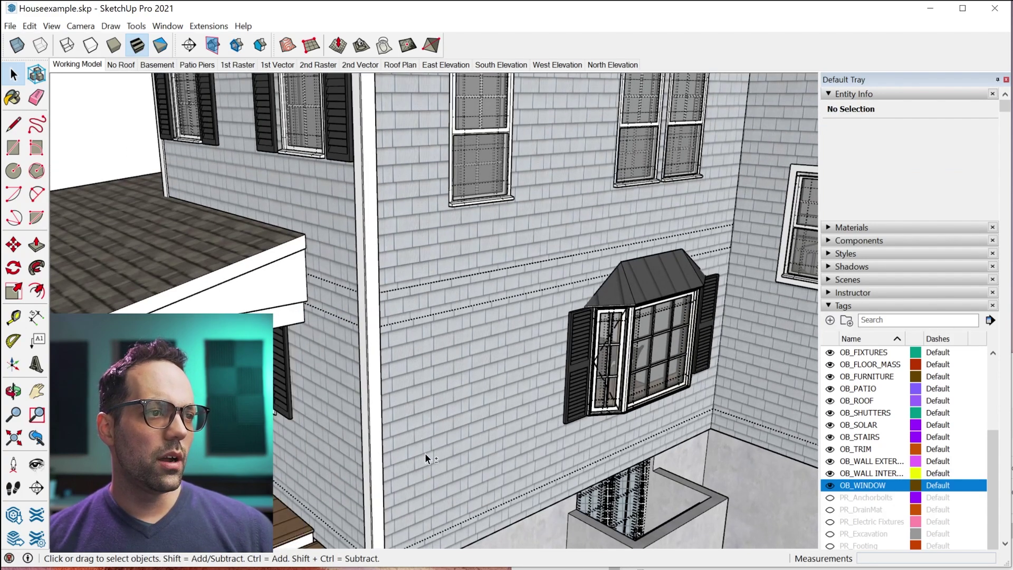
middle_drag(426, 453, 473, 415)
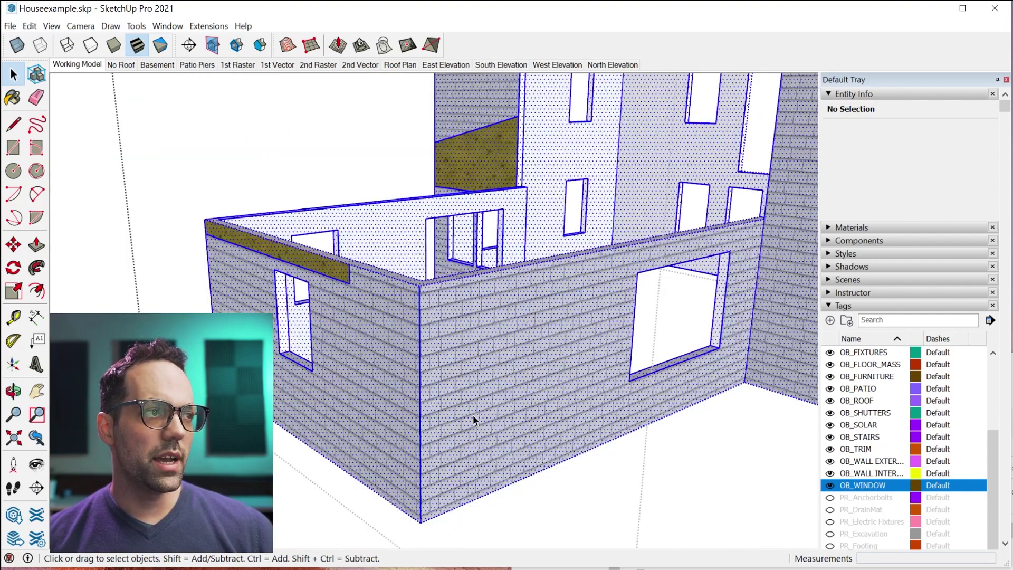
click(477, 423)
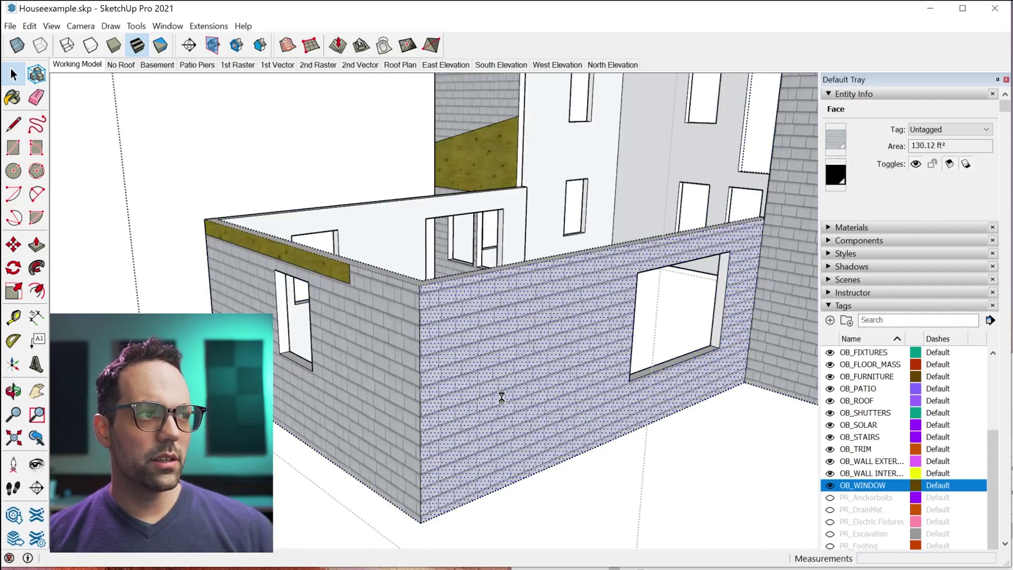
key(b)
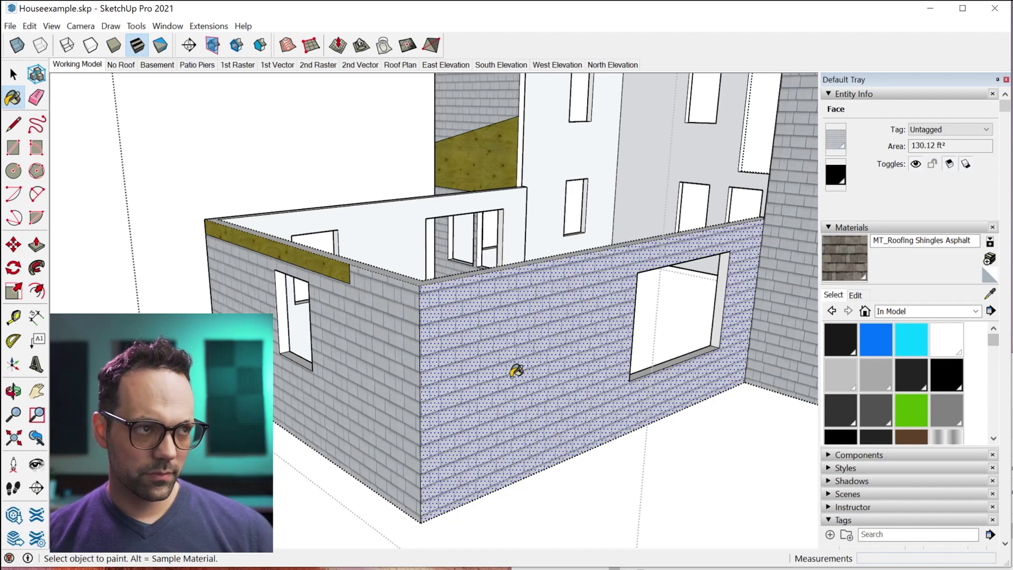
key(alt)
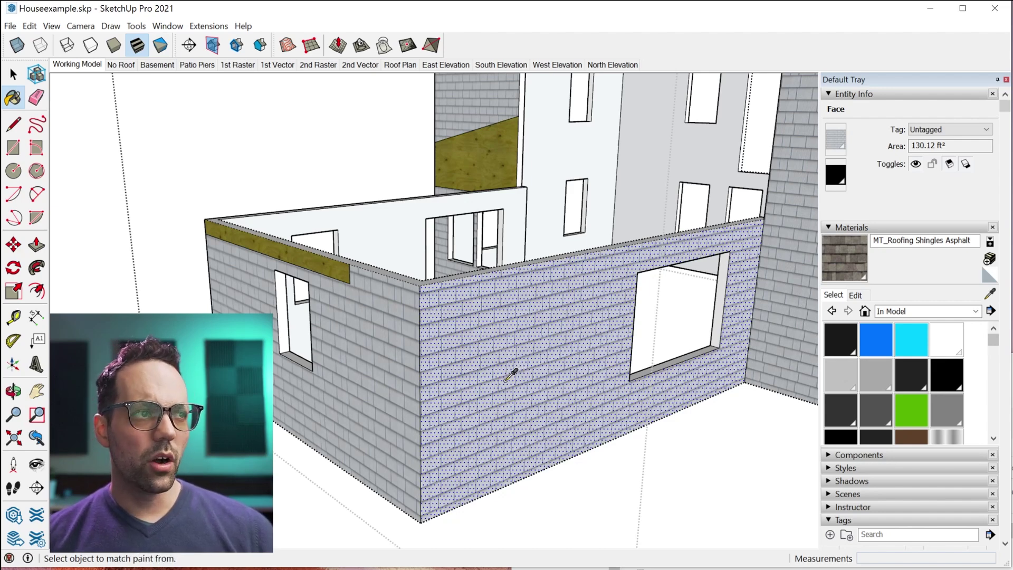
alt+click(511, 375)
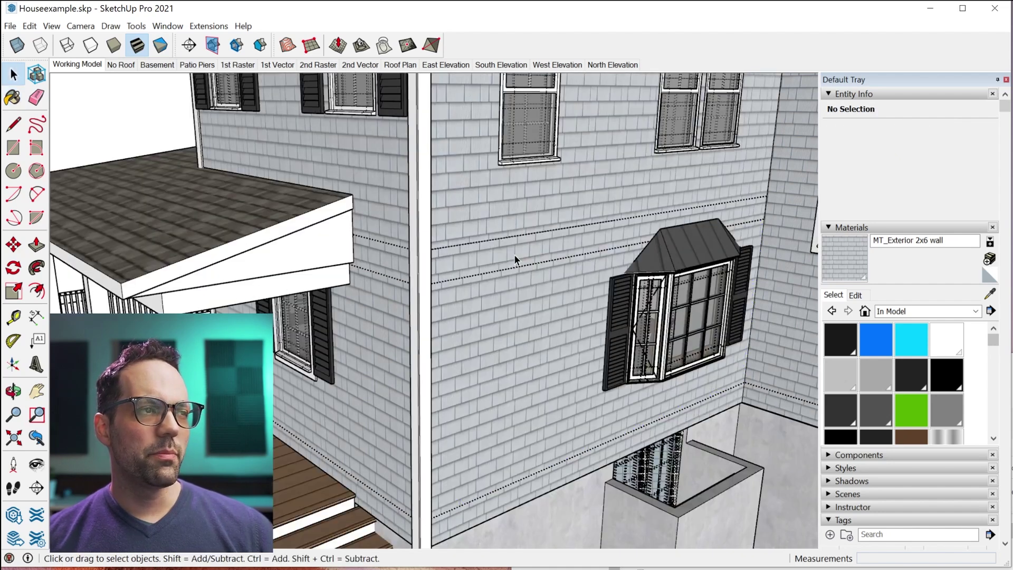
- Open the OB_FLOOR_MASS group, select its front shingle face, ready the Paint Bucket with the sampled MT_Exterior 2x6 wall material, and leave the group
click(514, 254)
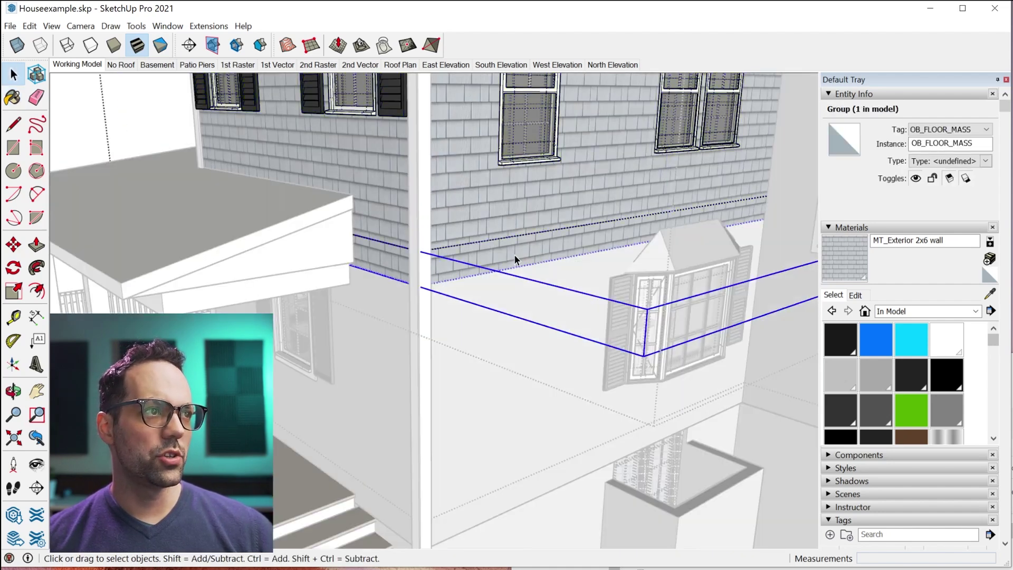
triple_click(514, 255)
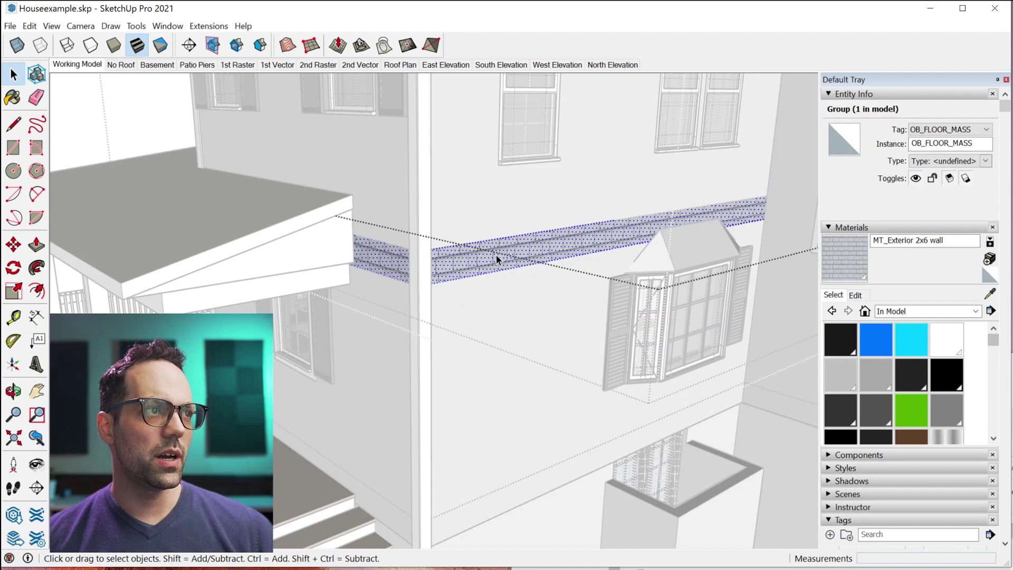
scroll(499, 256, up, 3)
click(500, 258)
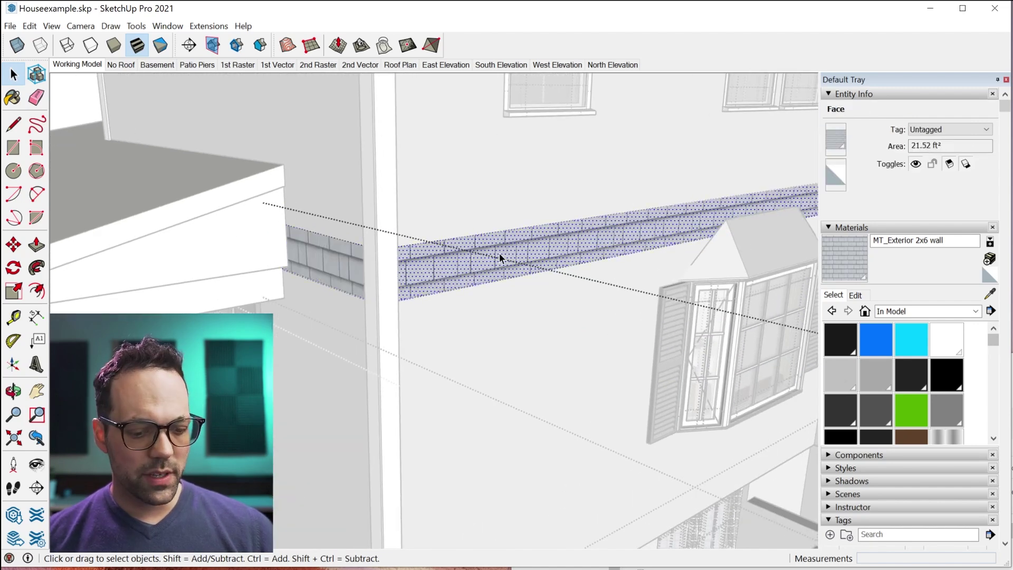
key(b)
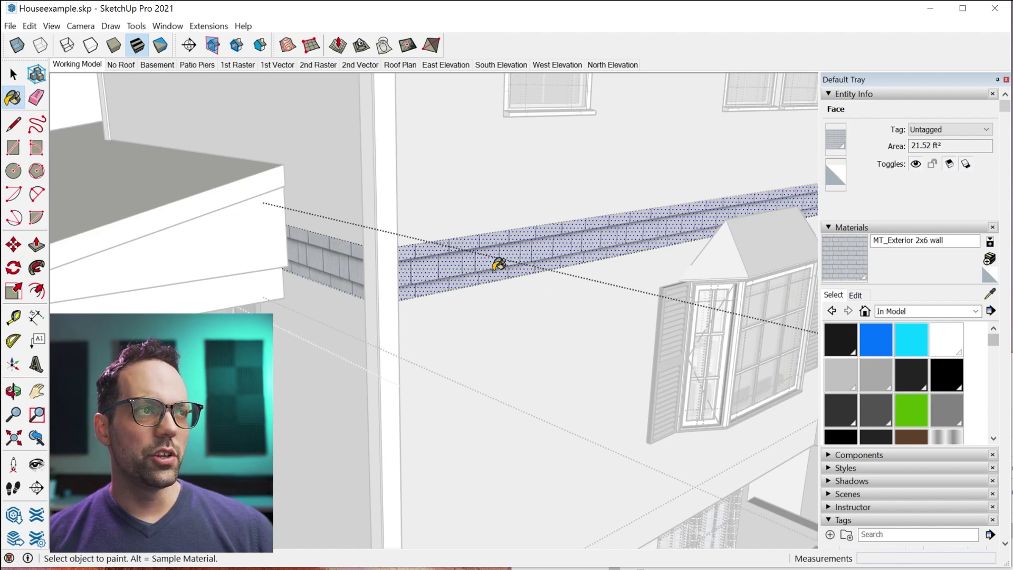
key(space)
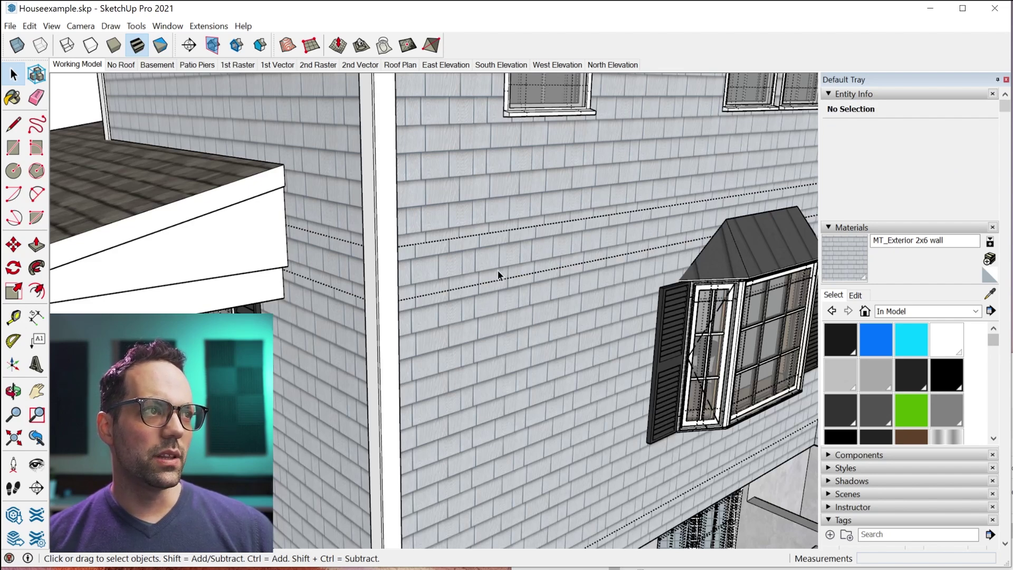
- Open the upper wall group, select its front shingle face, ready the Paint Bucket with the sampled material, and leave the group
middle_drag(504, 257, 460, 337)
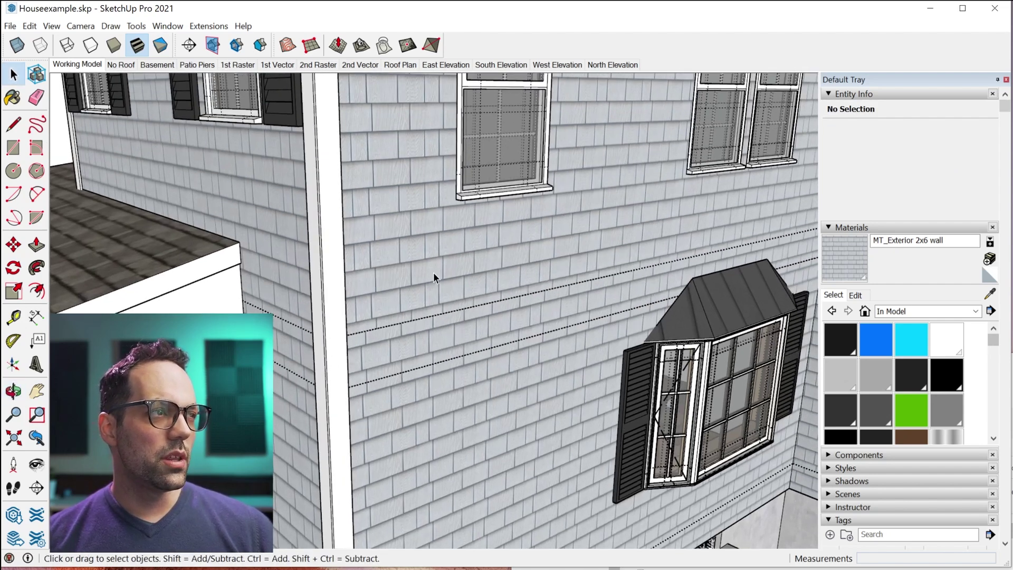
click(433, 272)
double_click(433, 272)
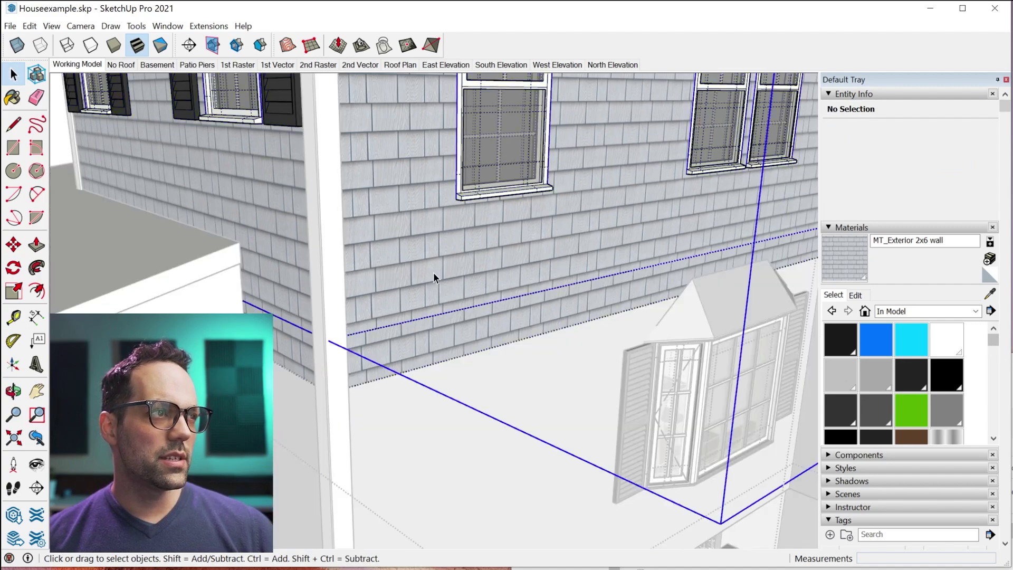
click(432, 272)
click(440, 273)
key(b)
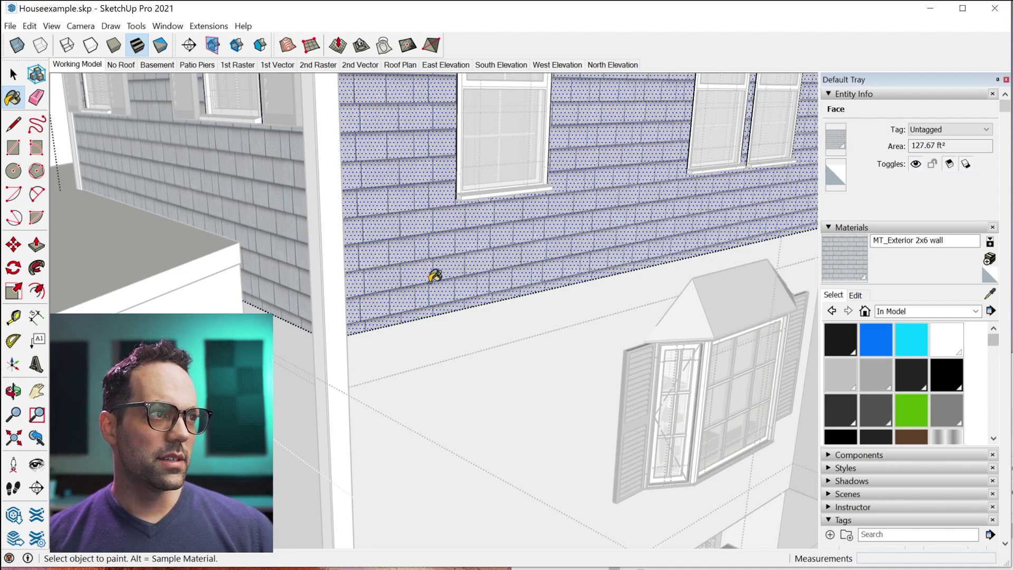
key(space)
key(Escape)
key(Escape)
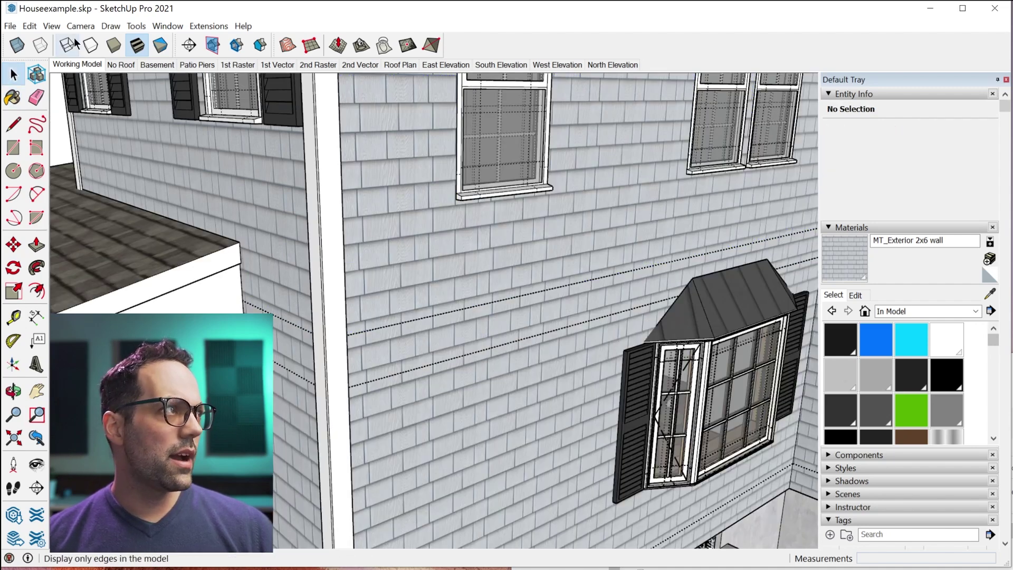
- Turn off the display of hidden geometry in the house model
click(51, 25)
click(103, 76)
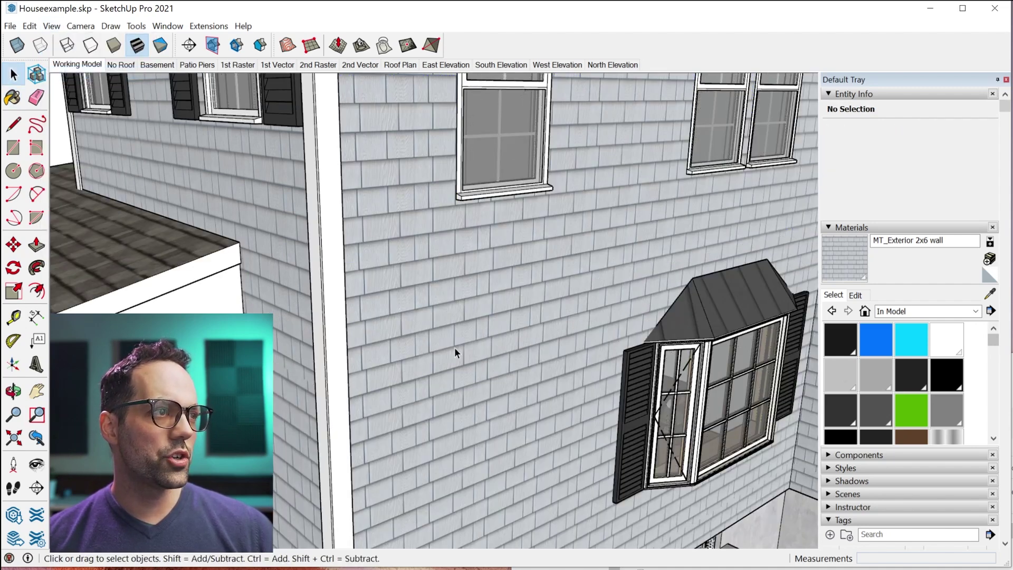
middle_drag(474, 408, 501, 289)
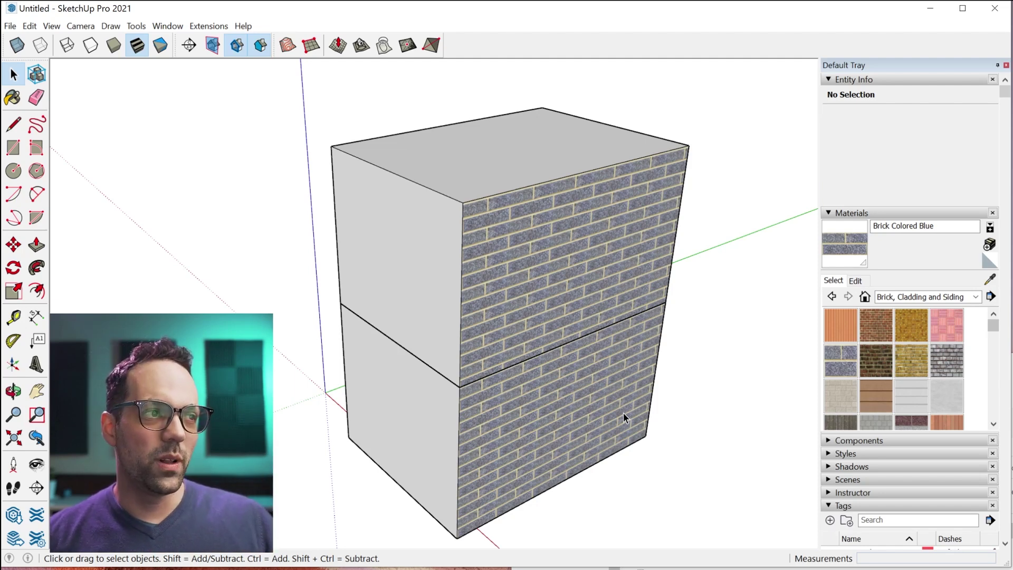
- Switch to the untitled brick box model and examine the brick joint between the upper and lower box groups, selecting each group
click(580, 295)
scroll(540, 368, up, 5)
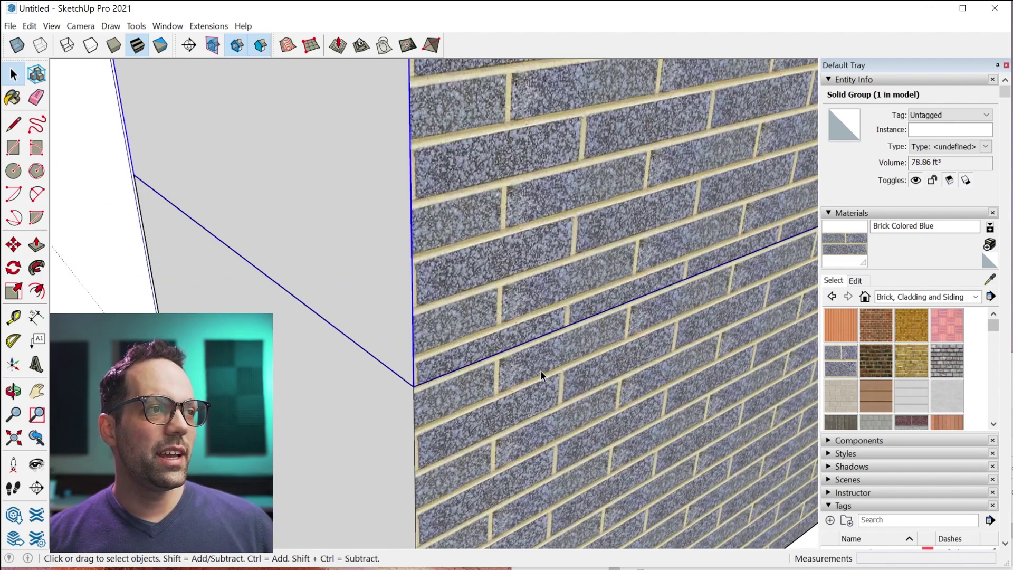
middle_drag(540, 371, 509, 240)
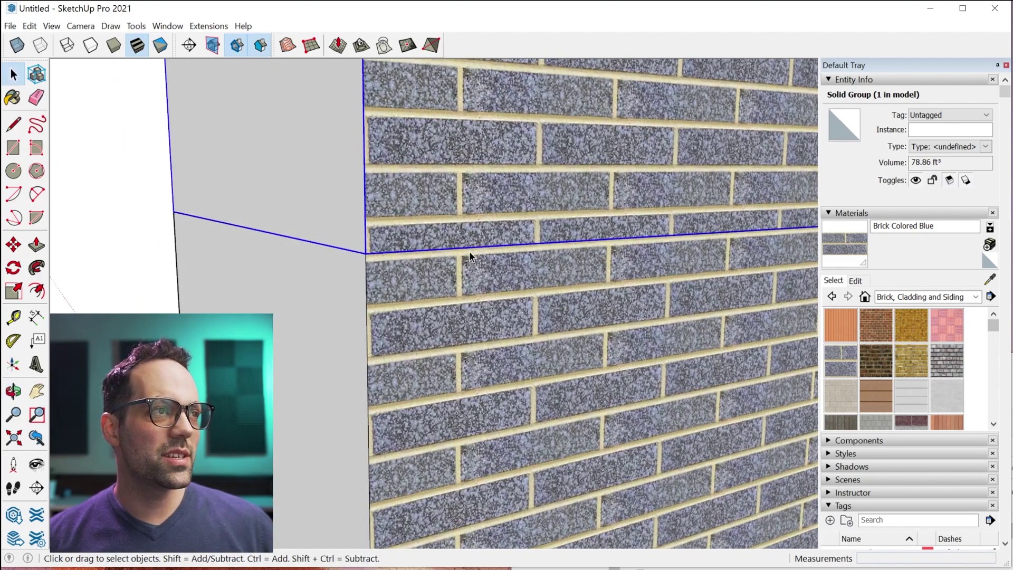
scroll(323, 306, down, 4)
click(511, 389)
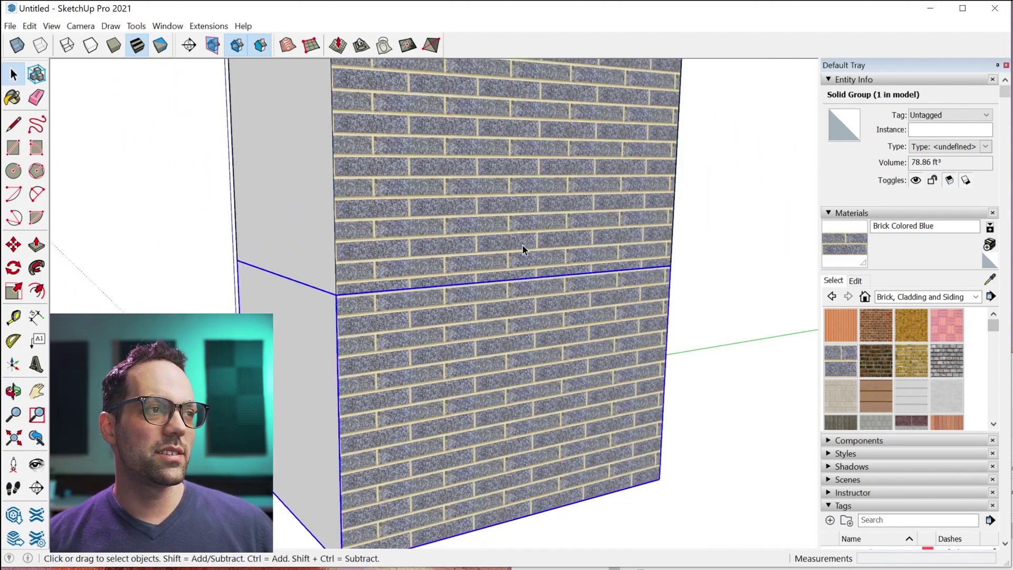
click(520, 248)
middle_drag(537, 368, 542, 423)
scroll(616, 413, down, 3)
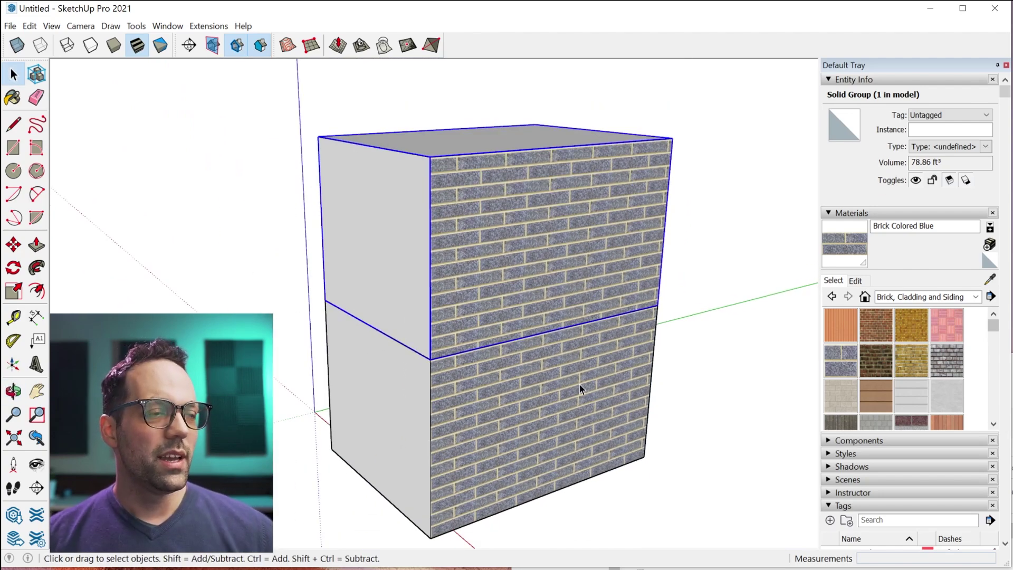
- Hide the lower box's top front edge with the Eraser inside its group, and leave the group
double_click(561, 378)
scroll(540, 364, up, 5)
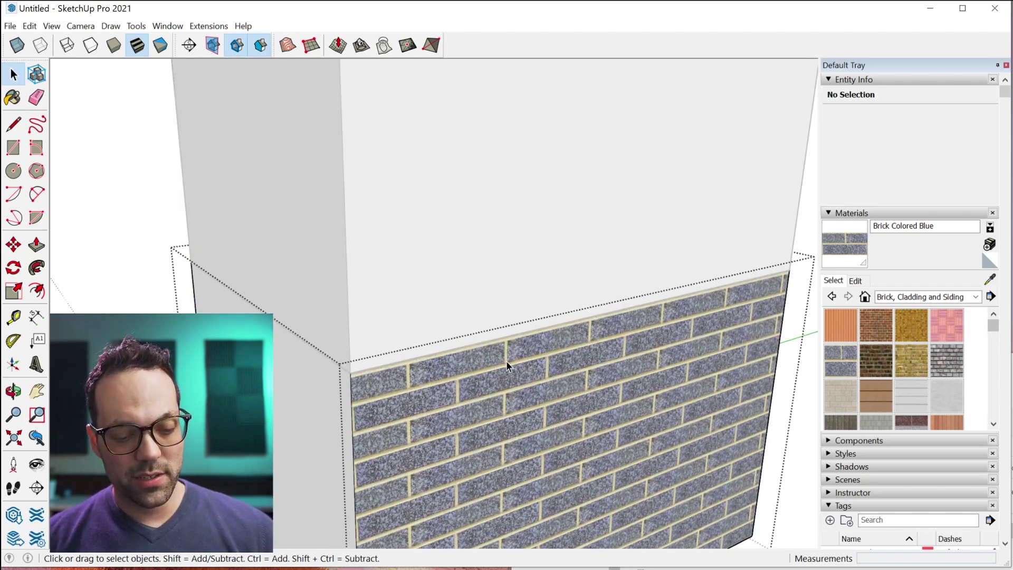
key(e)
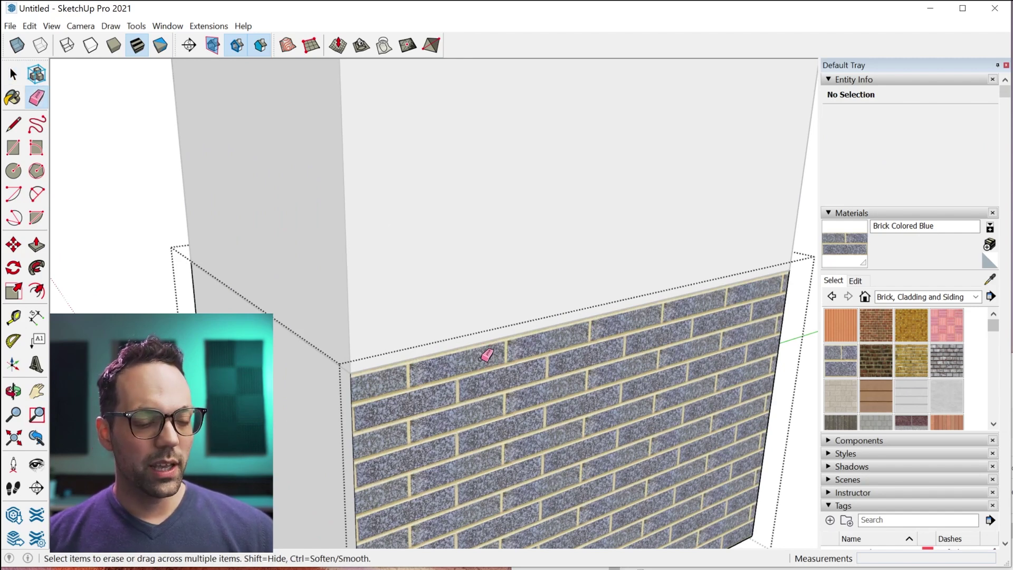
key(ctrl+z)
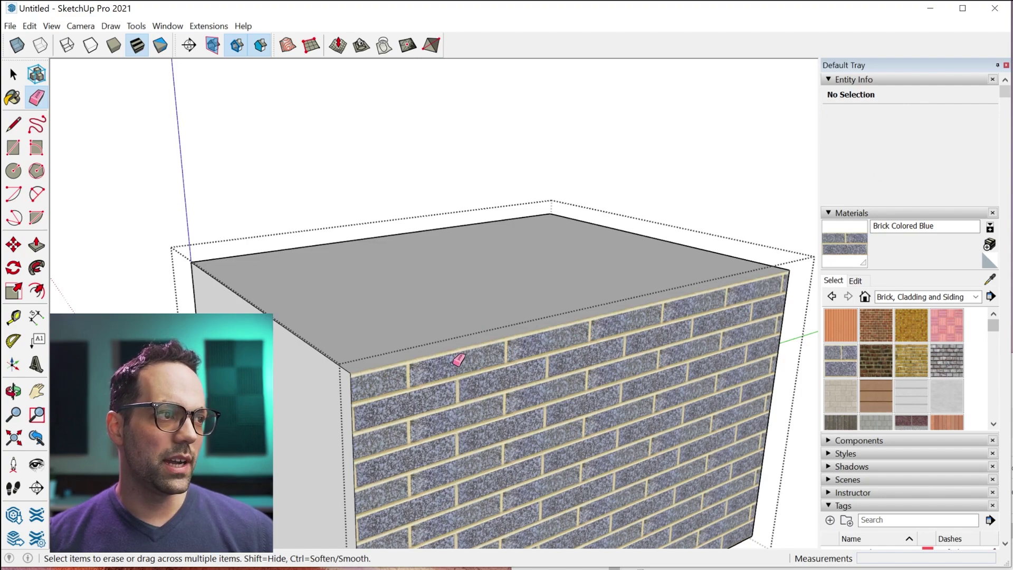
mouse_move(462, 408)
middle_down()
mouse_move(502, 421)
mouse_move(443, 401)
mouse_move(459, 401)
middle_up()
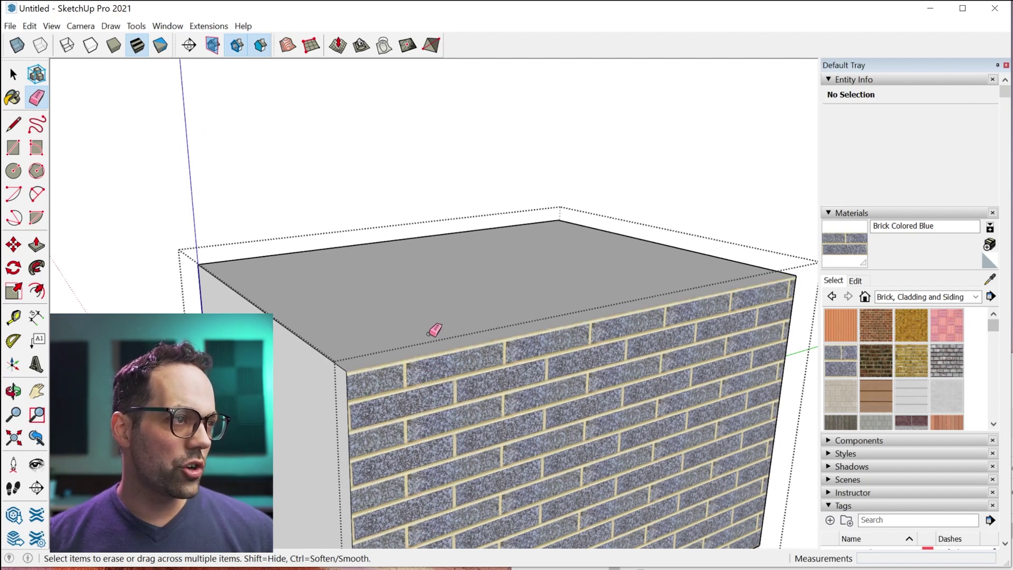
key(space)
key(ctrl+z)
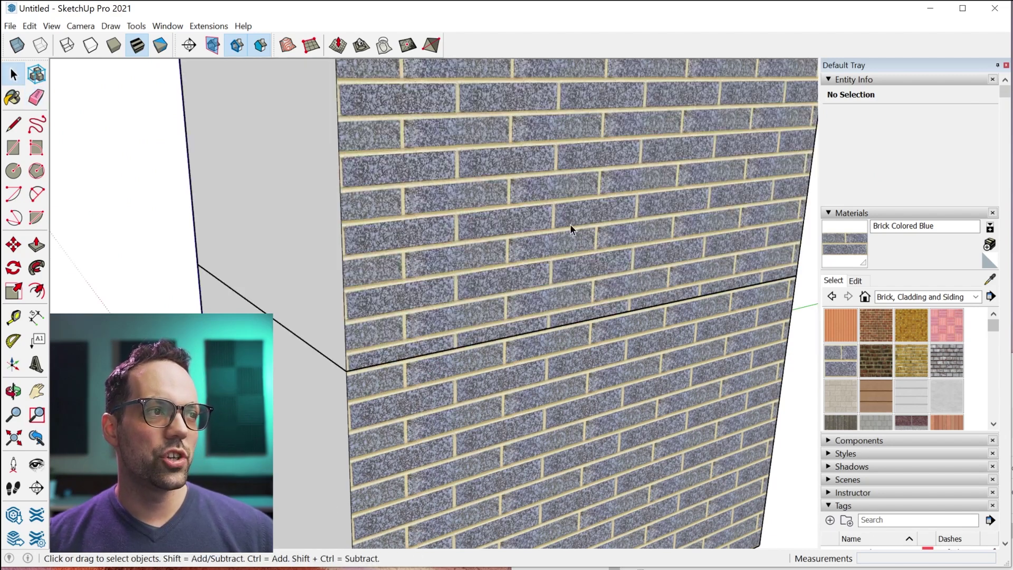
- Hide the upper box's bottom front edge with the Eraser inside its group, leave the group, and check the brick joint
key(ctrl+z)
key(e)
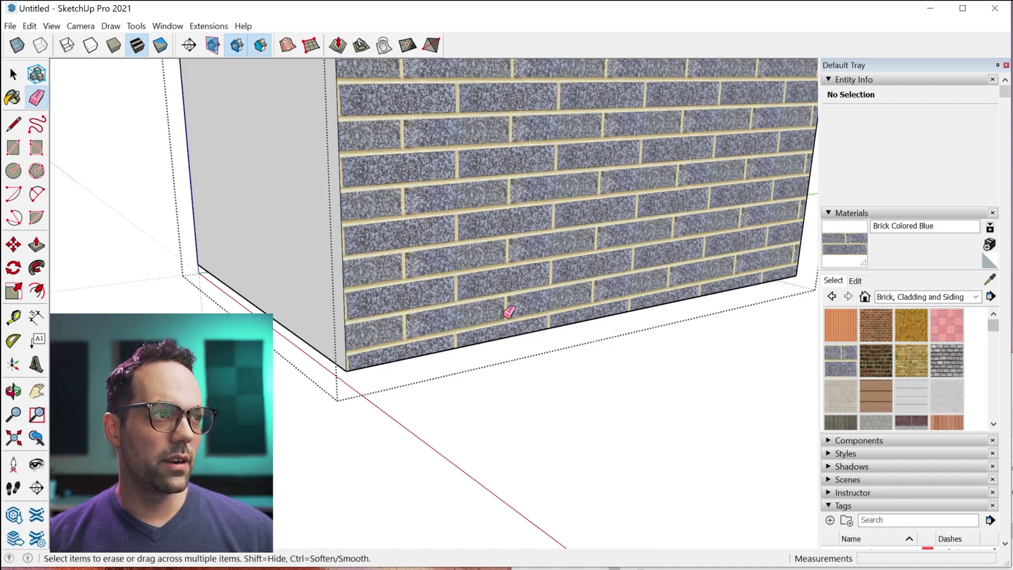
key(space)
key(ctrl+z)
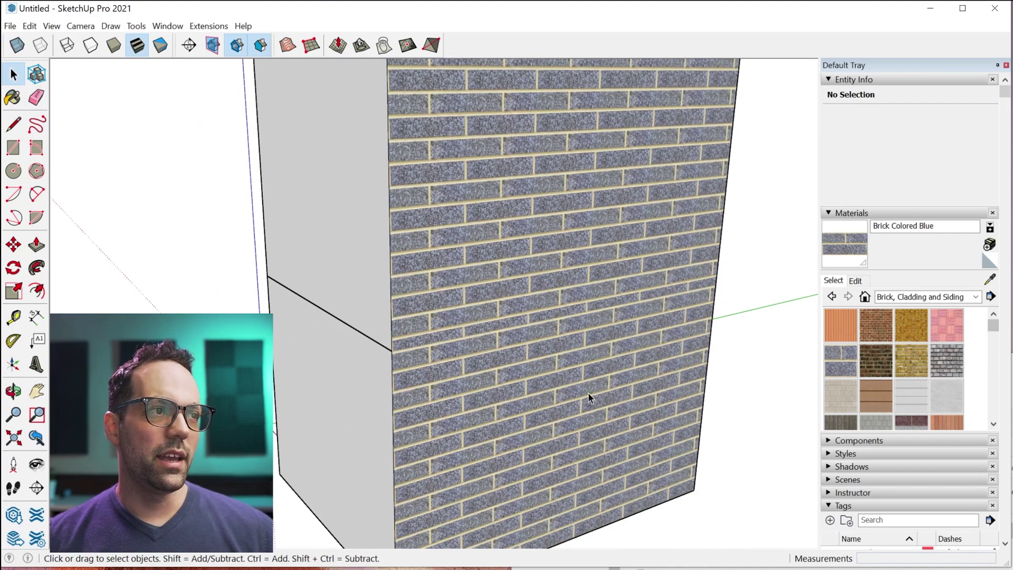
middle_drag(588, 391, 466, 293)
middle_drag(494, 248, 504, 468)
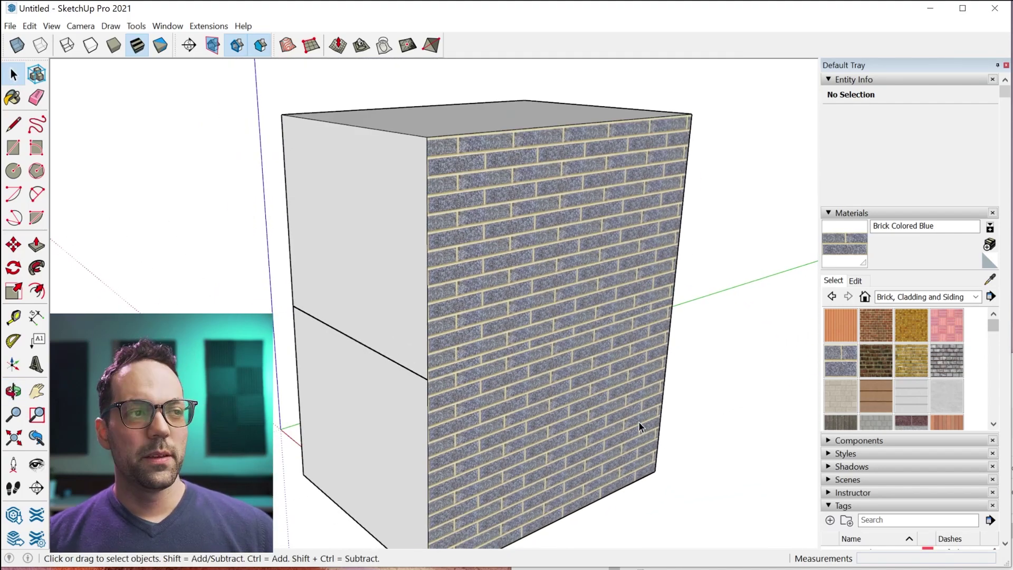
- Open the lower box group, select its brick face, ready the Paint Bucket's material sampling on it, and leave the group
click(546, 432)
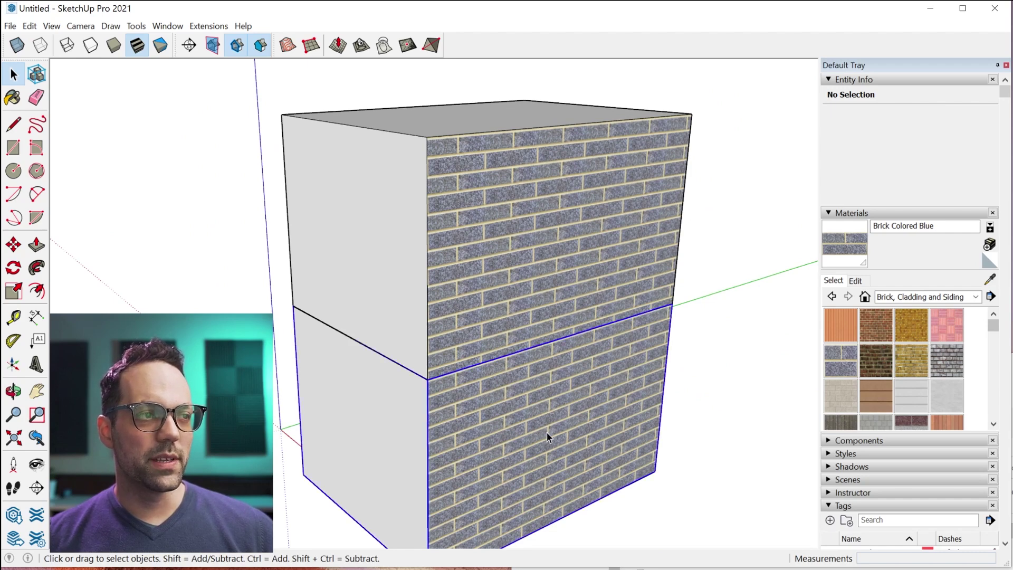
key(ctrl+z)
click(647, 465)
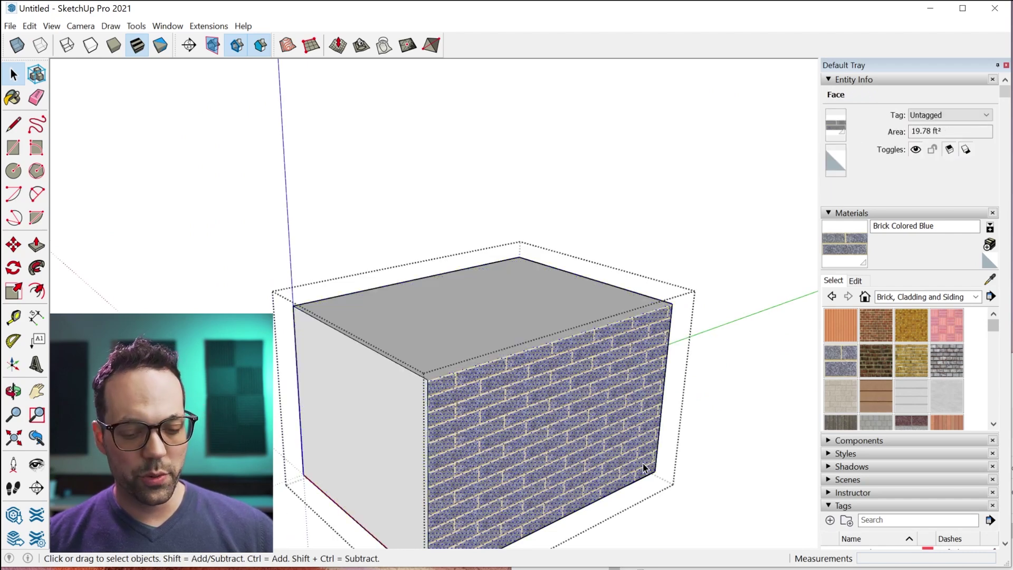
key(b)
key(alt)
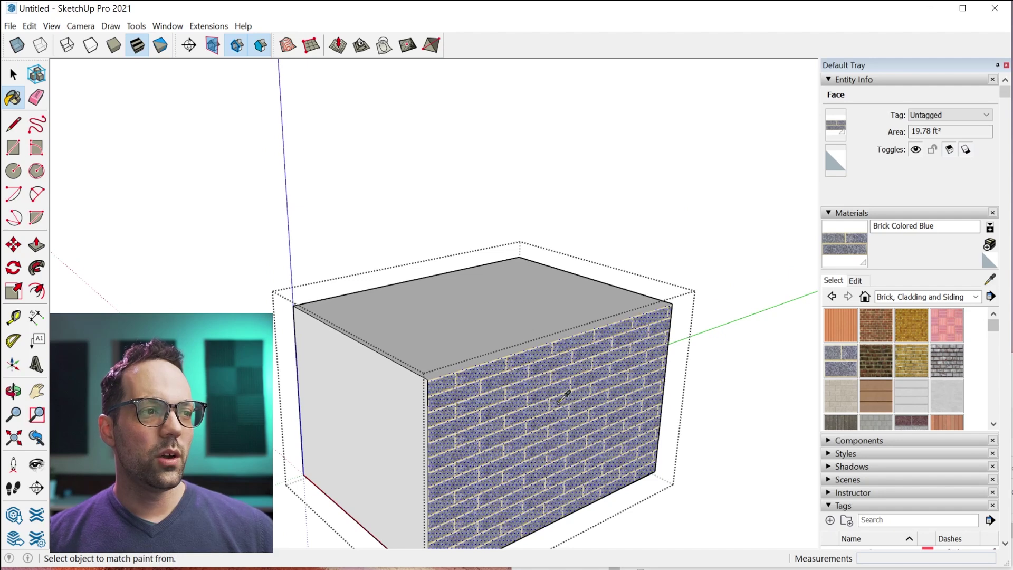
key(space)
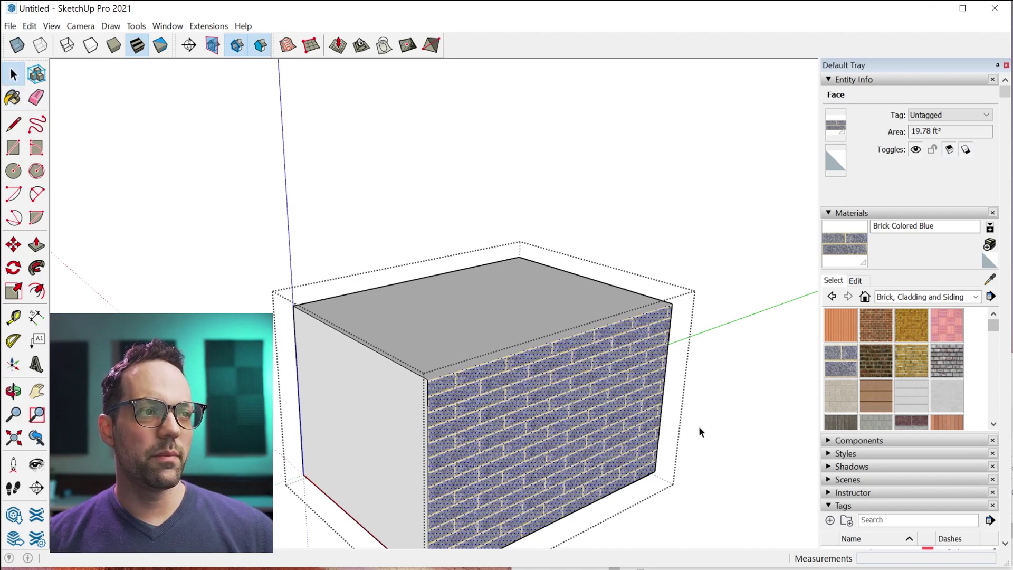
click(669, 412)
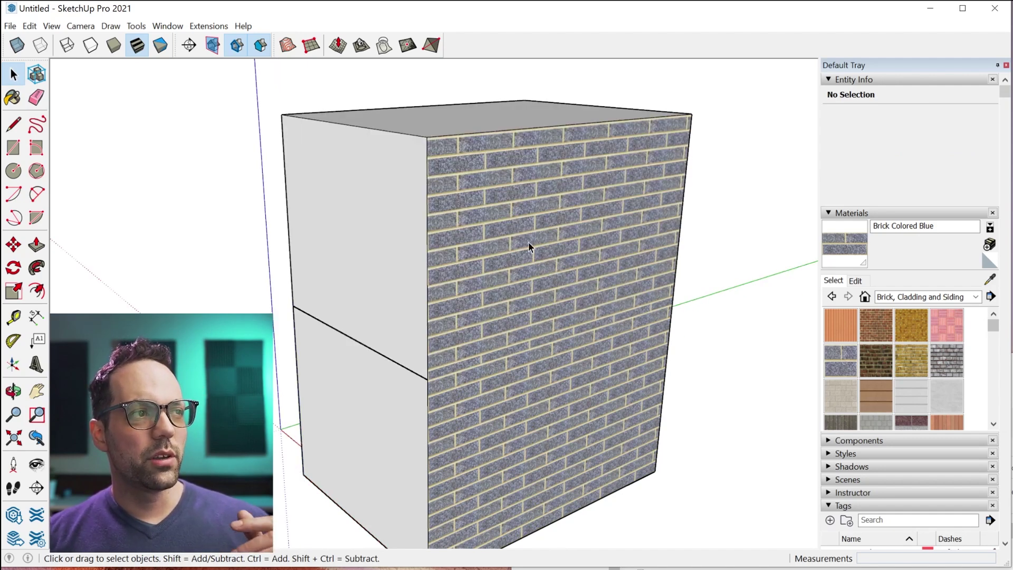
- Paint the upper box's brick face with the sampled Brick Colored Blue texture inside its group, and leave the group
key(ctrl+z)
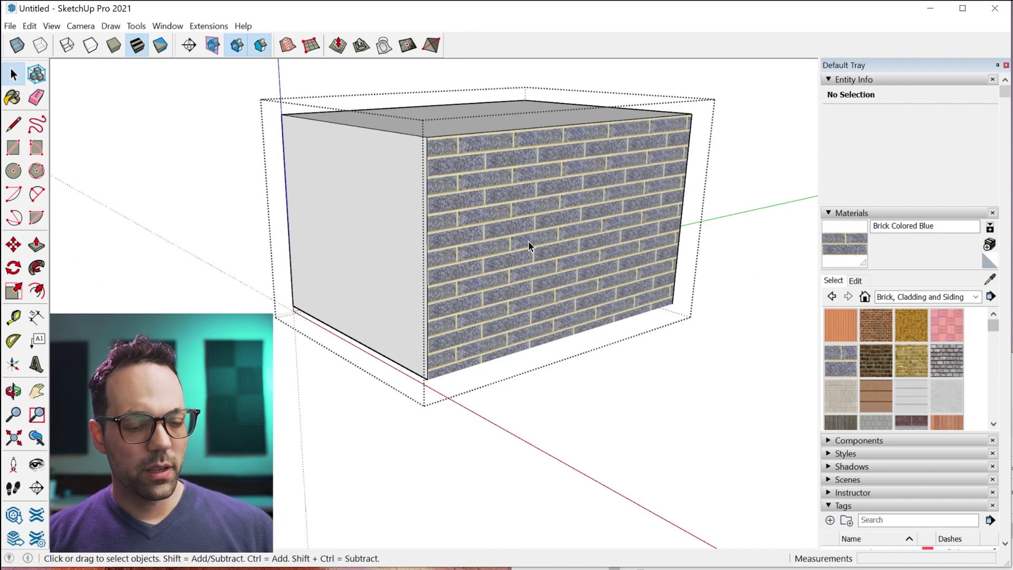
key(b)
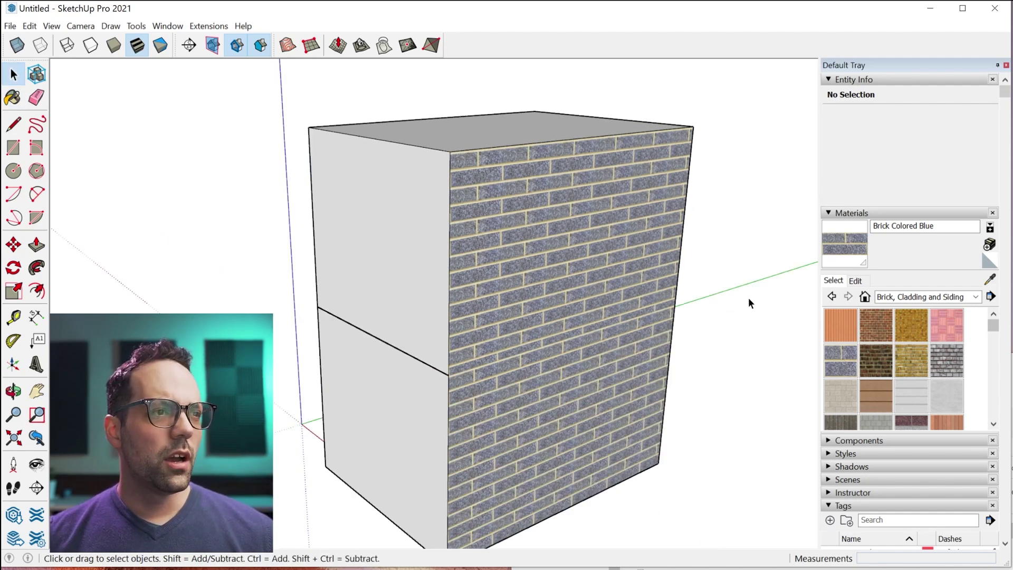
- Open the lower box group and reposition its brick texture with fixed pins, moving the origin pin to the face's lower front corner
middle_drag(749, 298, 566, 383)
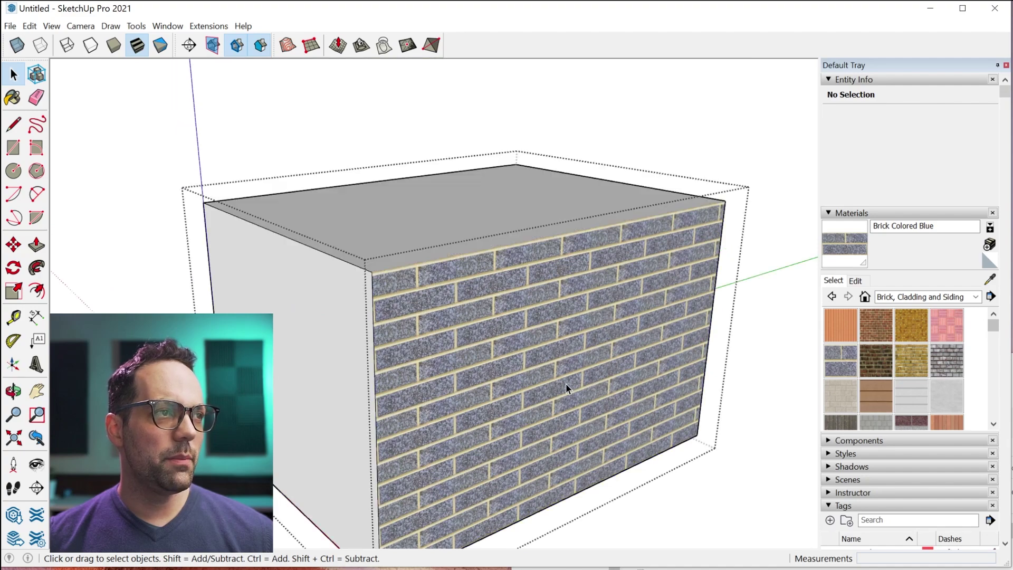
right_click(563, 316)
mouse_move(641, 485)
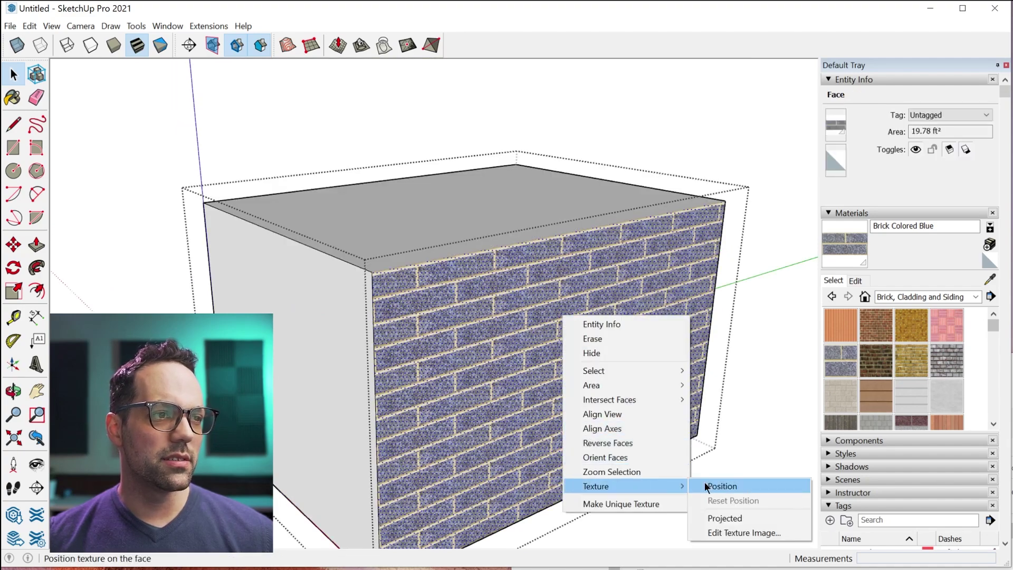
click(707, 486)
middle_drag(690, 430, 605, 264)
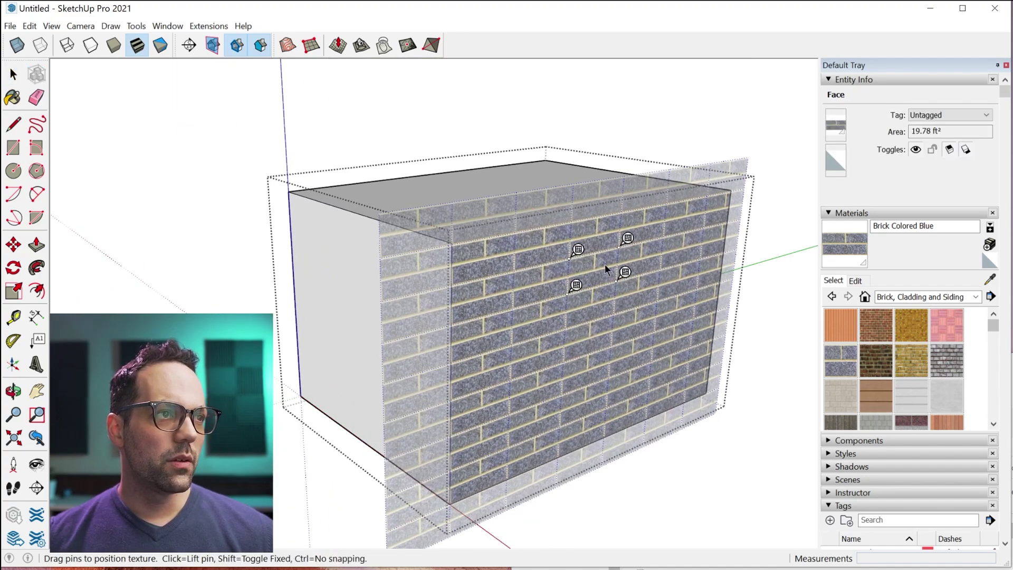
right_click(577, 285)
click(626, 350)
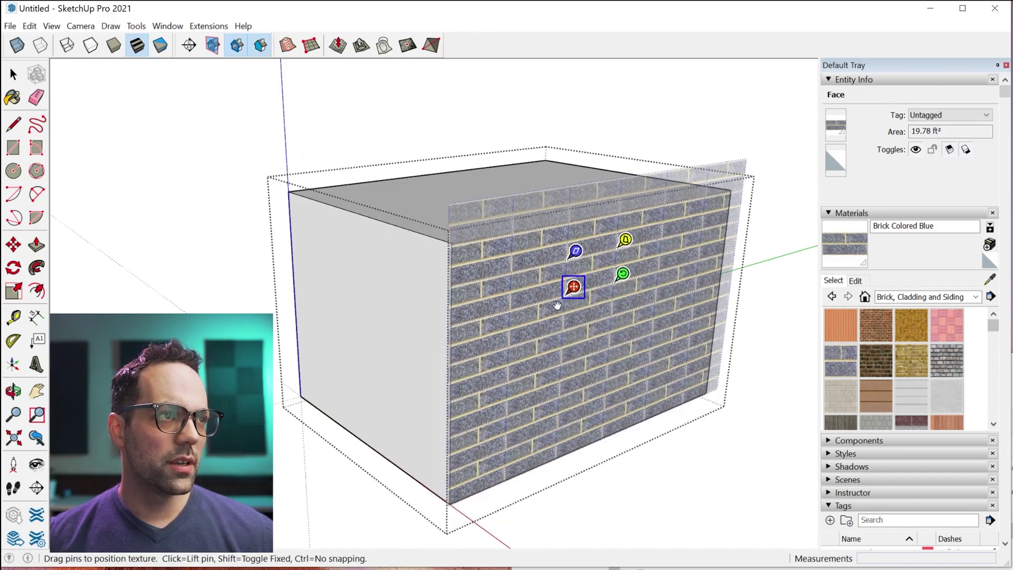
drag(574, 286, 460, 496)
scroll(460, 497, up, 6)
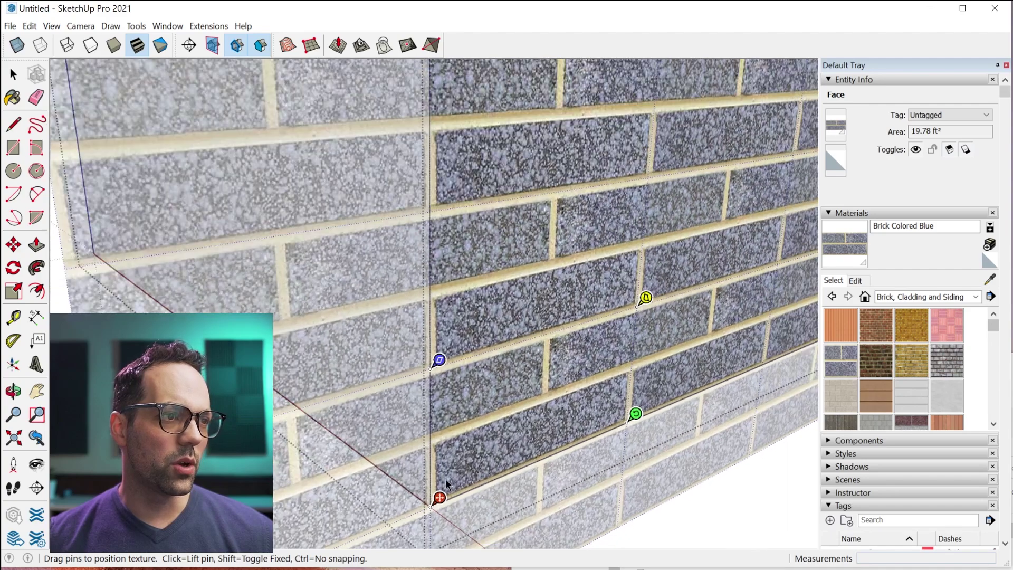
scroll(431, 489, down, 8)
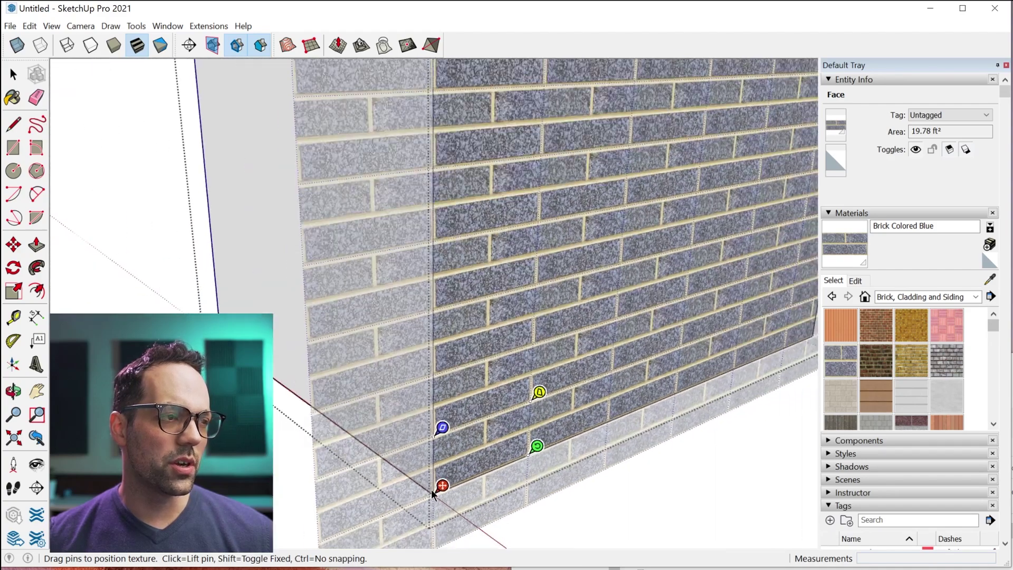
click(765, 413)
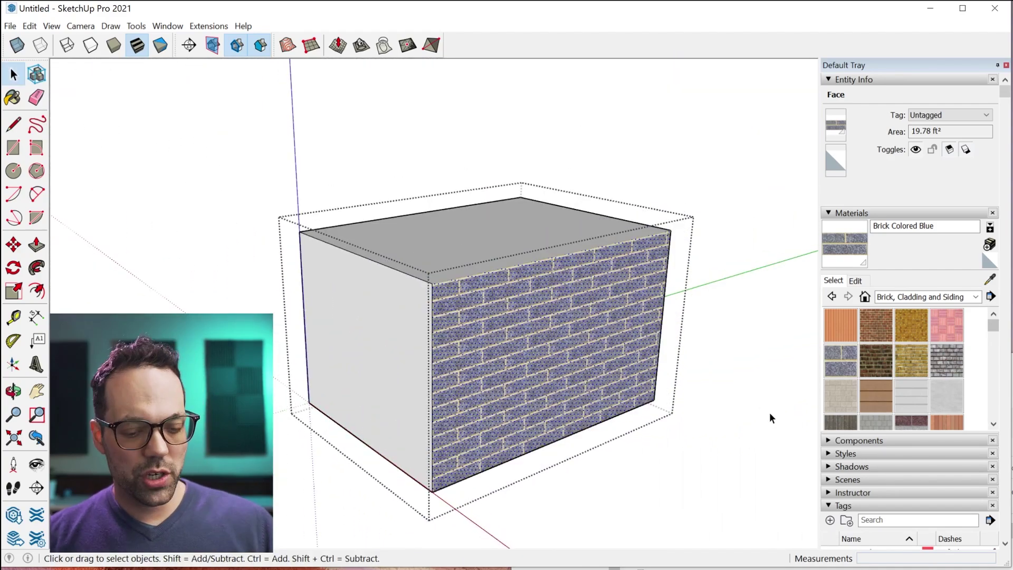
- Sample the repositioned brick texture, paint it onto the upper box's brick face inside its group, and check the brick joint
key(b)
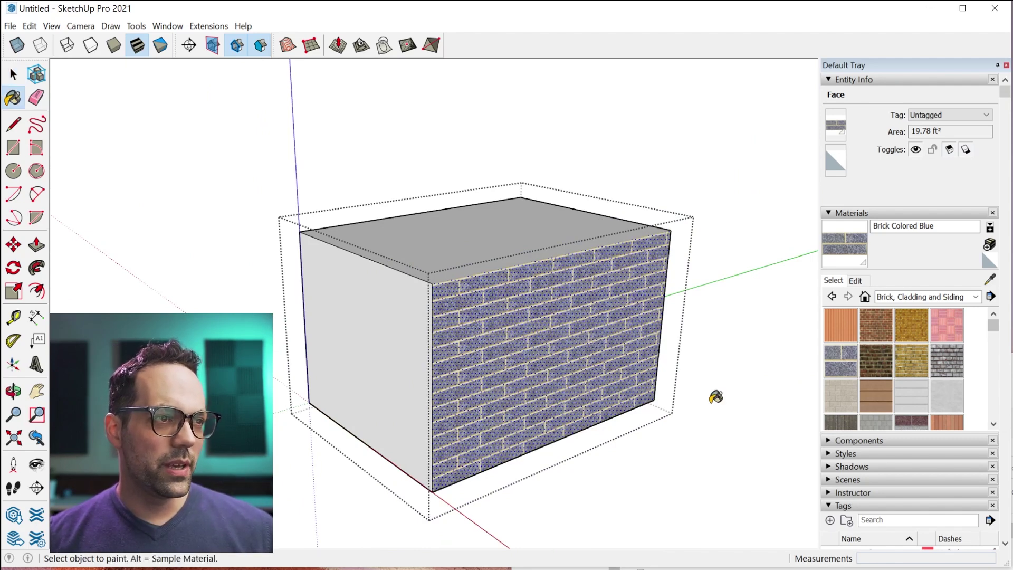
key(ctrl+z)
key(ctrl+z)
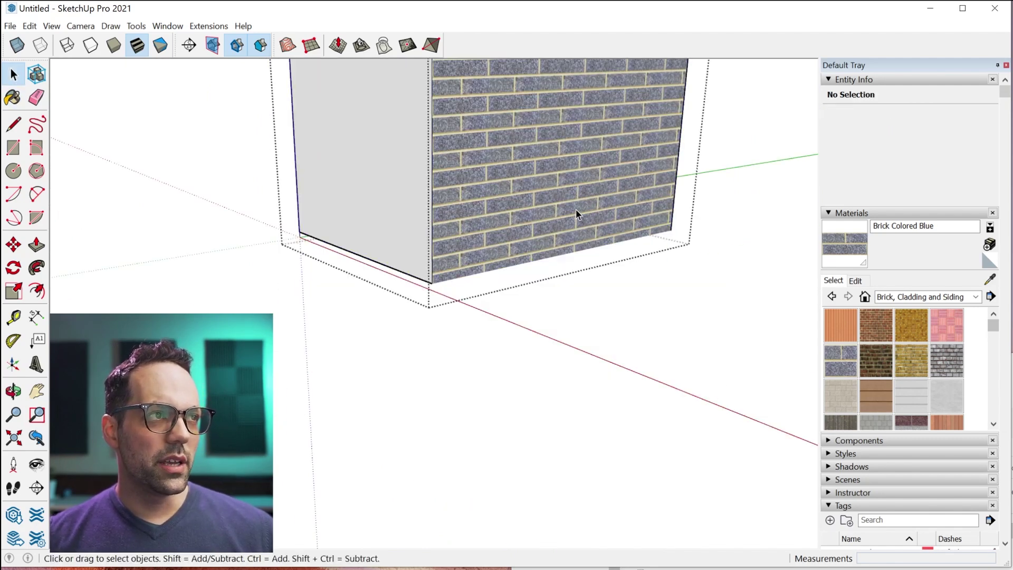
key(b)
click(560, 195)
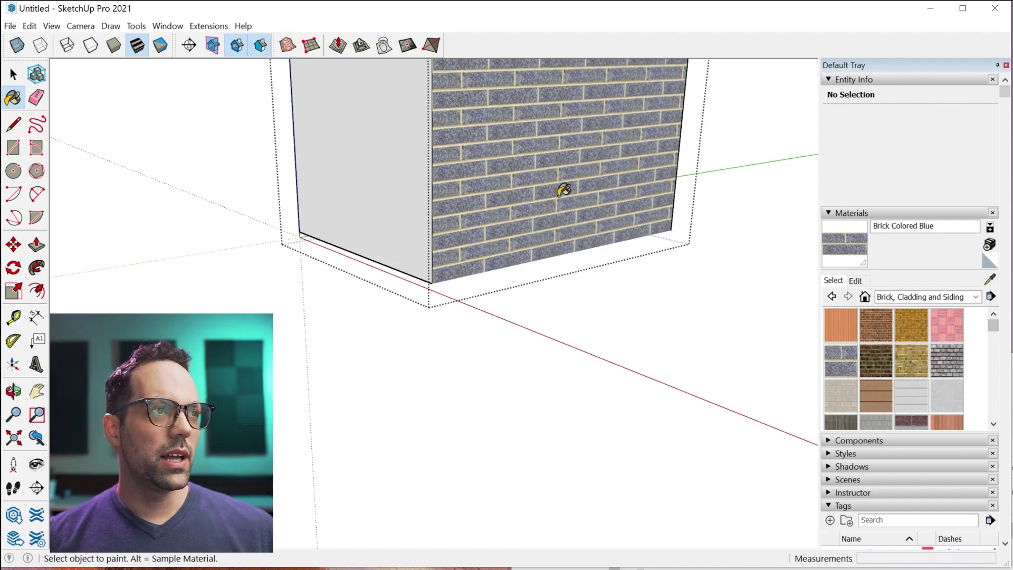
key(space)
key(ctrl+y)
middle_drag(715, 334, 430, 308)
middle_drag(502, 385, 432, 409)
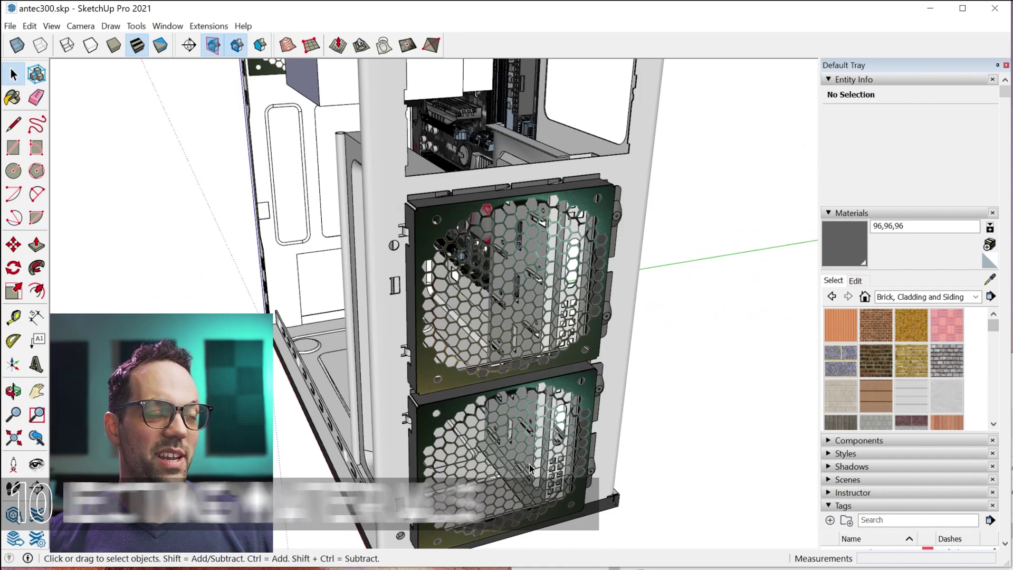
- Examine the fan grilles in the antec300.skp model, comparing the Monochrome face style with Shaded With Textures
middle_drag(491, 509, 500, 319)
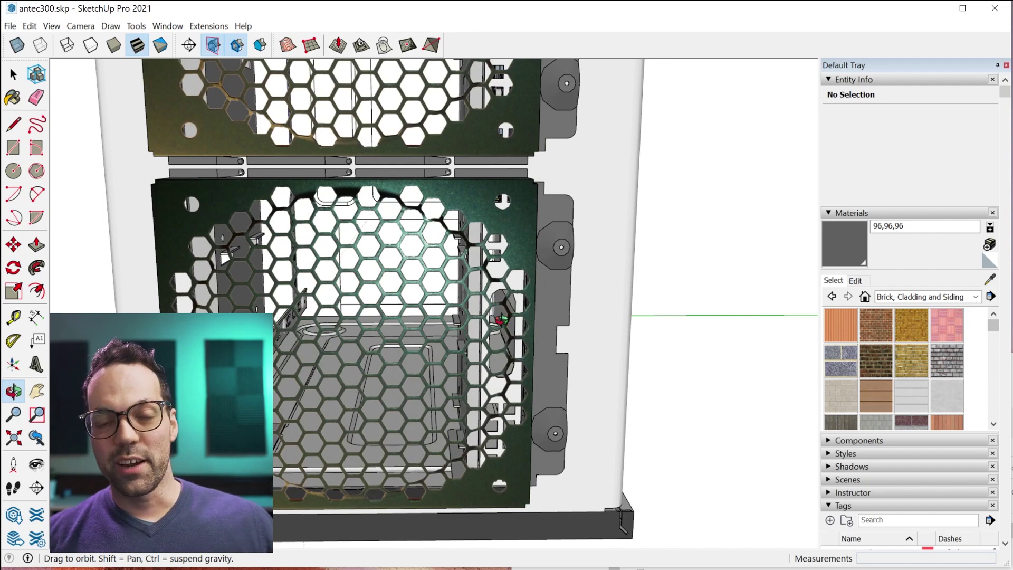
middle_drag(501, 320, 502, 321)
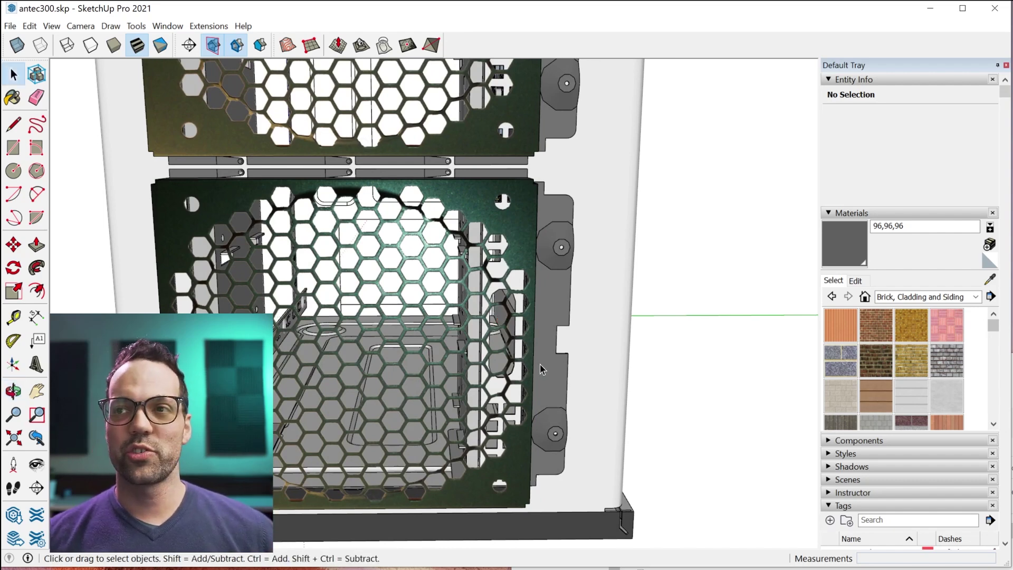
middle_drag(541, 368, 475, 253)
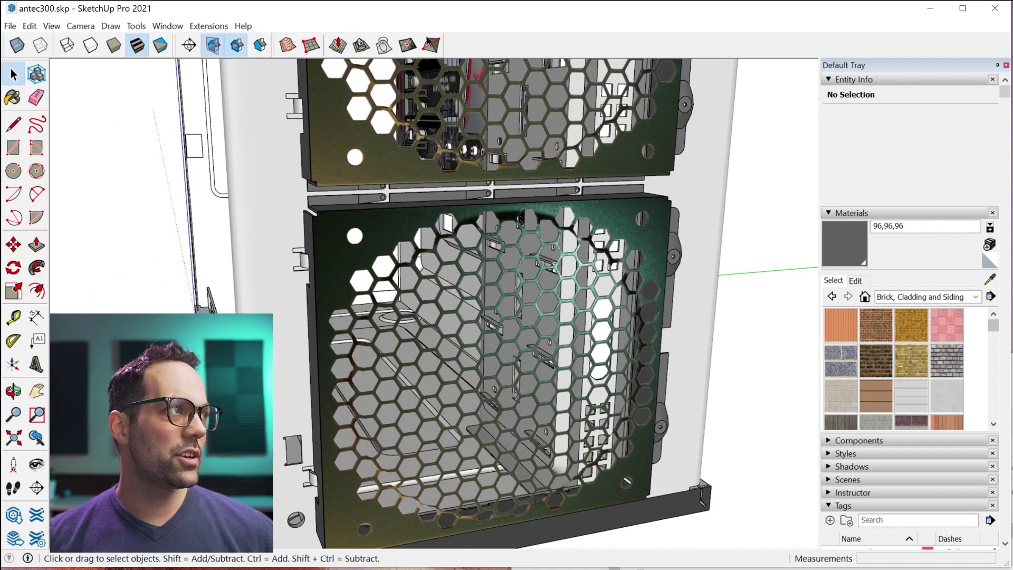
click(160, 45)
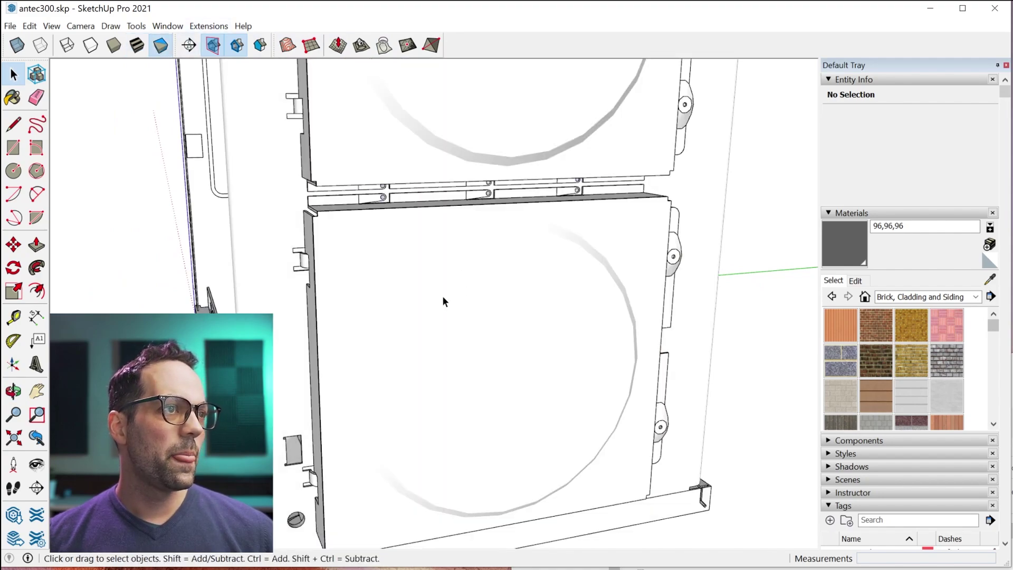
middle_drag(444, 301, 642, 290)
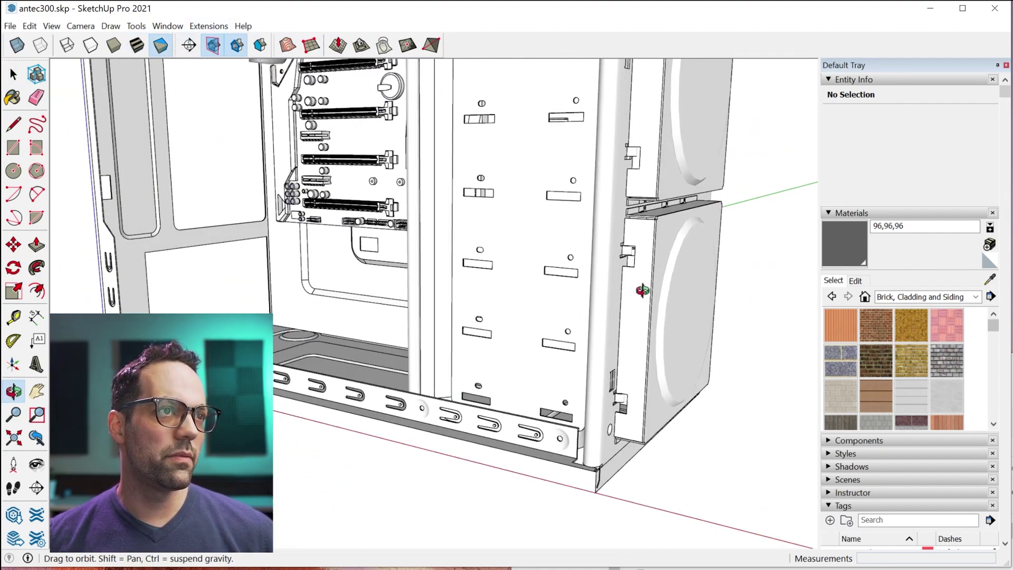
scroll(710, 238, up, 10)
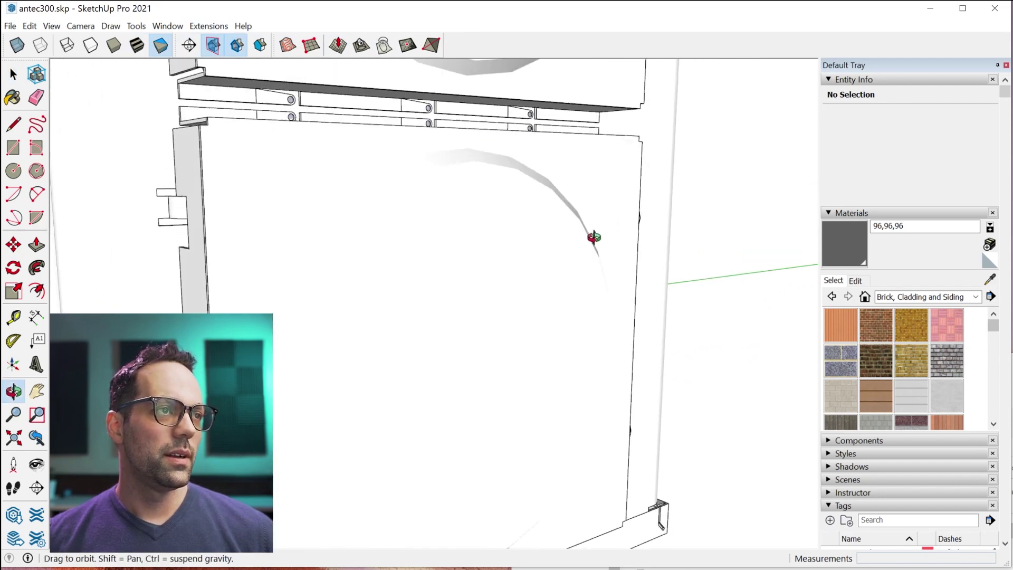
scroll(594, 237, down, 5)
middle_drag(669, 260, 480, 157)
key(space)
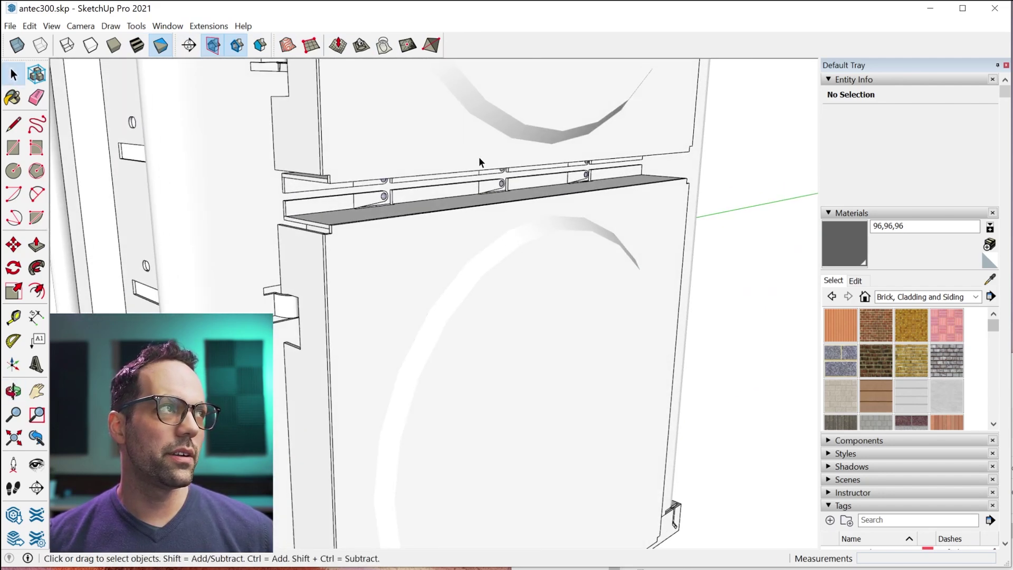
click(137, 46)
middle_drag(555, 344, 591, 336)
scroll(607, 343, down, 3)
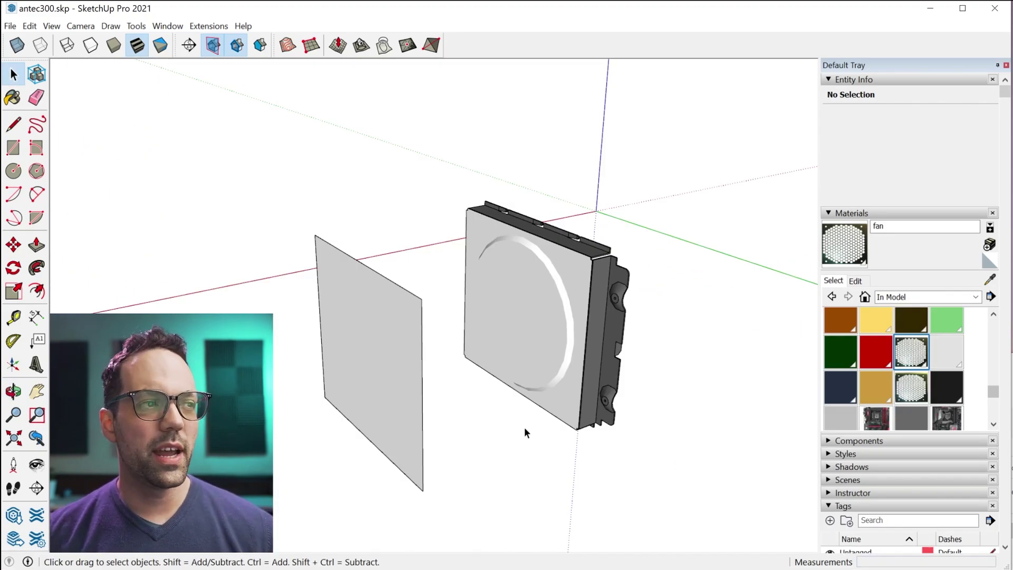
- Paint the flat rectangular face in front of the fan panel with the in-model fan material
middle_drag(502, 416, 457, 331)
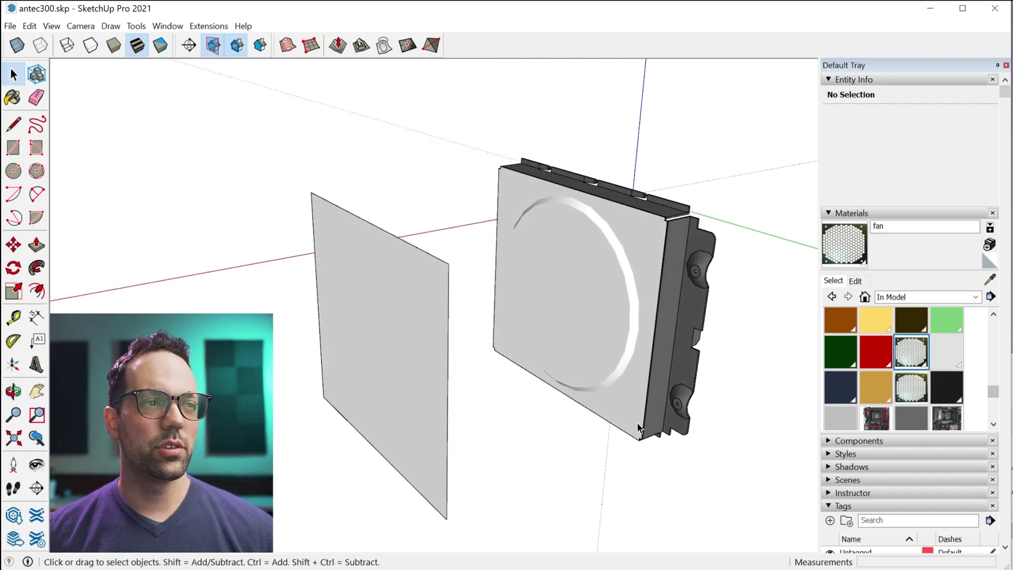
middle_drag(584, 325, 611, 325)
click(911, 352)
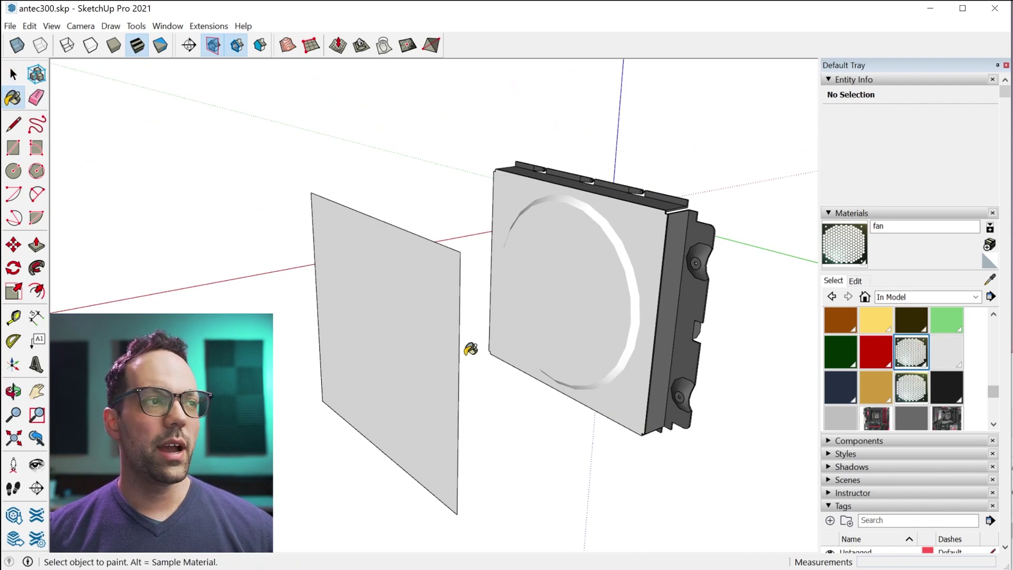
click(409, 330)
- Set the fan texture on the flat rectangular face to Projected
mouse_move(333, 369)
middle_down()
mouse_move(611, 317)
mouse_move(675, 322)
mouse_move(560, 289)
mouse_move(520, 330)
mouse_move(448, 341)
middle_up()
right_click(462, 304)
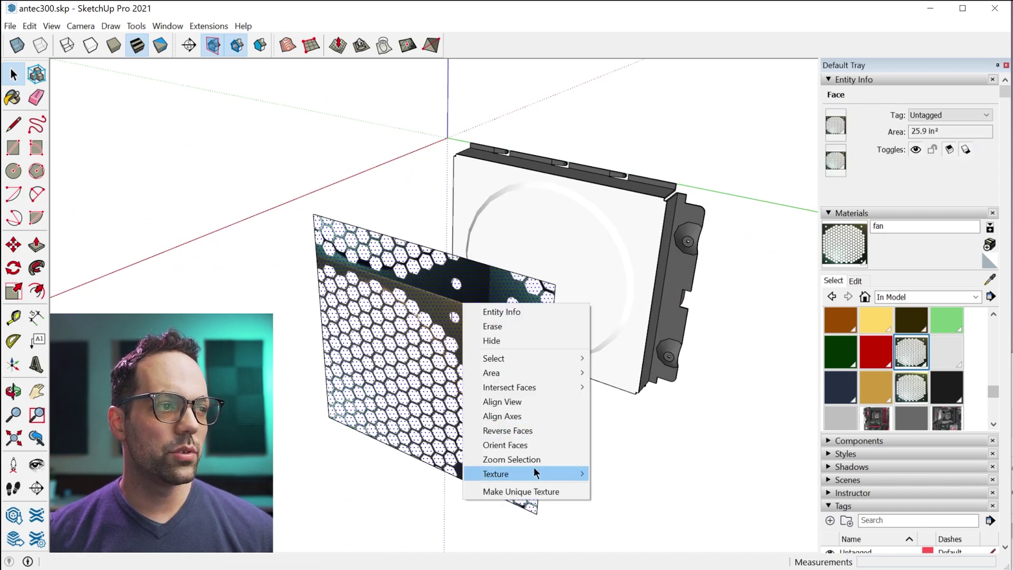
mouse_move(534, 471)
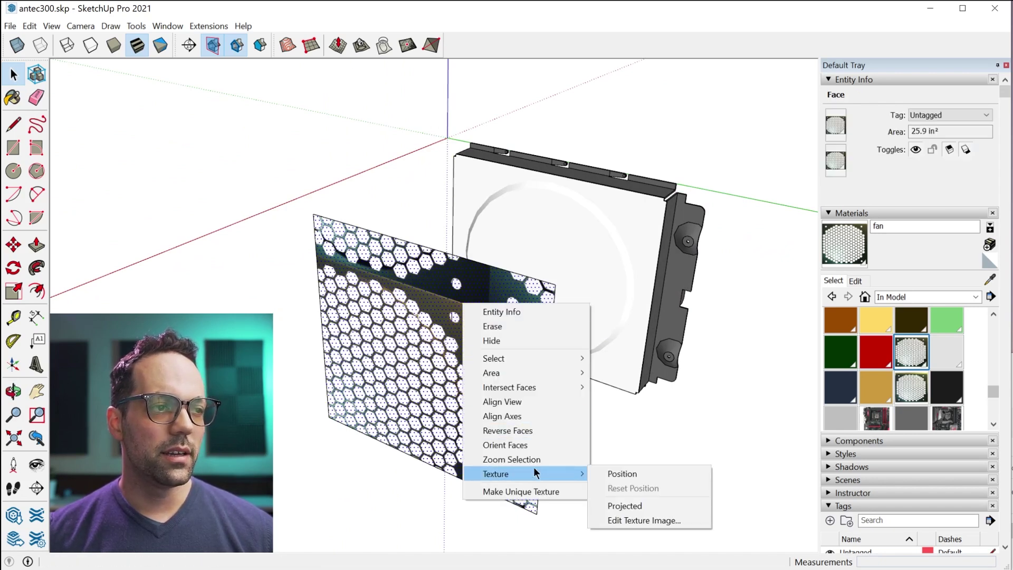
click(646, 511)
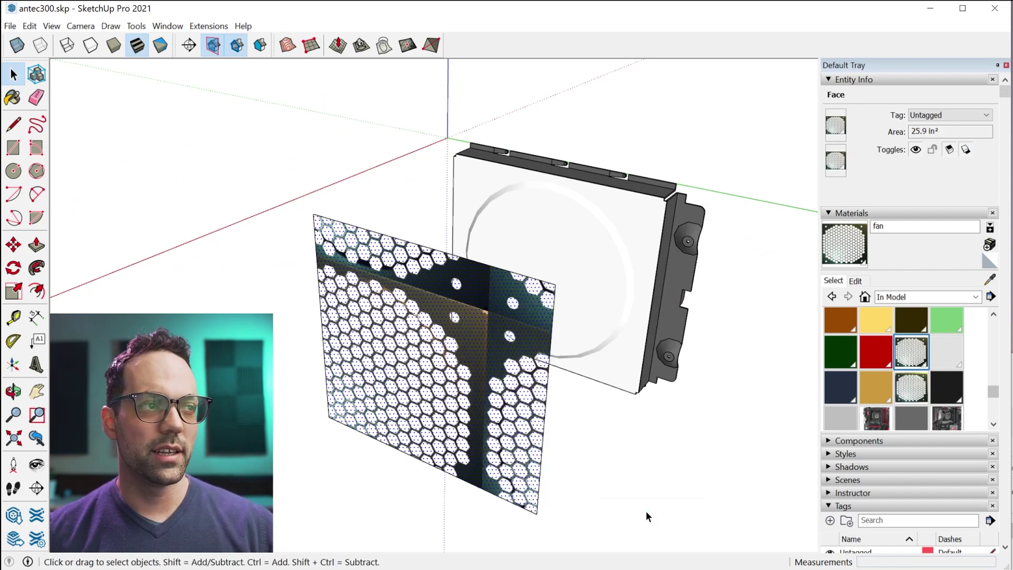
- Reposition the fan texture with its pins so that one grille image fits the corners of the flat rectangular face
right_click(453, 371)
mouse_move(555, 534)
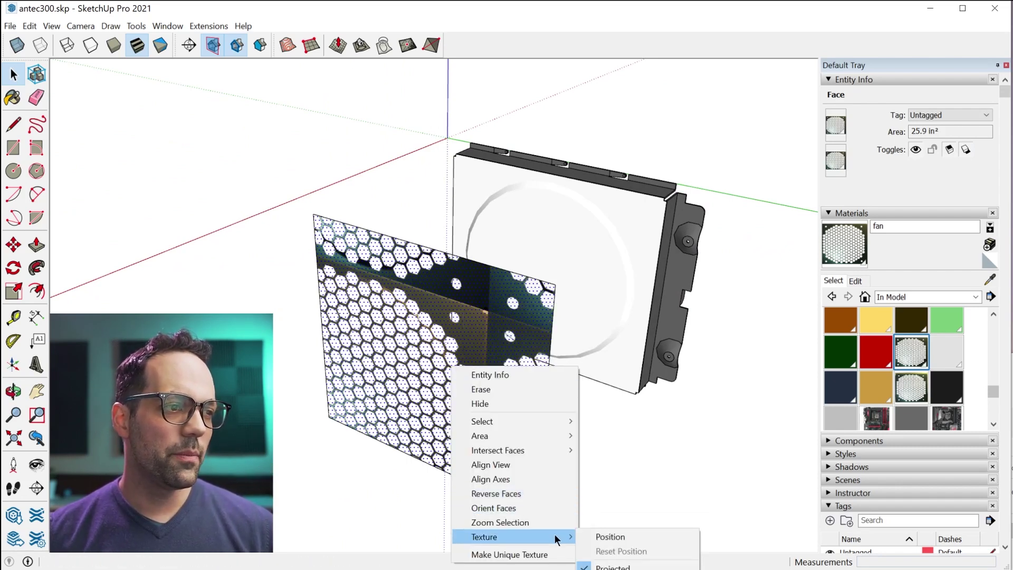
click(590, 535)
drag(297, 418, 337, 408)
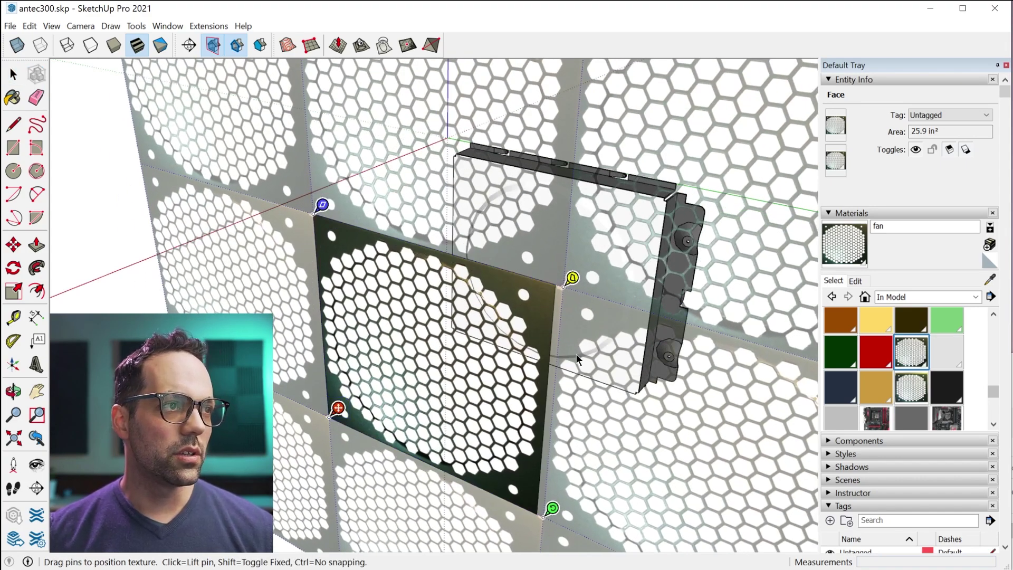
mouse_move(502, 427)
middle_down()
mouse_move(549, 386)
mouse_move(649, 350)
mouse_move(566, 367)
middle_up()
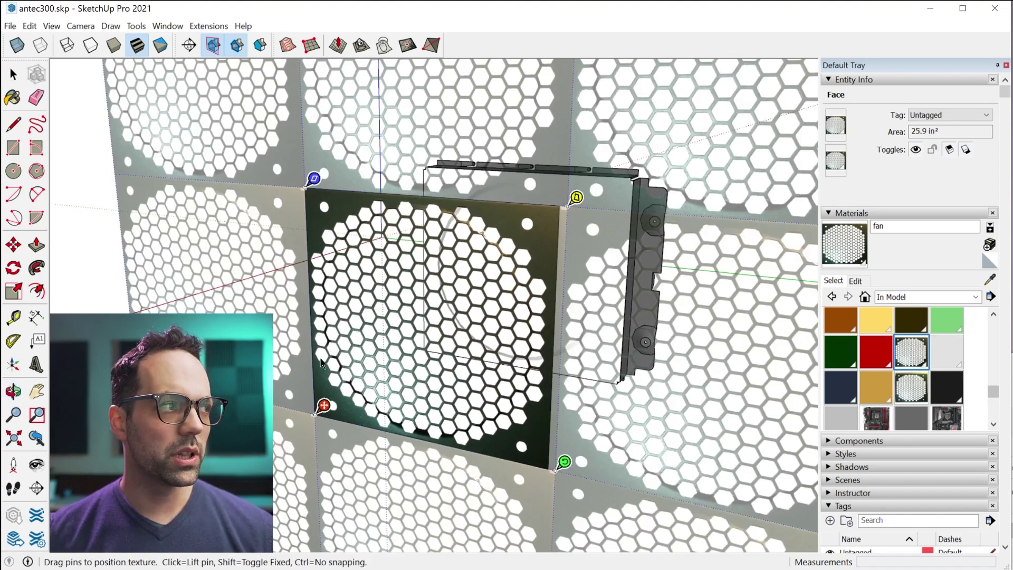
key(space)
- Select the fan panel's front faces, sample the projected fan texture from the flat face, and paint it onto the selection
scroll(486, 319, down, 5)
middle_drag(486, 318, 413, 316)
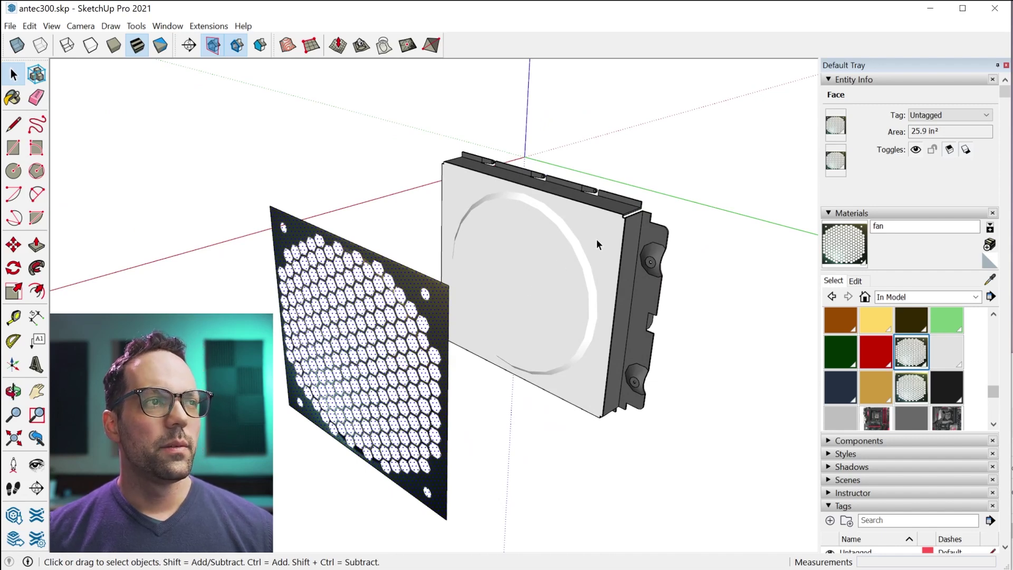
click(578, 249)
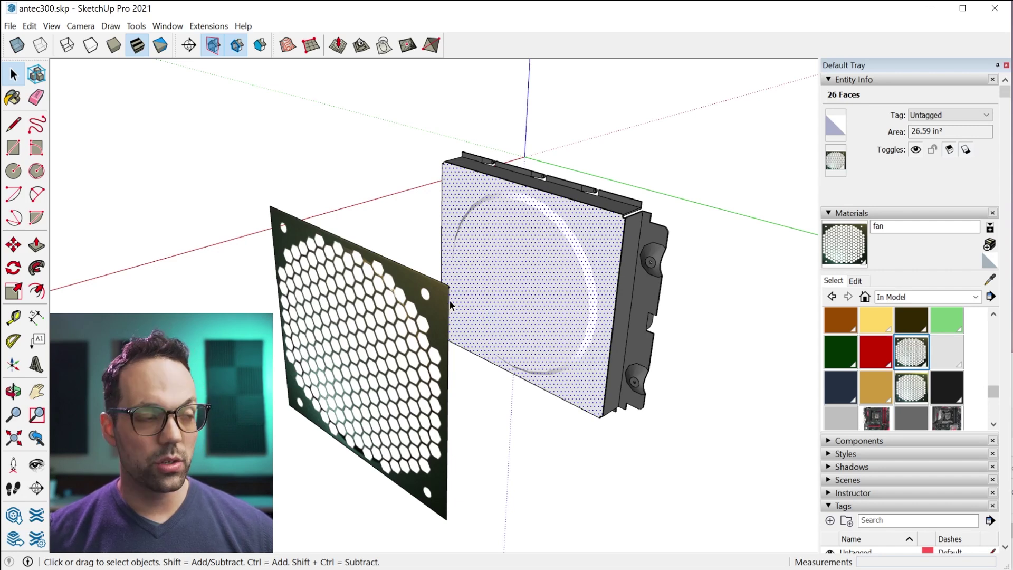
key(b)
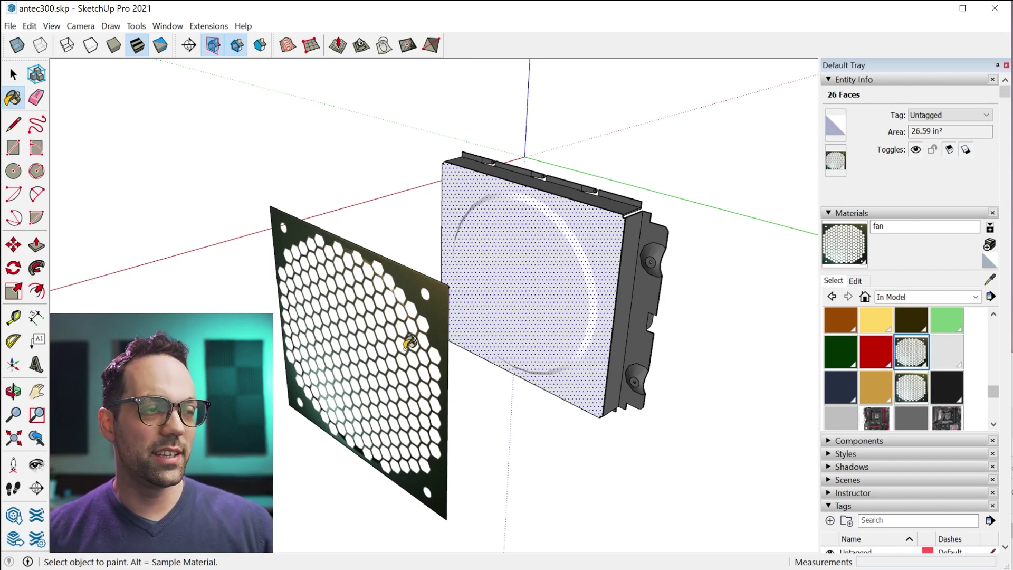
key(alt)
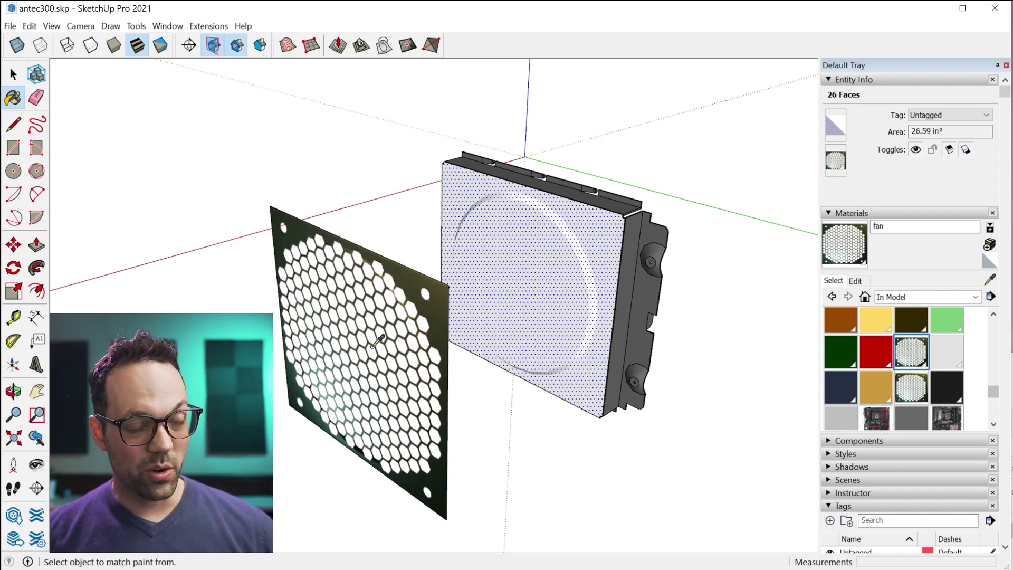
click(535, 278)
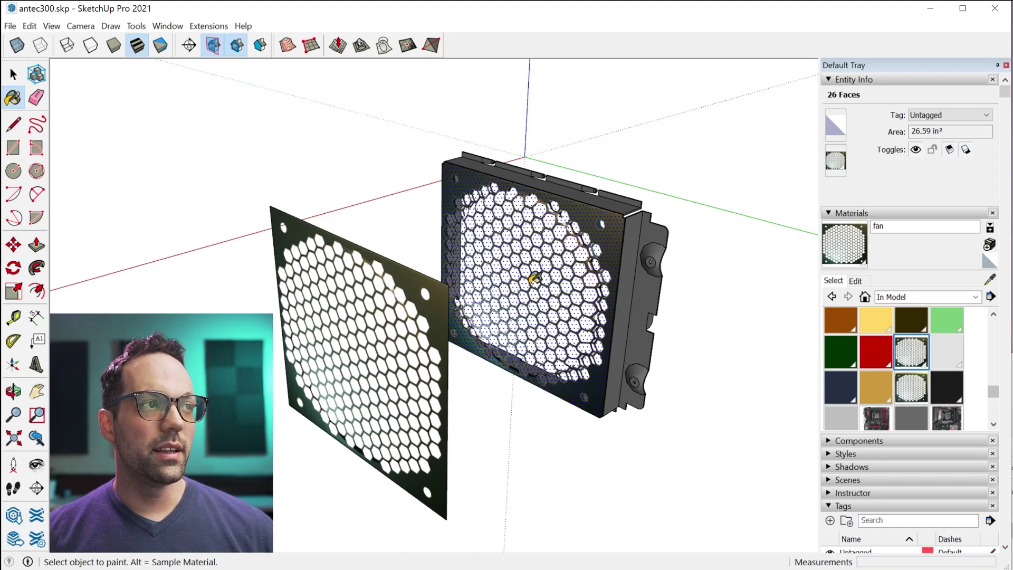
mouse_move(538, 319)
middle_down()
mouse_move(759, 365)
mouse_move(875, 293)
mouse_move(866, 283)
mouse_move(672, 299)
mouse_move(535, 293)
middle_up()
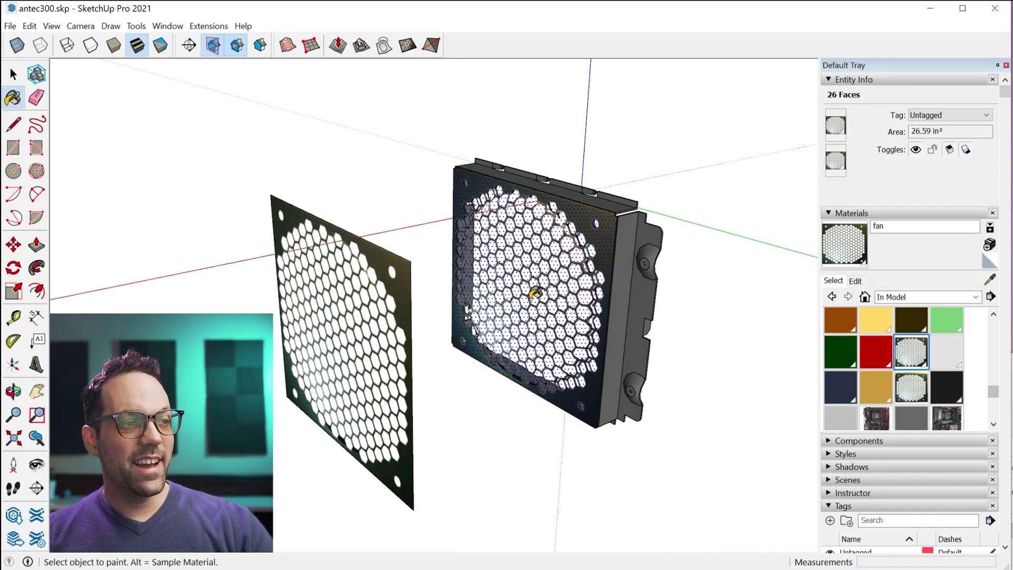